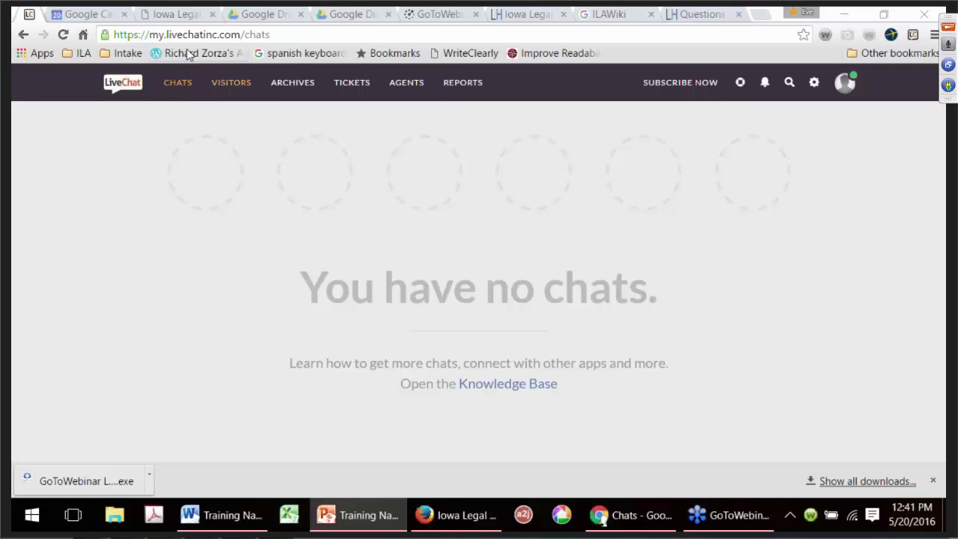
View the list of people chatting on and browsing the Iowa Legal Aid website.
left_click(178, 14)
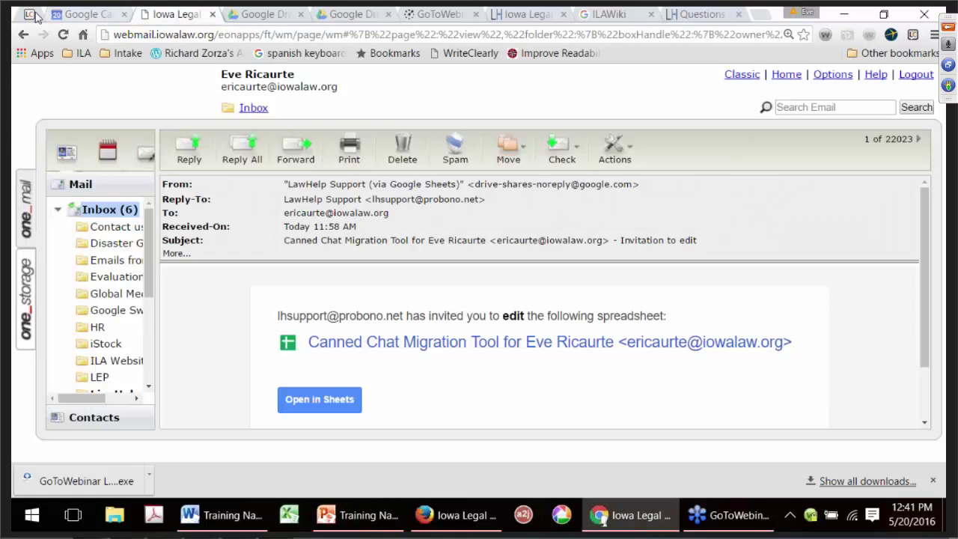
left_click(31, 14)
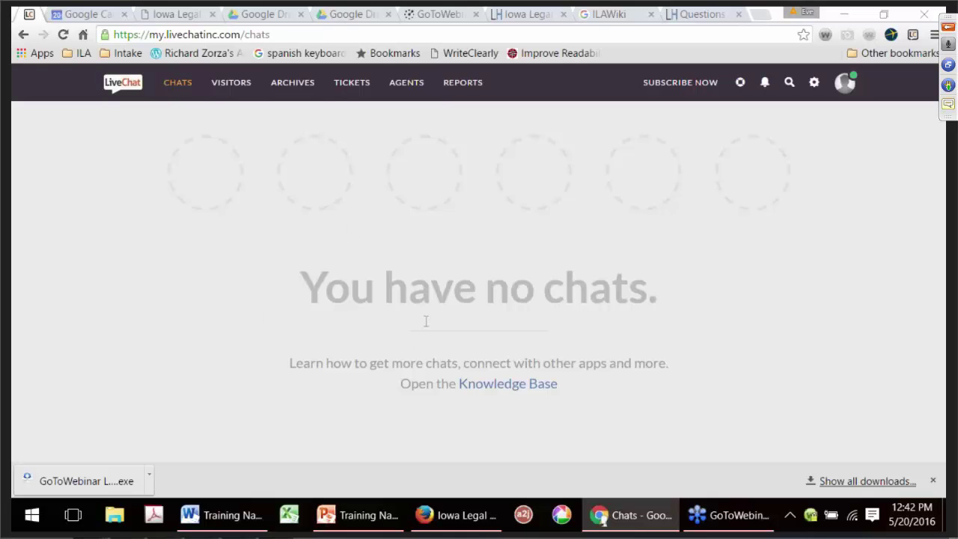
left_click(224, 90)
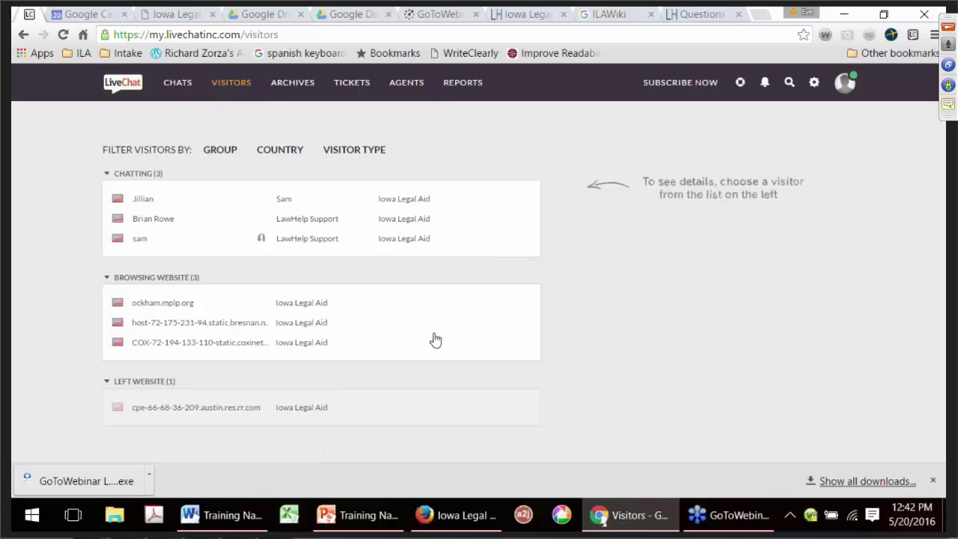
left_click(131, 85)
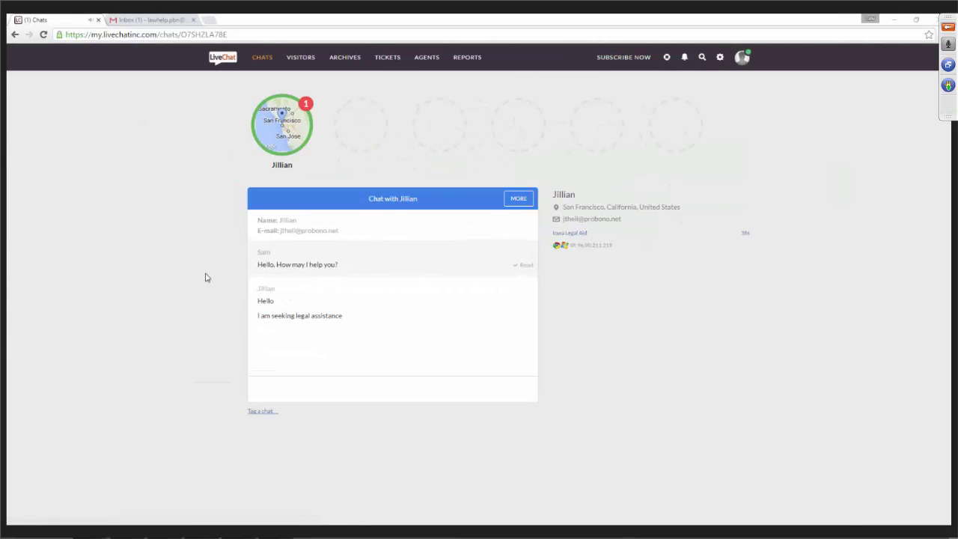
Reply to the waiting visitor with a greeting by name and "One moment.", allowing the site's notifications in between.
left_click(315, 392)
type("Hi Jillian.")
key("Return")
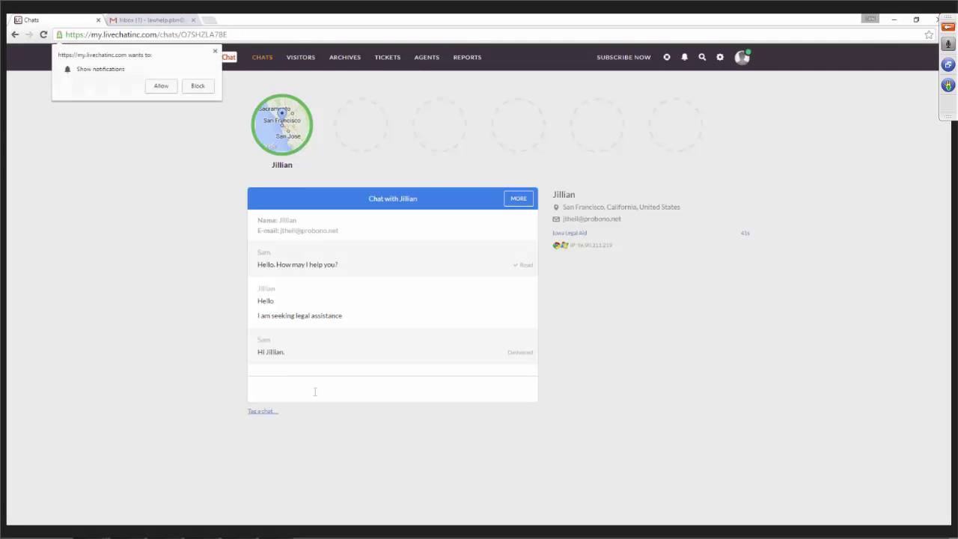
left_click(163, 86)
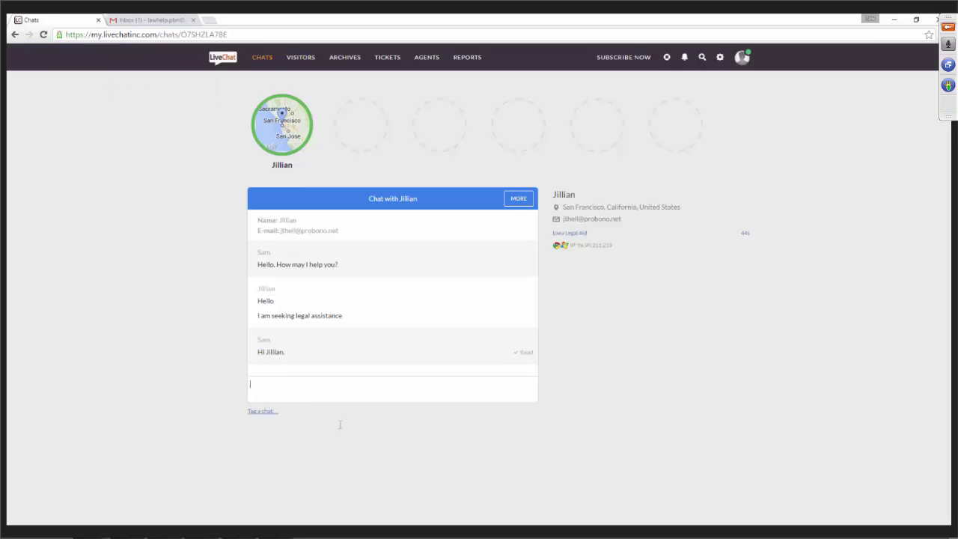
type("One moment.")
key("Return")
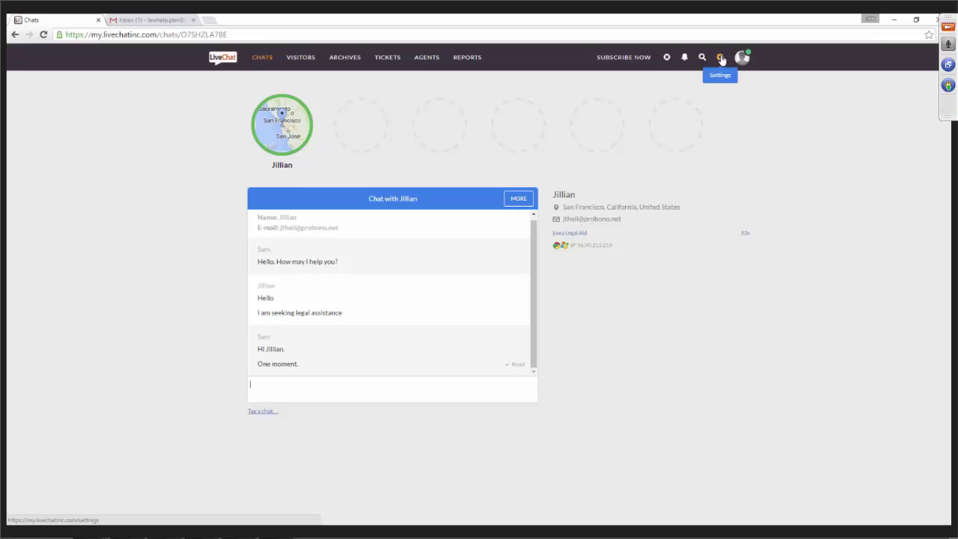
Look up the offline administrator's e-mail in the agent list, highlight it, and return to the open chat.
left_click(721, 60)
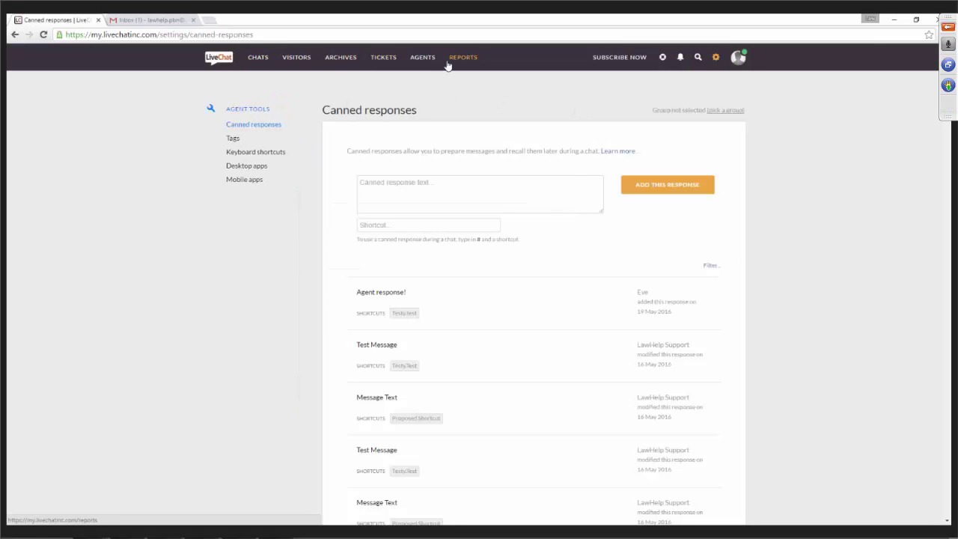
left_click(424, 58)
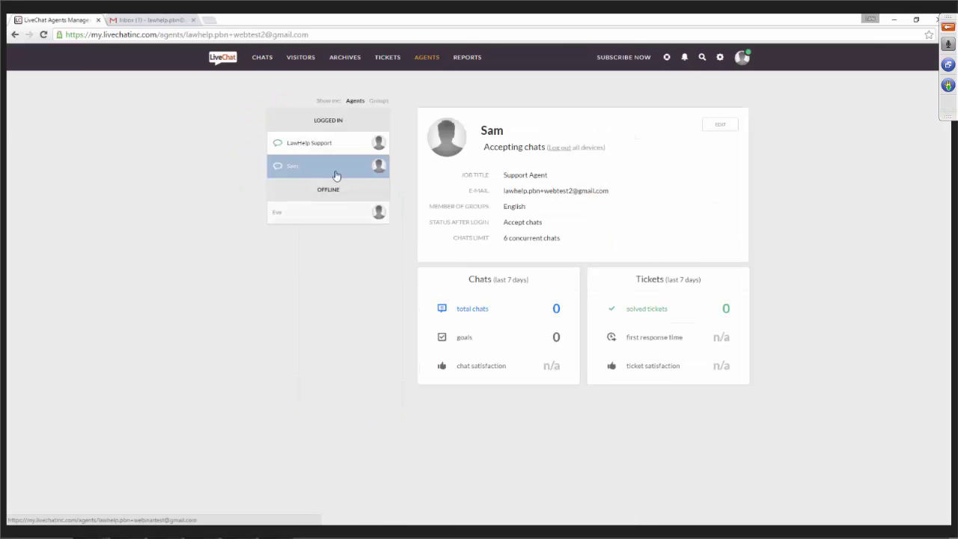
left_click_drag(627, 191, 506, 191)
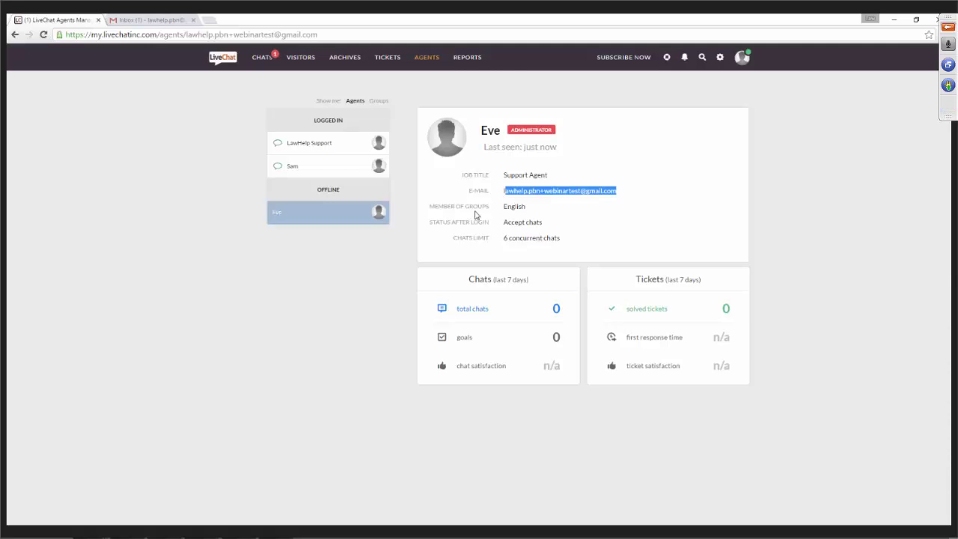
left_click(262, 57)
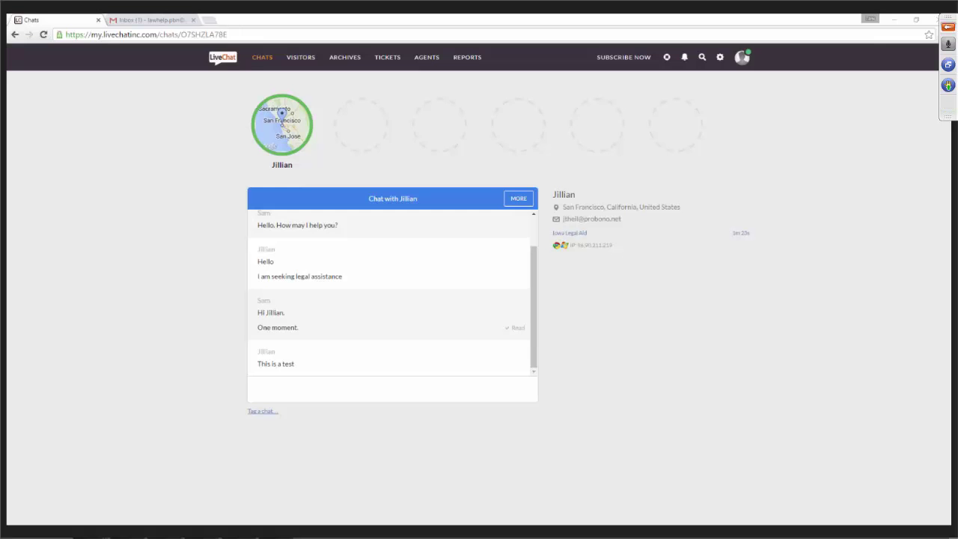
Load the test website dev.lawhelp.org/ia in a new browser tab.
left_click(211, 20)
type("dev")
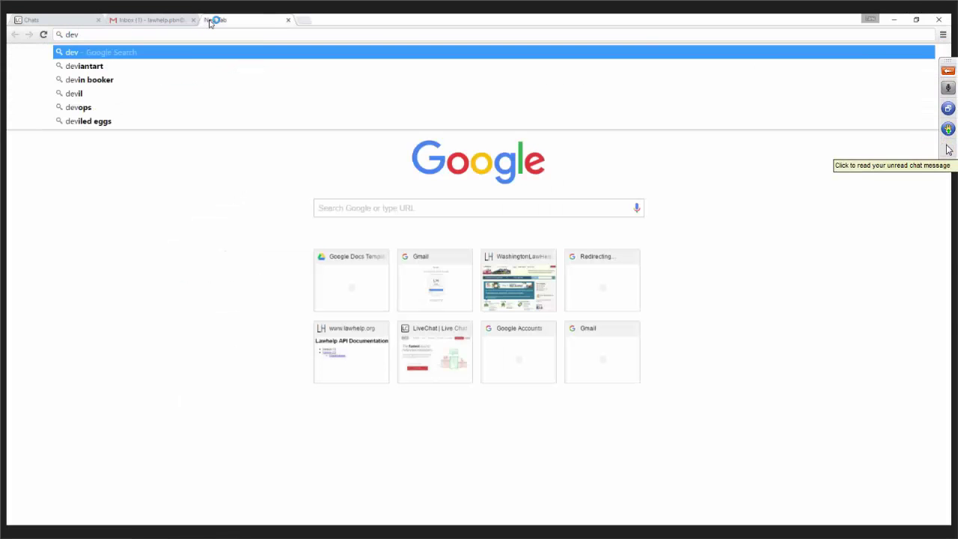
left_click(948, 147)
type(".lawhelp.org/ia")
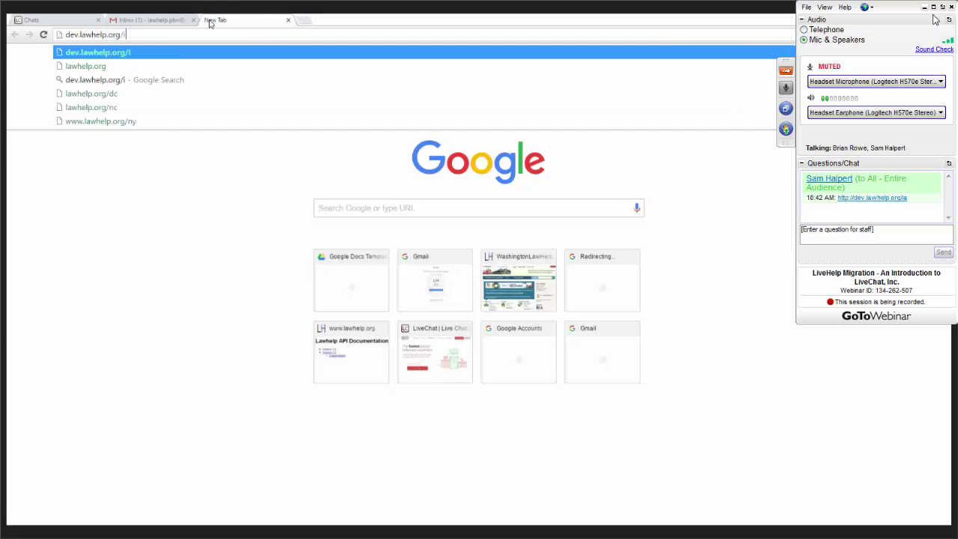
key("Return")
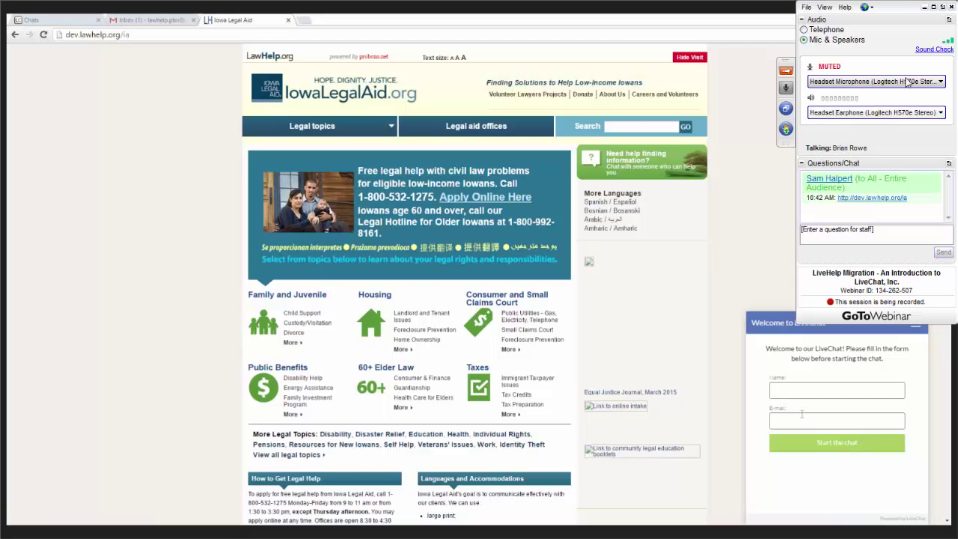
key("ctrl+1")
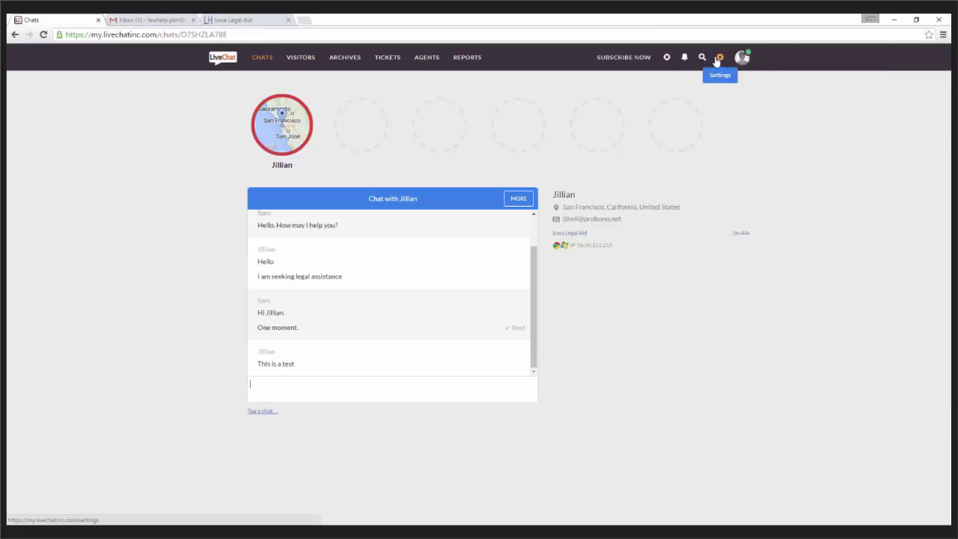
left_click(721, 60)
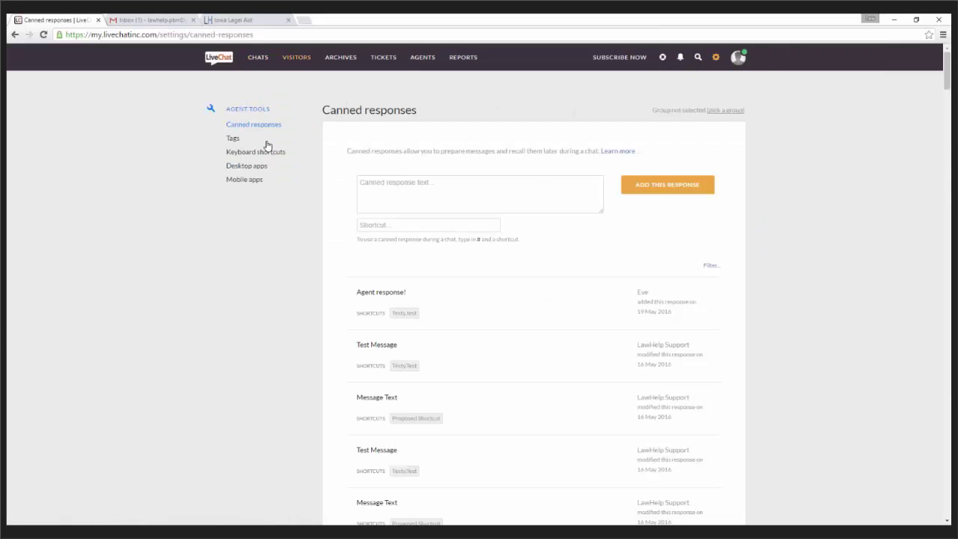
left_click(260, 57)
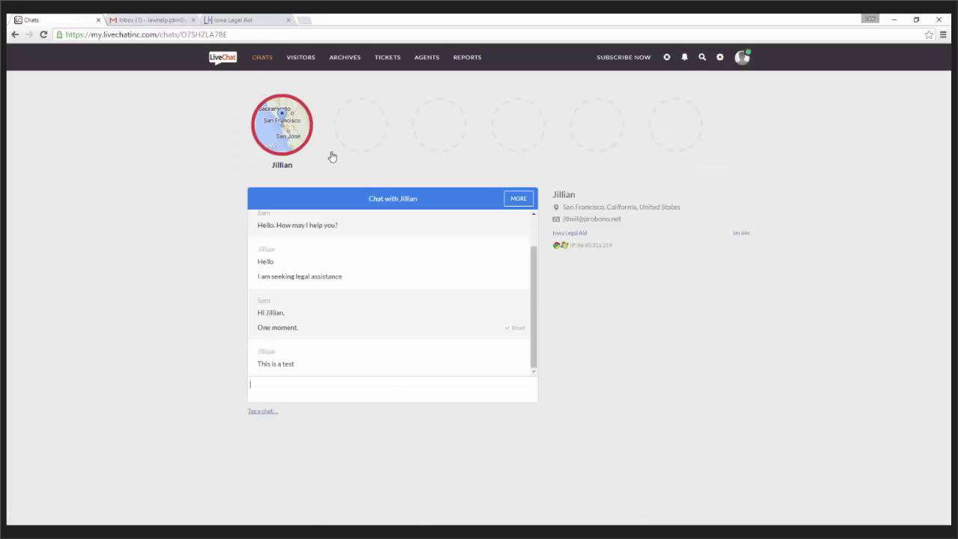
Start a test chat from the website's chat form with a name and e-mail, and check for it among the agent's chats.
key("ctrl+3")
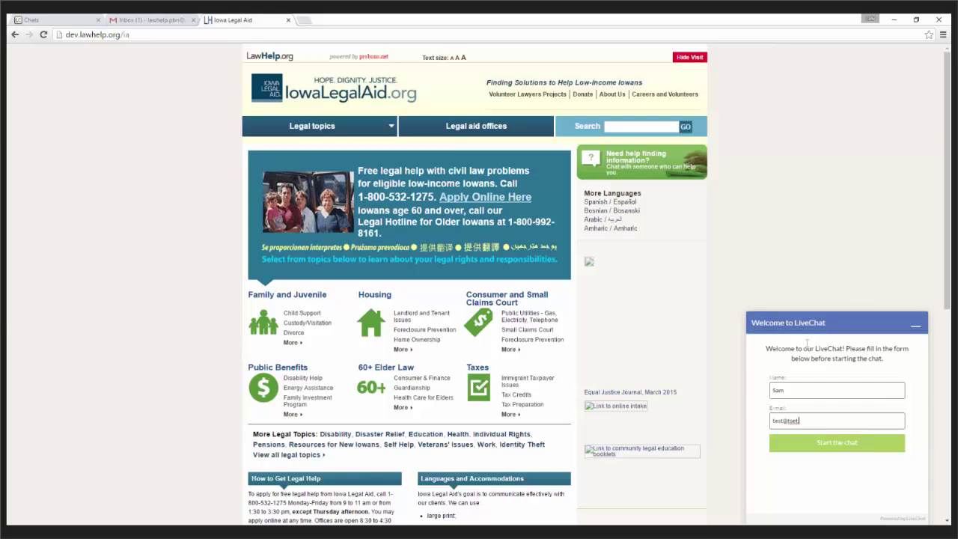
key("Return")
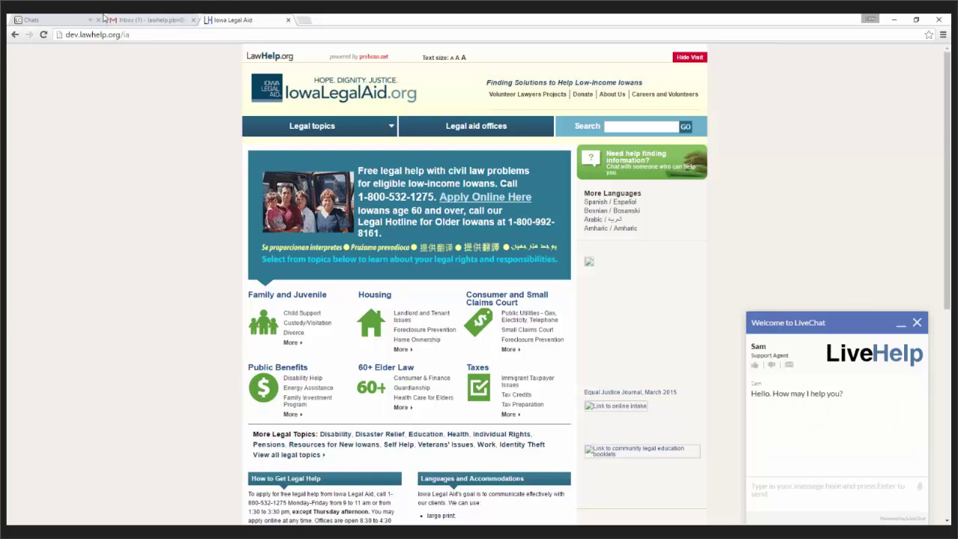
left_click(67, 19)
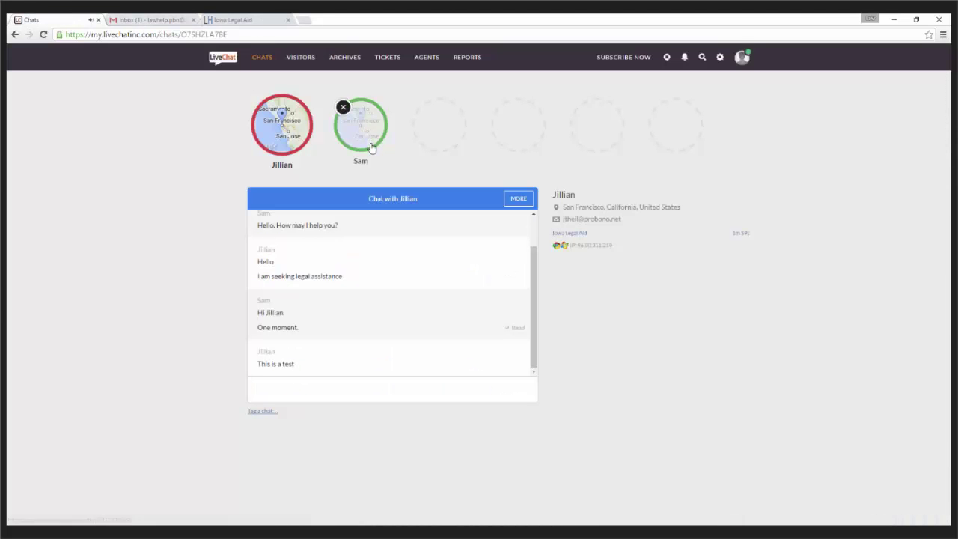
left_click(239, 20)
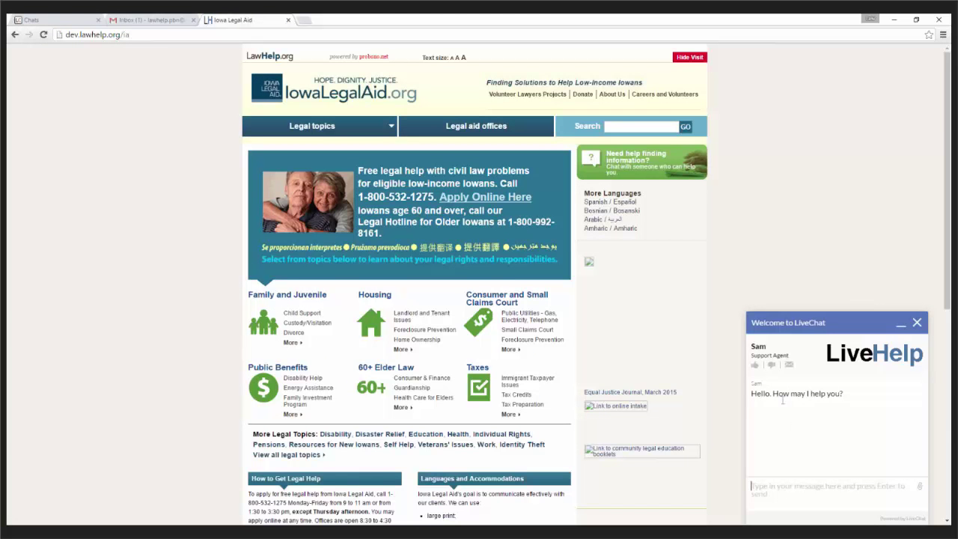
left_click(82, 17)
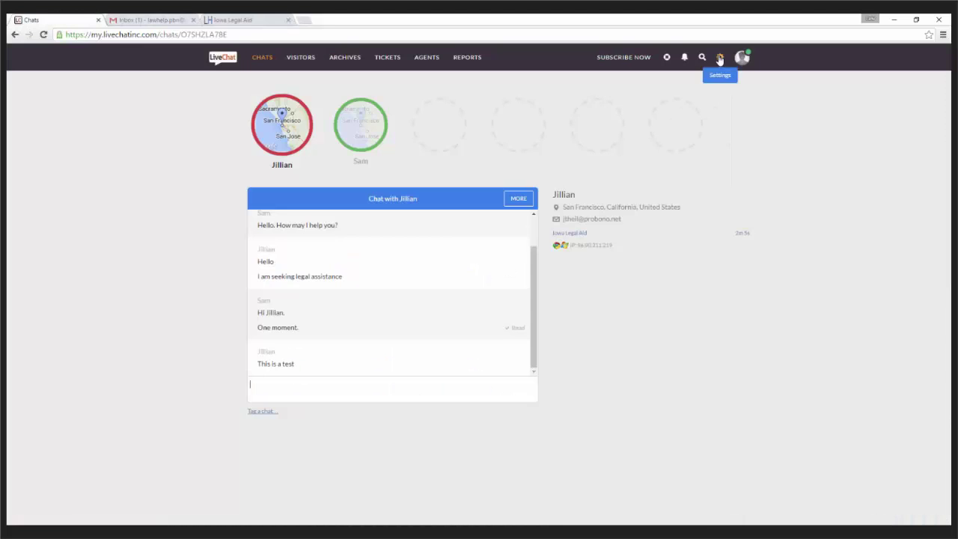
View the agent list and highlight the test website's address dev.lawhelp.org/ia as the place to start visitor chats.
left_click(719, 57)
left_click(419, 57)
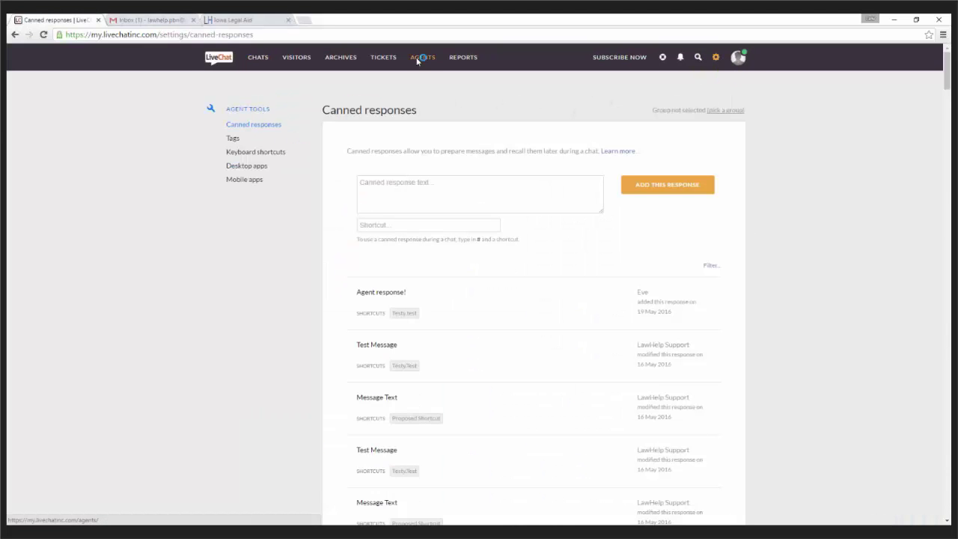
left_click(247, 18)
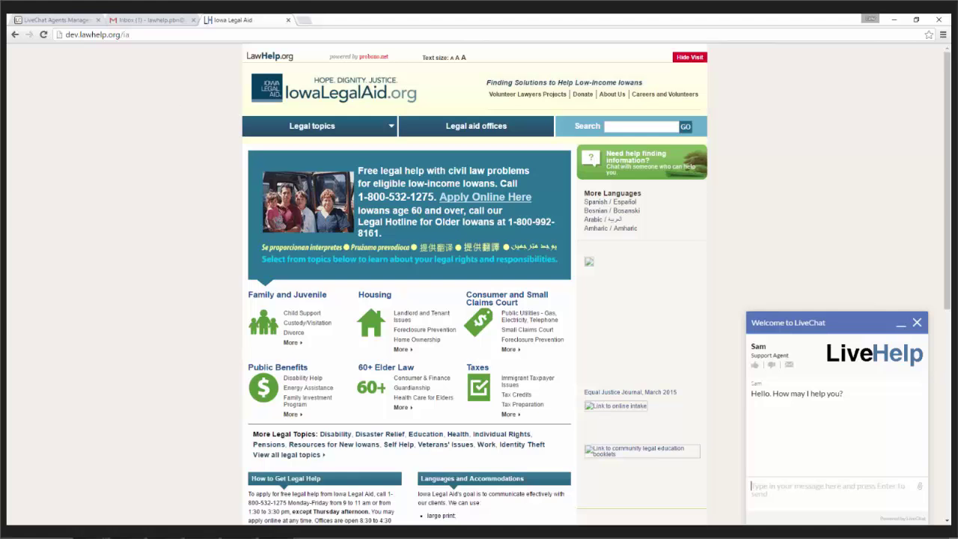
left_click_drag(148, 36, 57, 36)
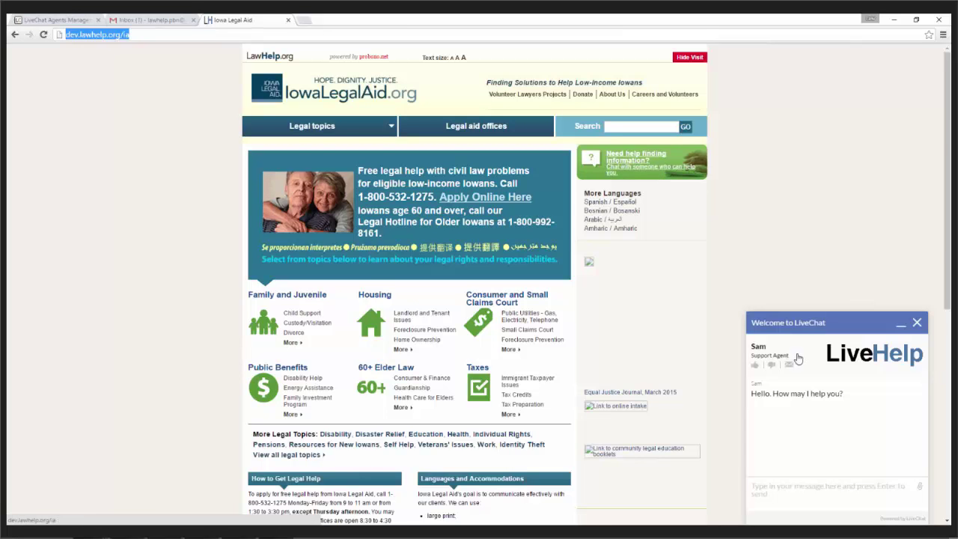
left_click(66, 20)
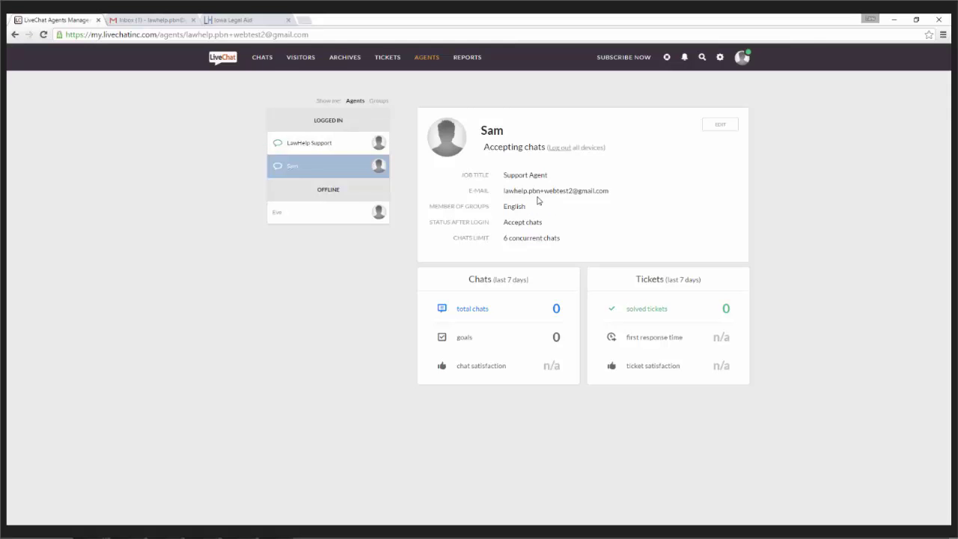
Compare the two open visitor chats on the agent side and look at the chat window on the test website.
left_click(271, 65)
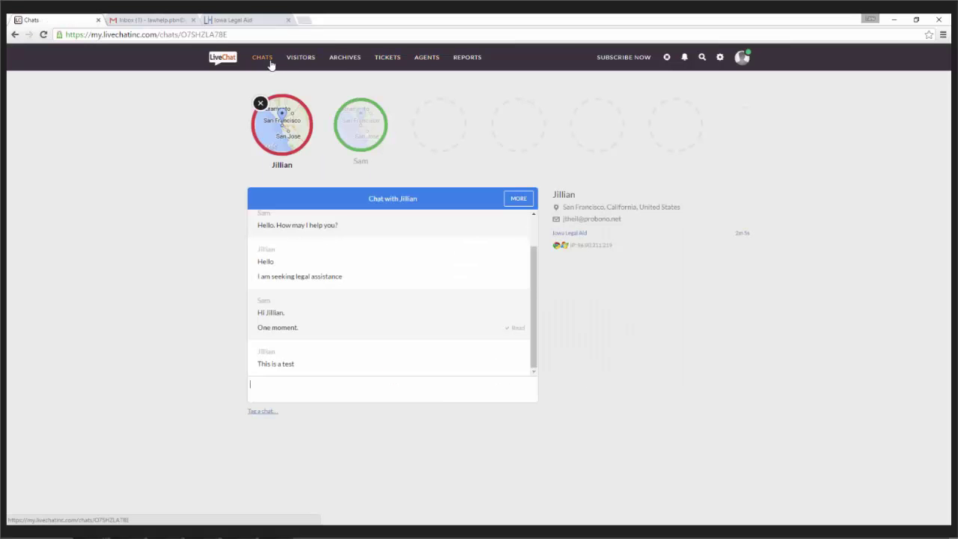
left_click(361, 132)
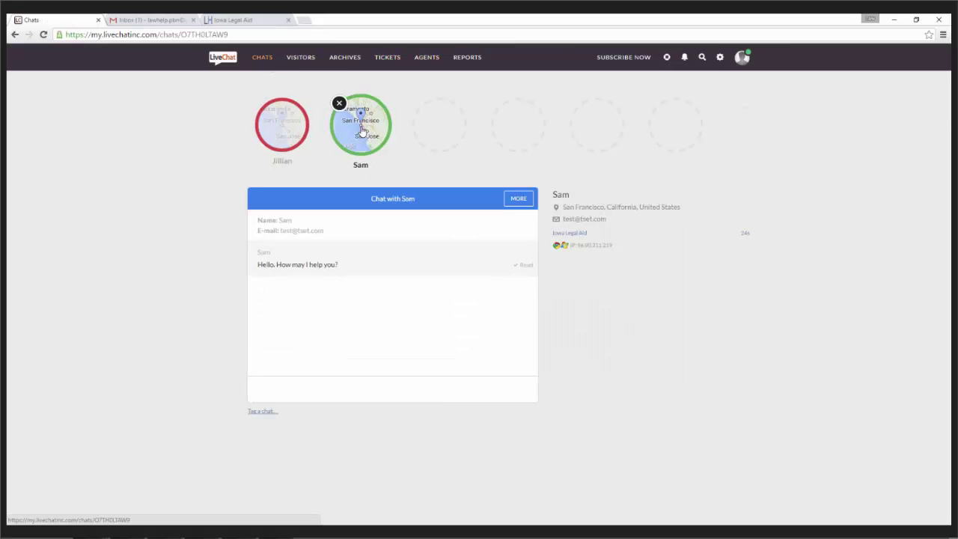
left_click(303, 137)
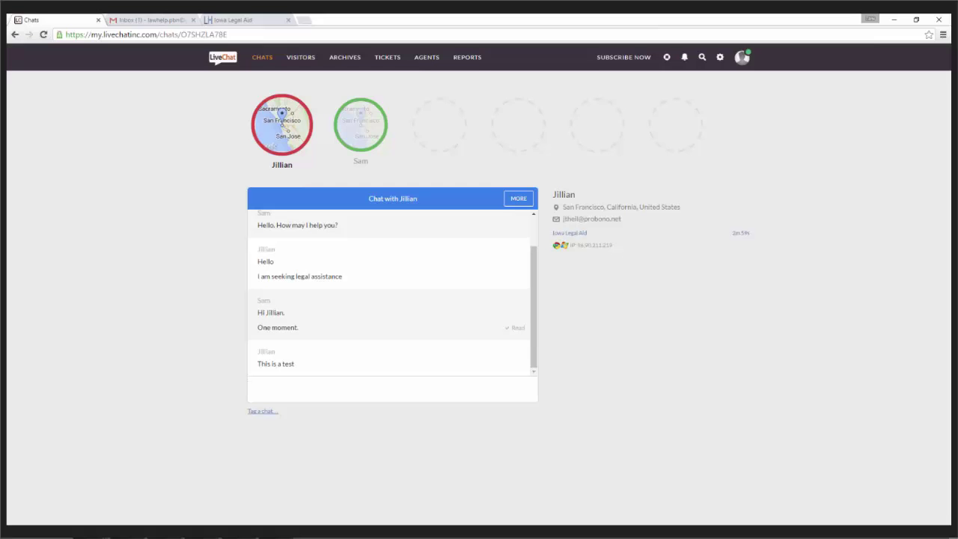
mouse_move(346, 133)
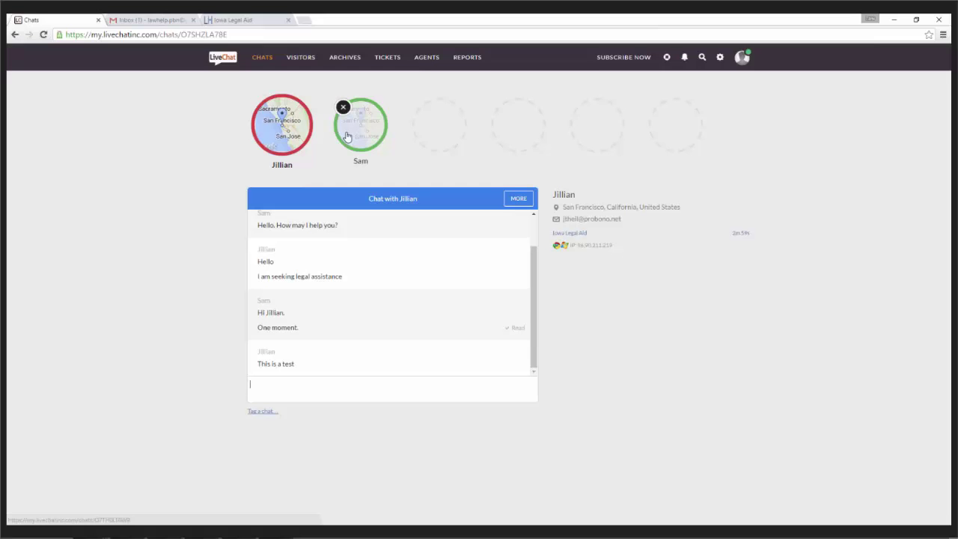
left_click(229, 19)
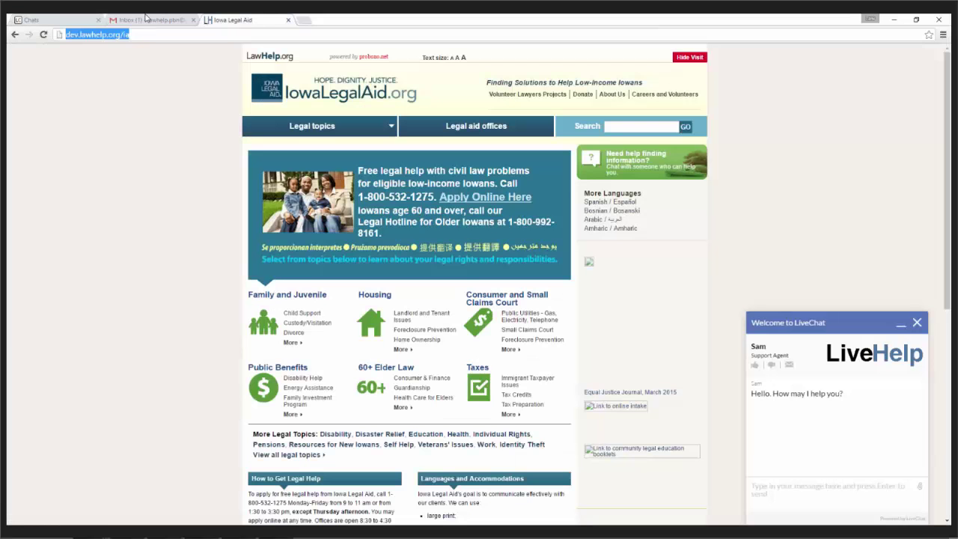
left_click(53, 19)
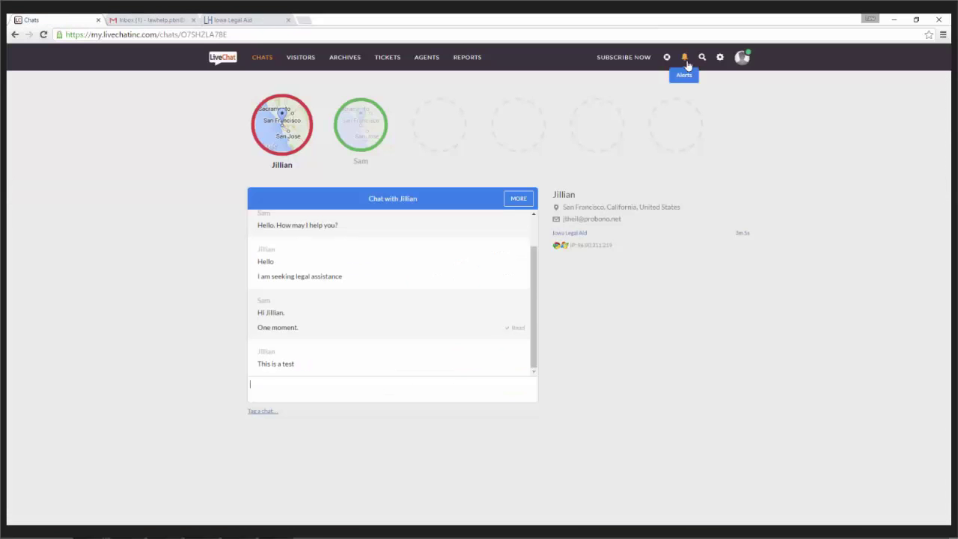
Show the offline administrator's profile in the agent list.
left_click(721, 60)
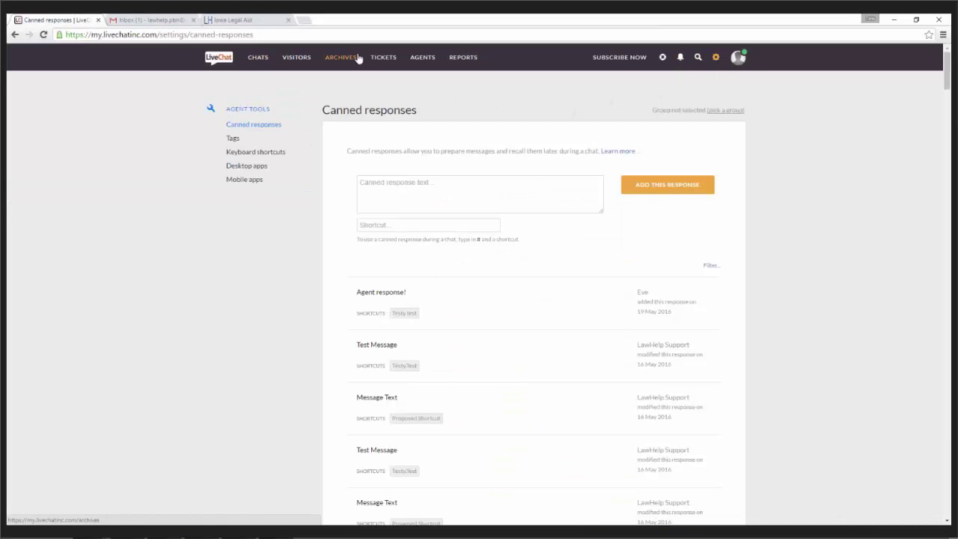
left_click(427, 58)
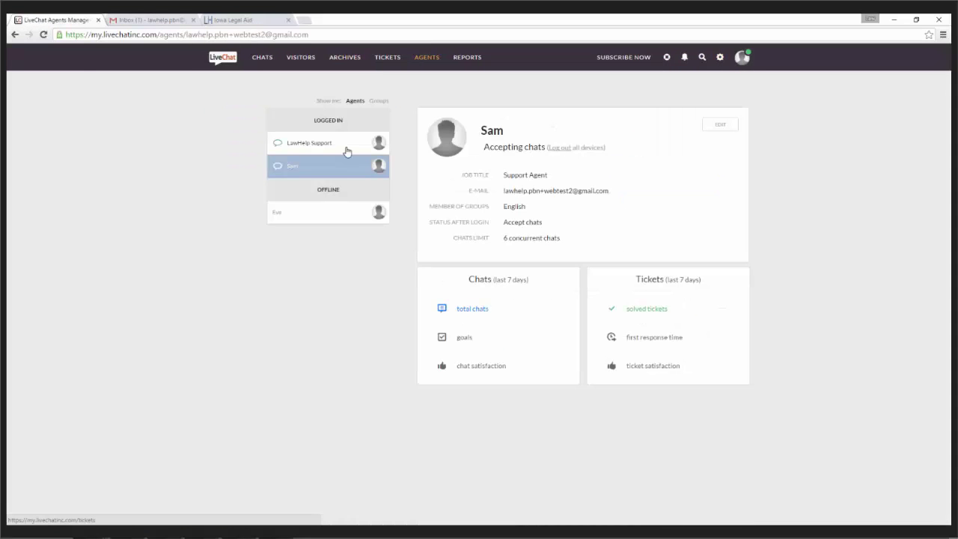
left_click(325, 215)
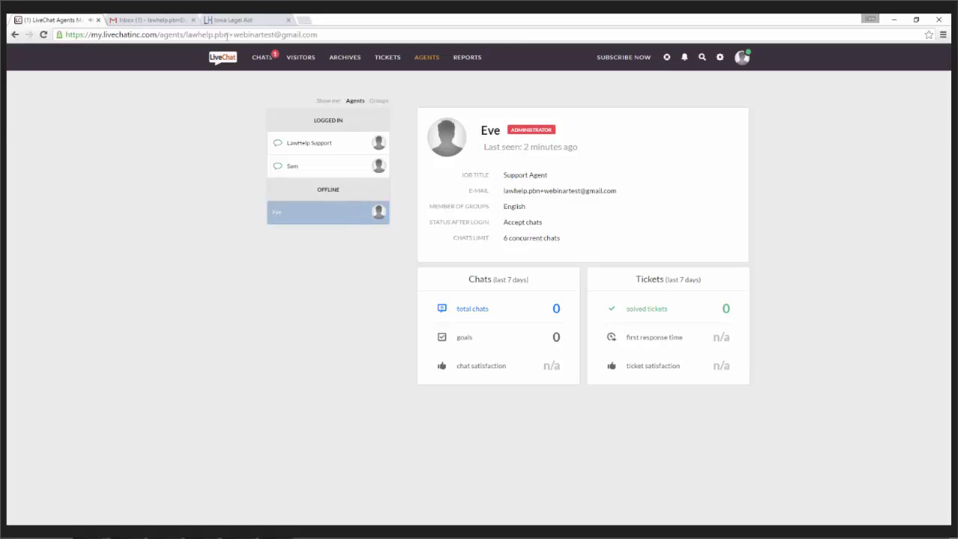
Open the unread chat of the Seattle visitor, greet the visitor by first name and send "Where have you been?!?".
left_click(301, 57)
left_click(262, 57)
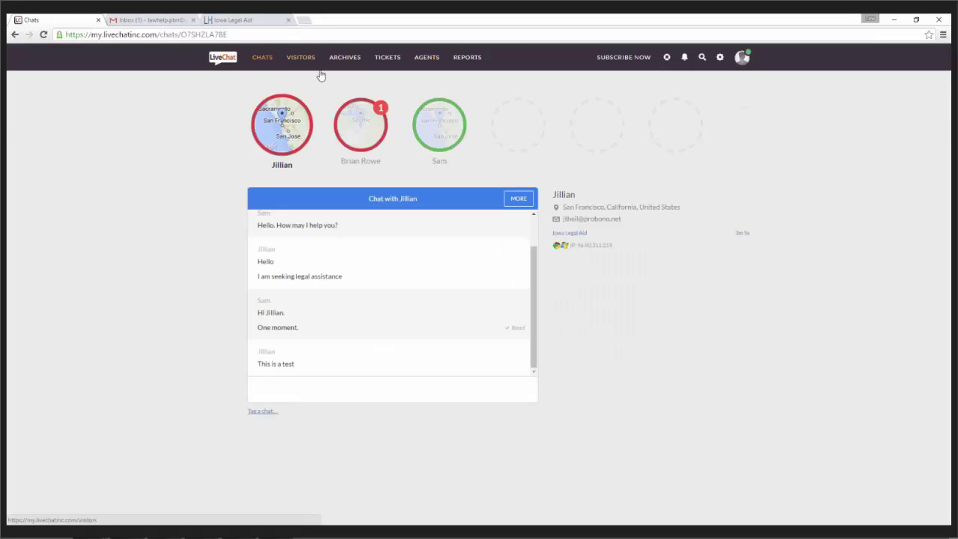
left_click(367, 112)
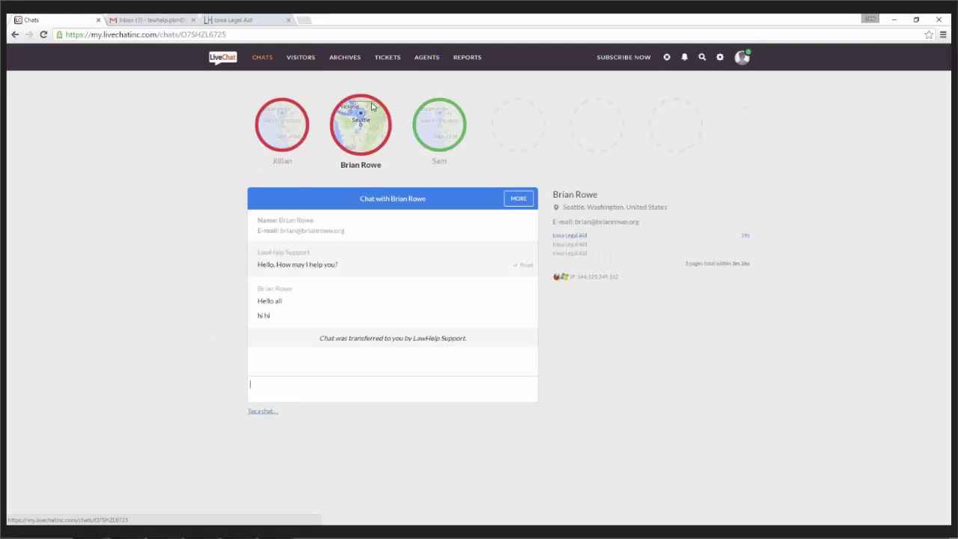
type("Hi Brian!")
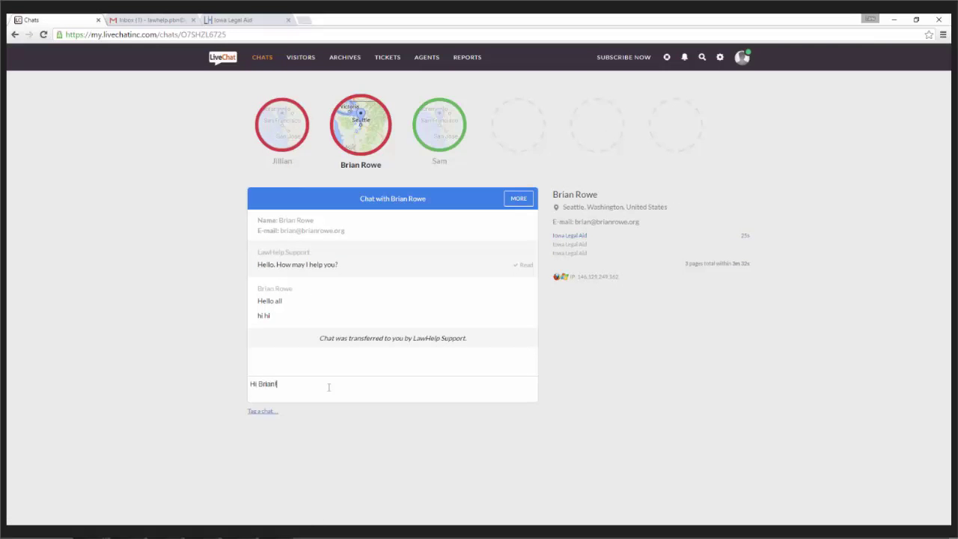
key("Return")
type("Wh")
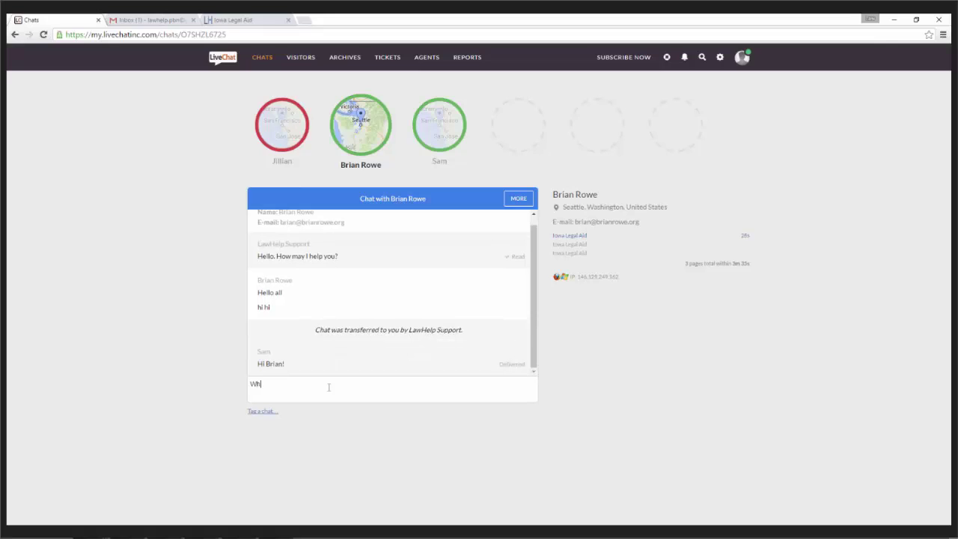
type("ere have you been?!?")
key("Return")
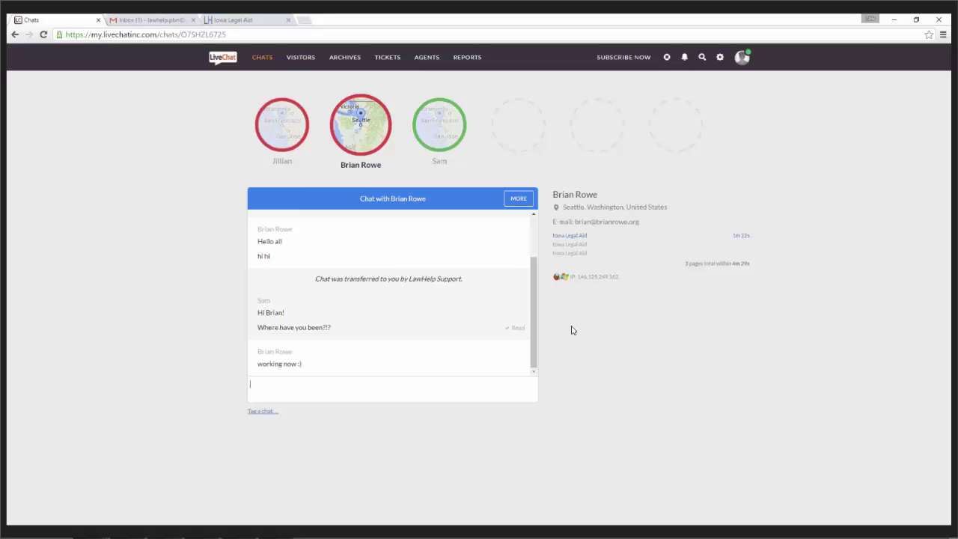
In the chat of the visitor seeking legal assistance, send "I'm gonna check in with you because it looks like you're being ignored.".
left_click(283, 135)
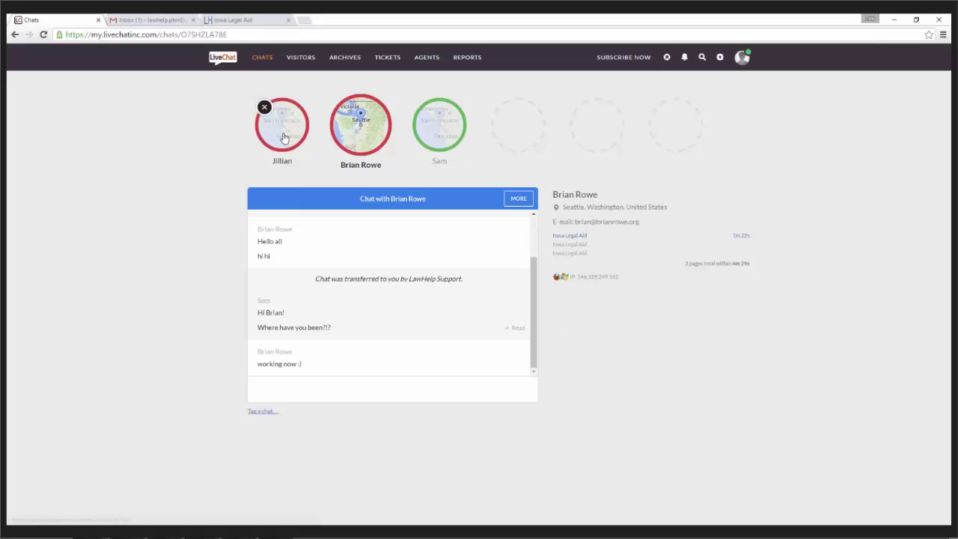
type("I'm gonn")
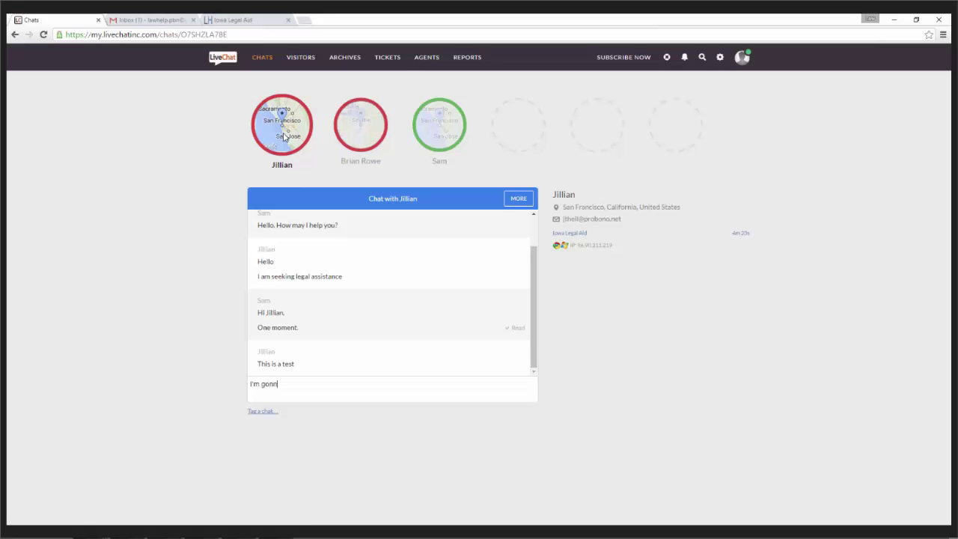
type("a check in with you because it ")
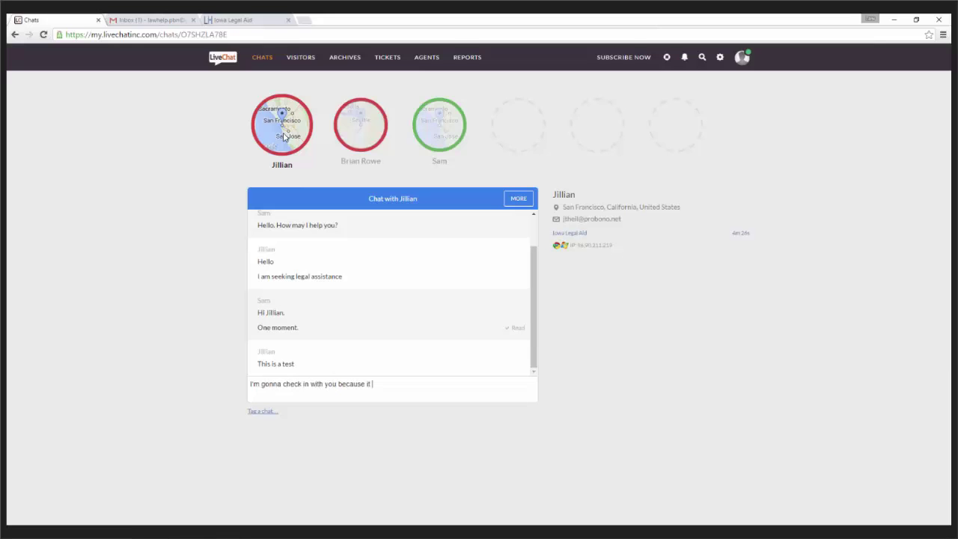
type("looks like you're being ignored")
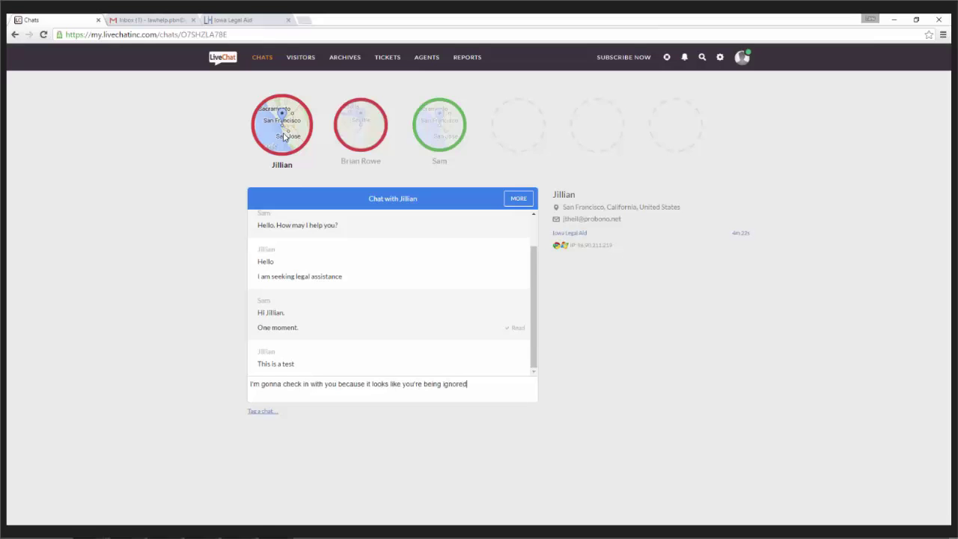
key("Return")
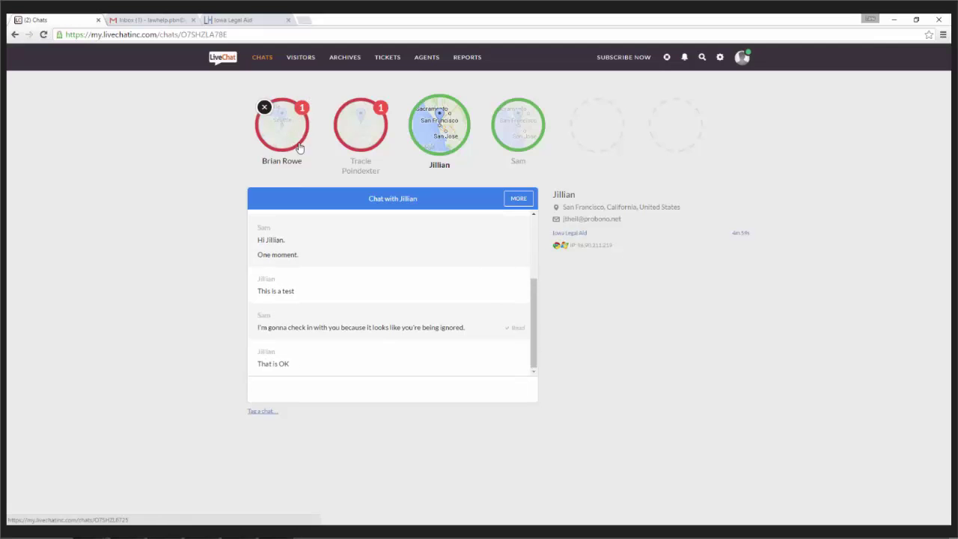
Answer the Seattle visitor's question about copyright takedowns with "I don't know. Ask Googld. :P".
left_click(302, 174)
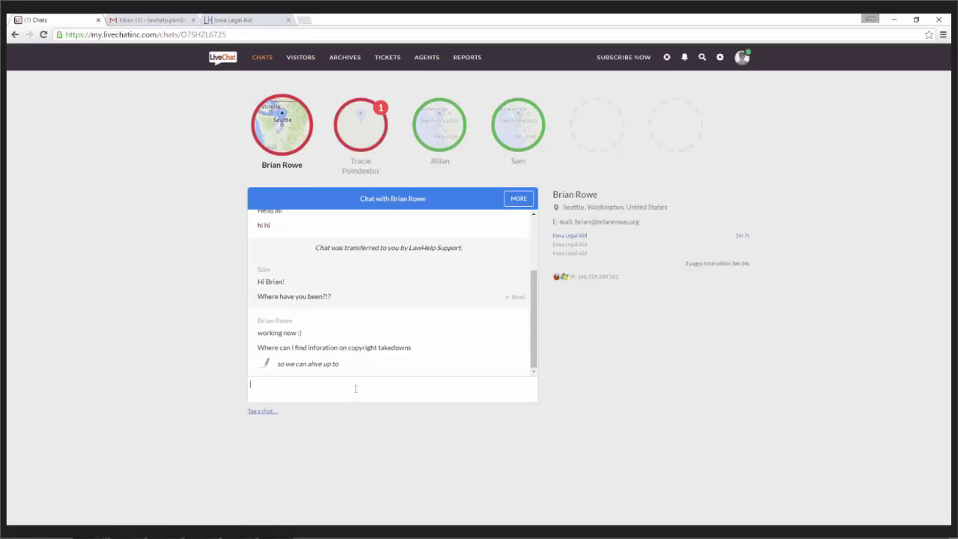
type("I don't know. Ask Googld. :P")
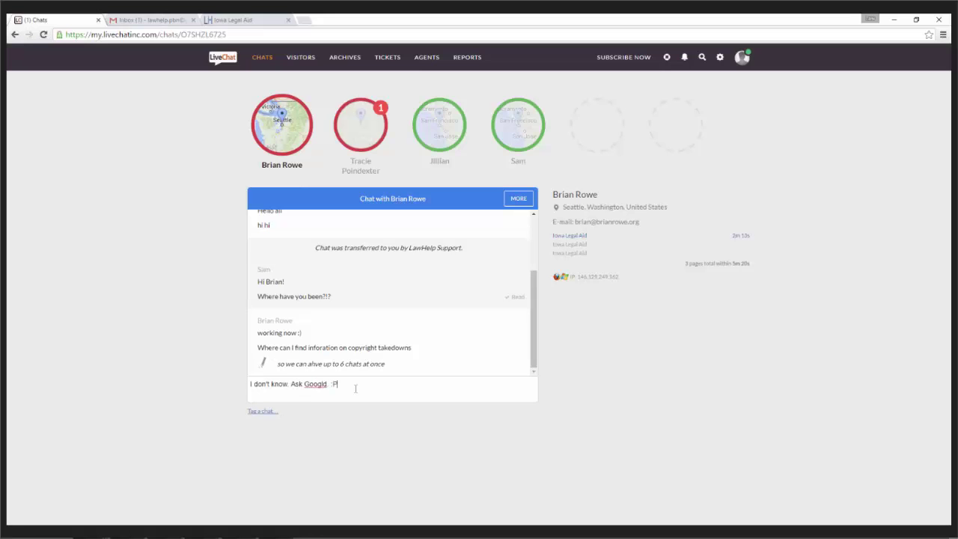
key("Return")
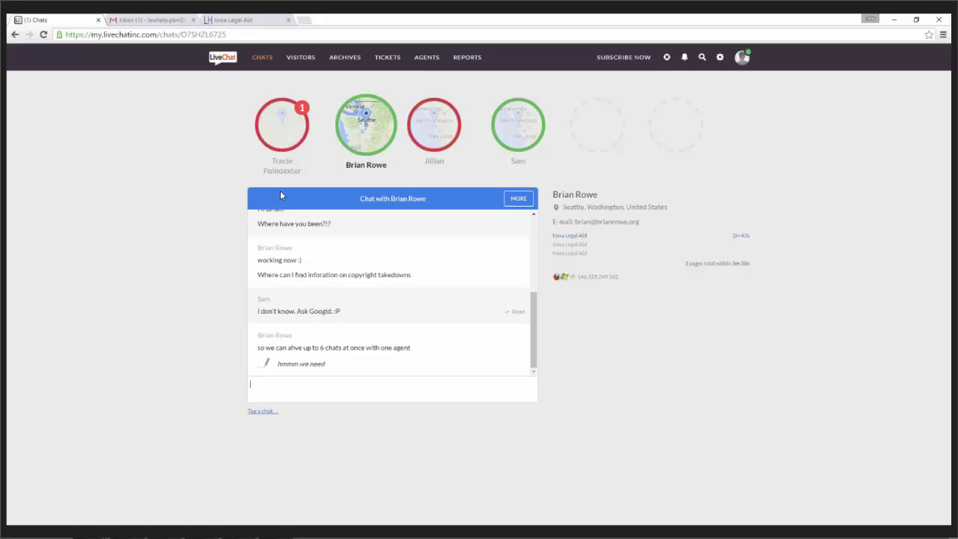
Send the Seattle visitor "But we can limit that number, based on what we think agents can handle." followed by "lol".
type("But we can limit that number")
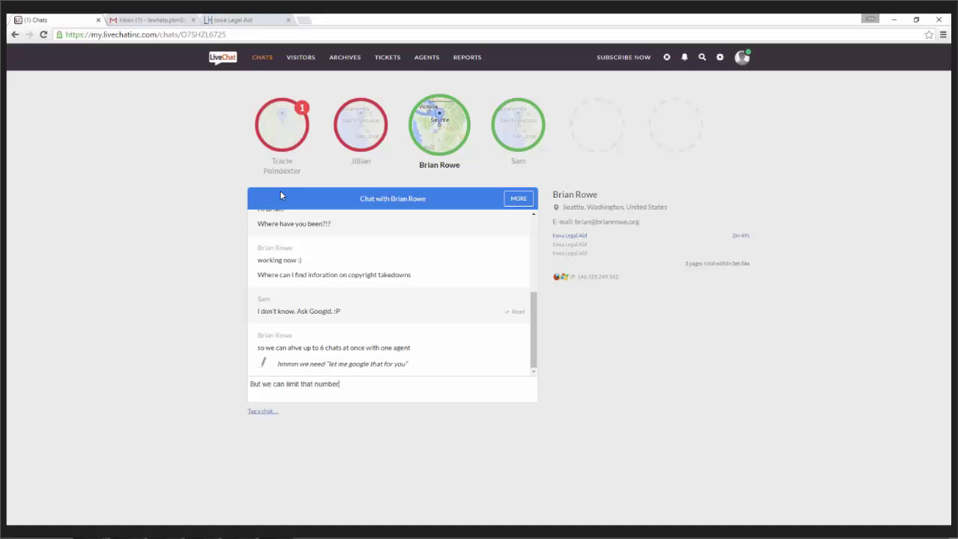
type(", based on")
type("what")
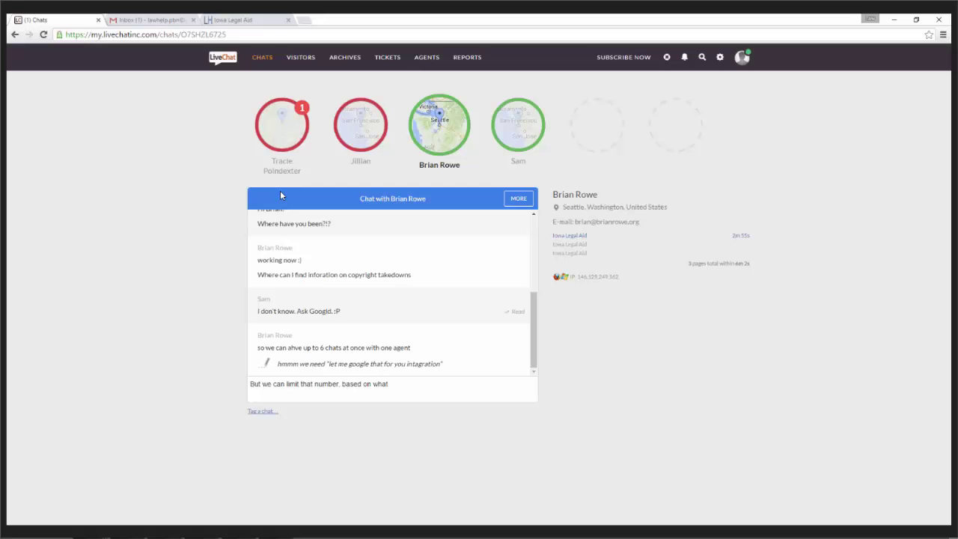
type(" we ")
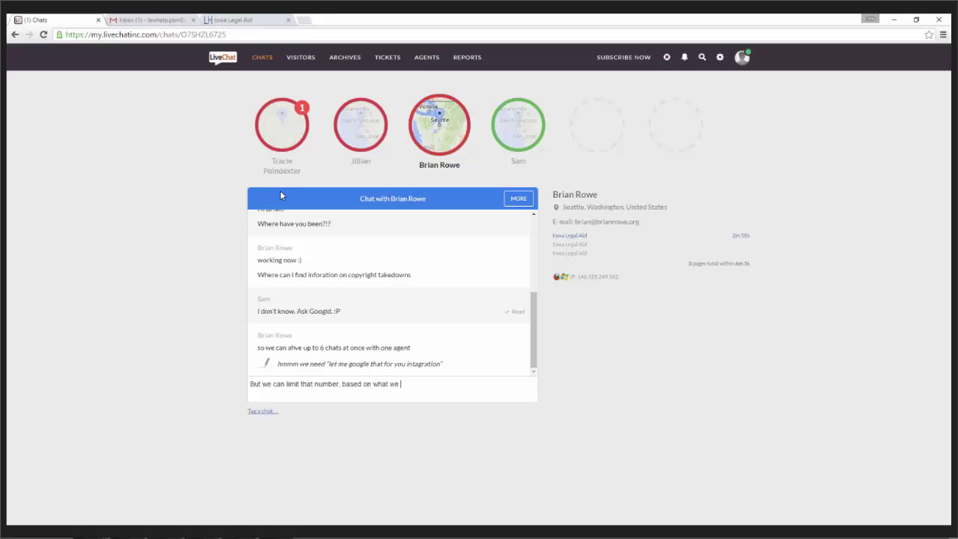
type("think agents can ")
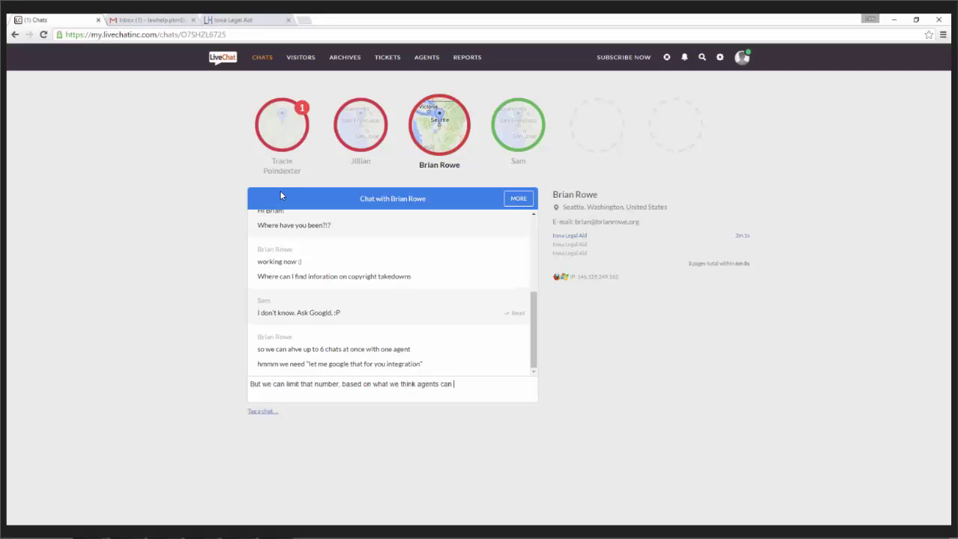
type("handle.")
key("Return")
type("lol")
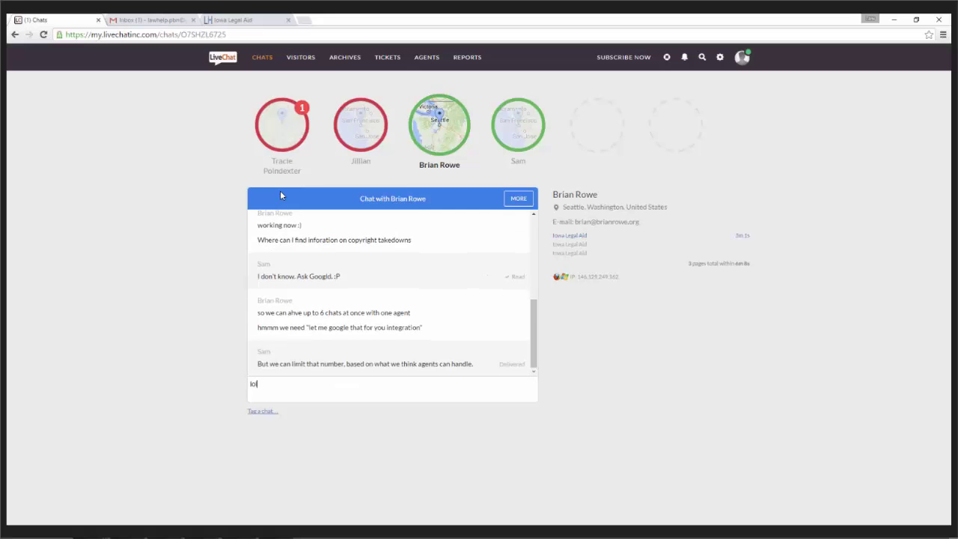
key("Return")
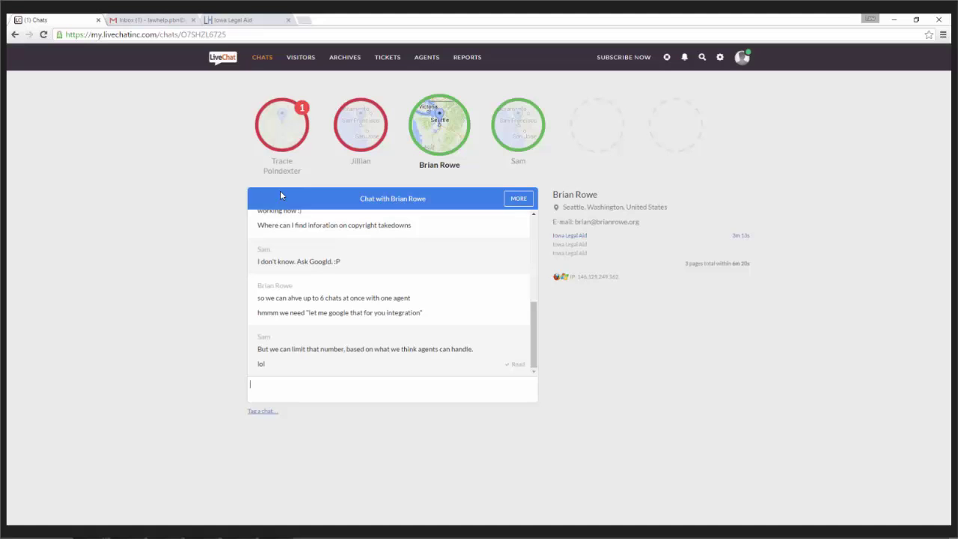
Check the Iowa Legal Aid page the Seattle visitor is viewing, close it, and show the visitor's browser and operating system details.
left_click(573, 238)
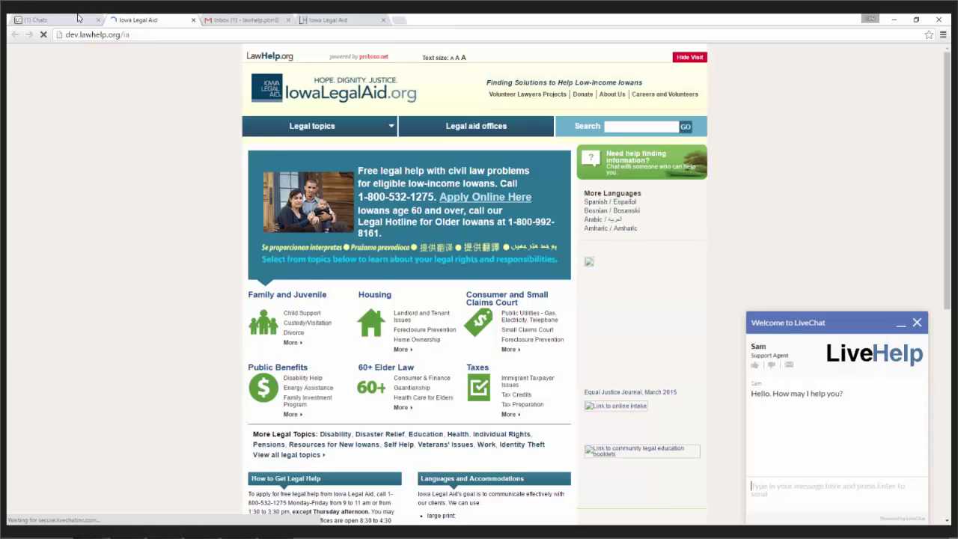
left_click(52, 19)
left_click(193, 21)
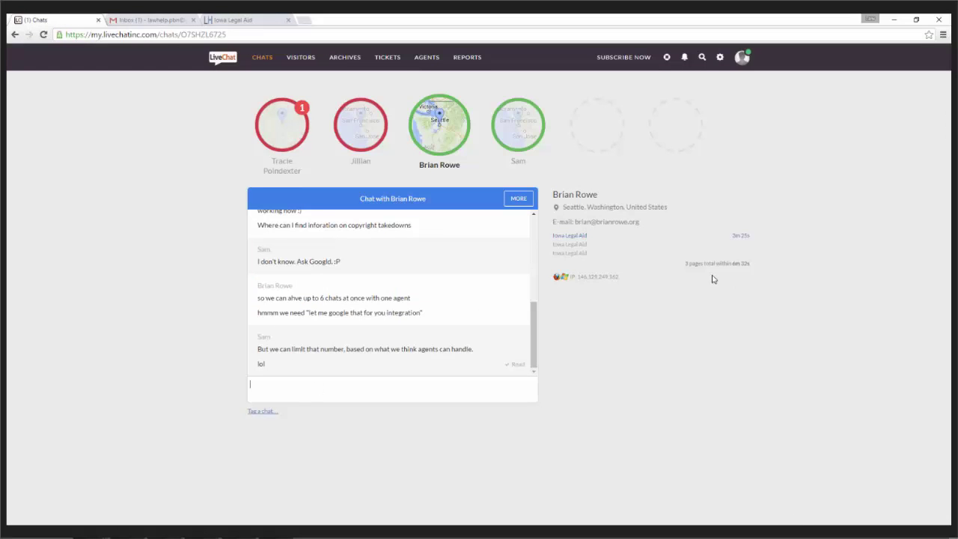
mouse_move(559, 281)
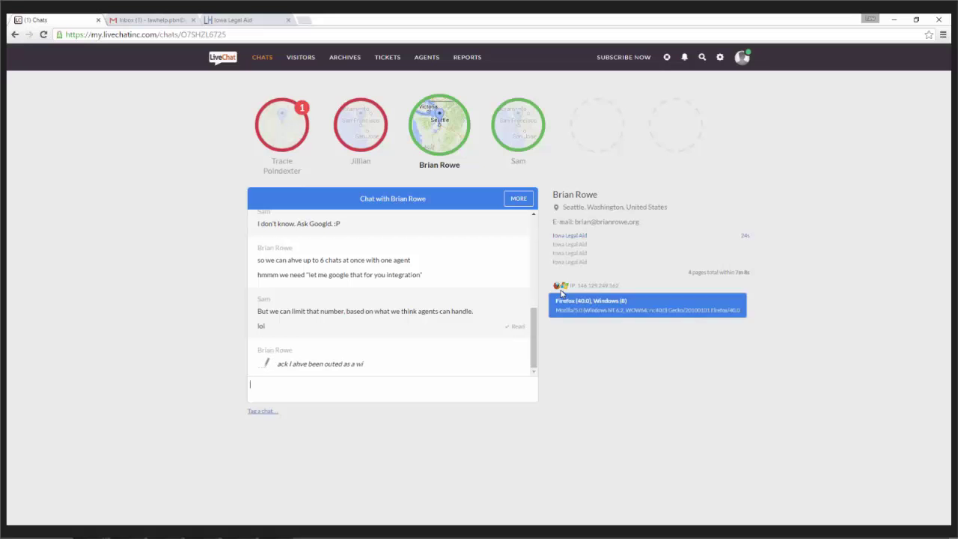
Open the unread chat of the visitor from Helena, Montana, and send a greeting with the visitor's first name.
left_click(289, 170)
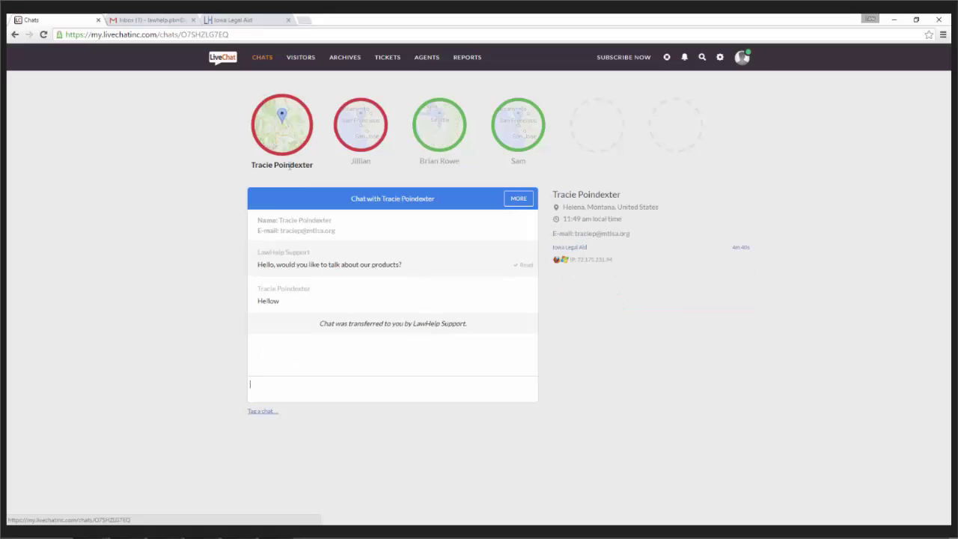
type("Hi Tracie!")
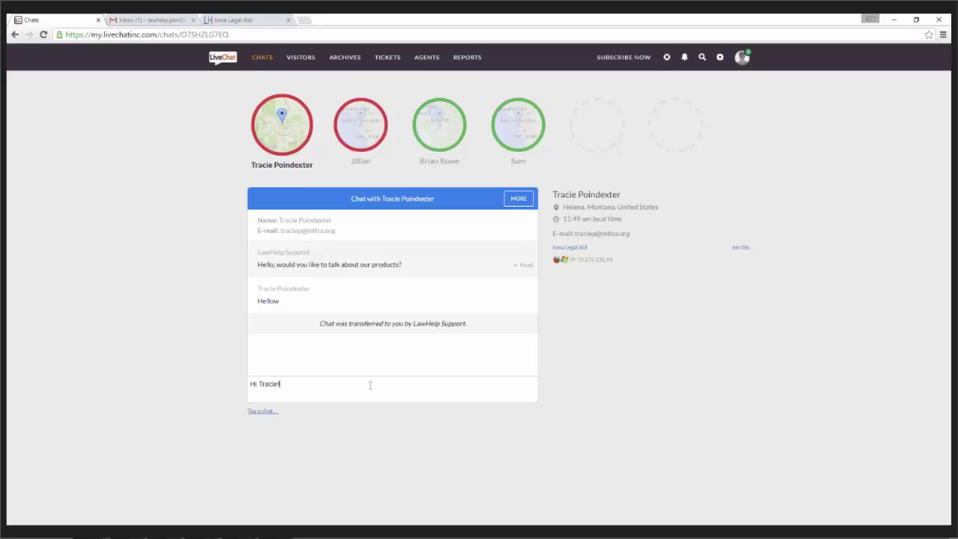
key("Return")
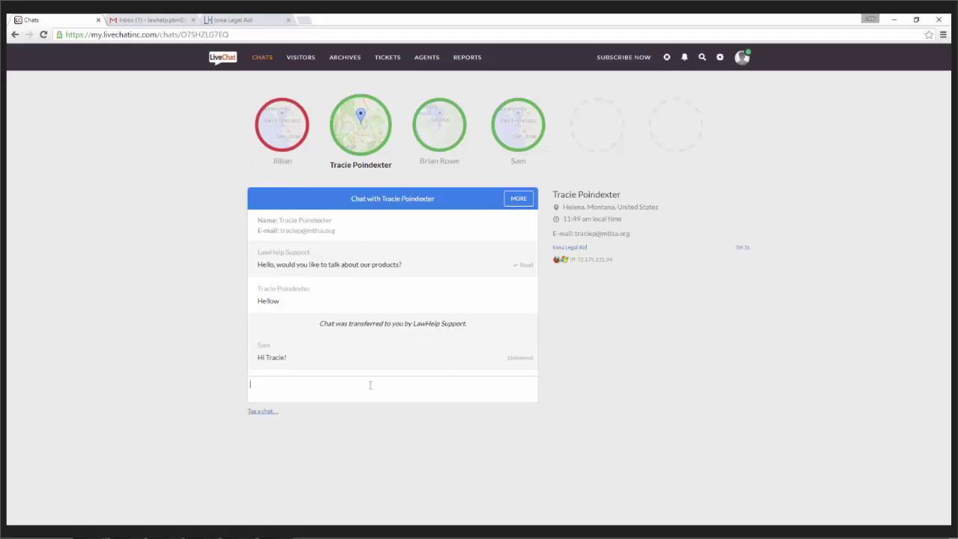
Show the additional actions available for the Helena visitor's chat and look through the other open chats.
left_click(527, 199)
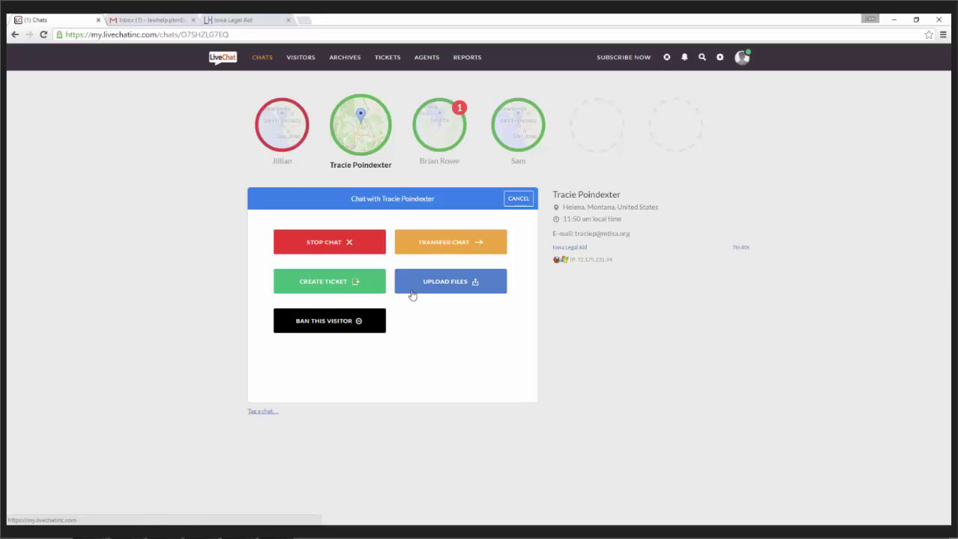
left_click(515, 159)
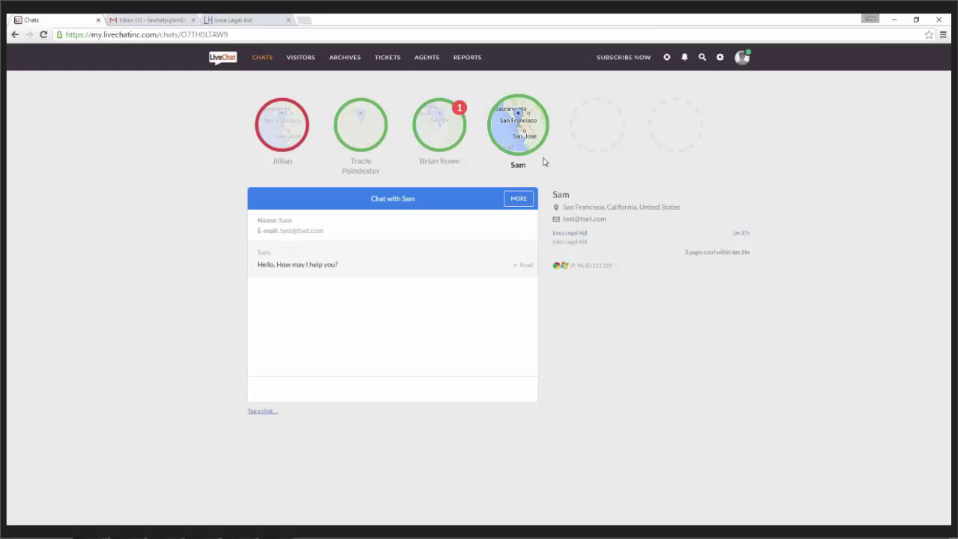
left_click(364, 139)
left_click(286, 135)
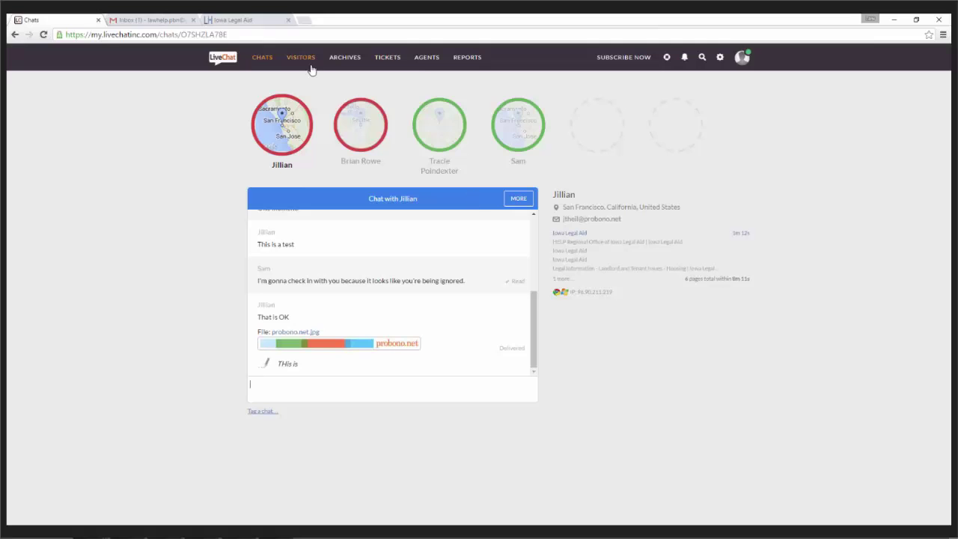
left_click(346, 60)
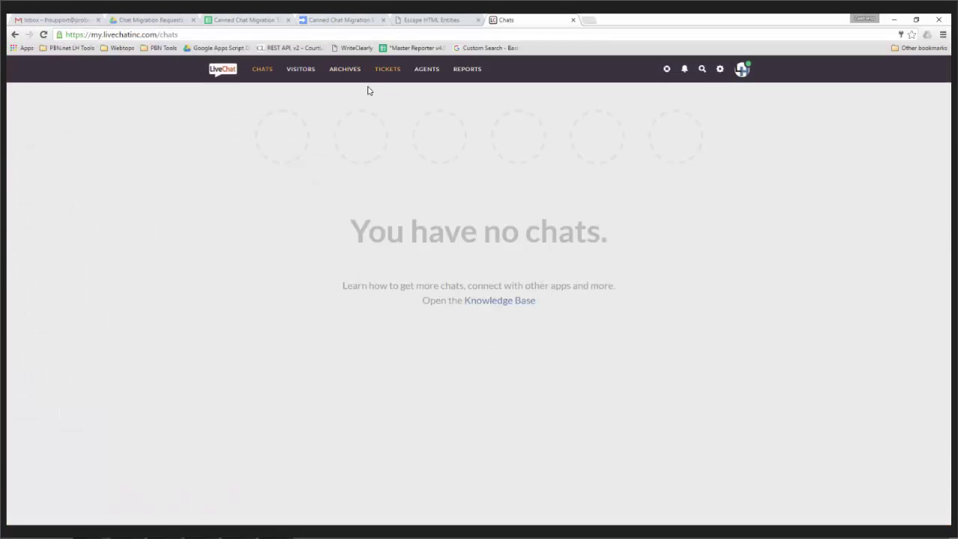
Set the LawHelp Support agent's status after logging in to "Don't accept chats" and save the changes.
left_click(429, 70)
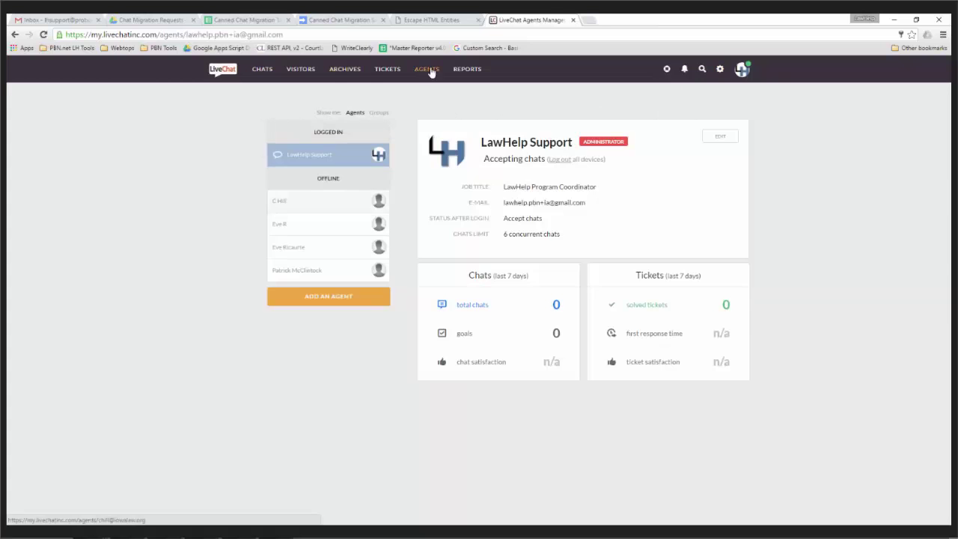
left_click(721, 136)
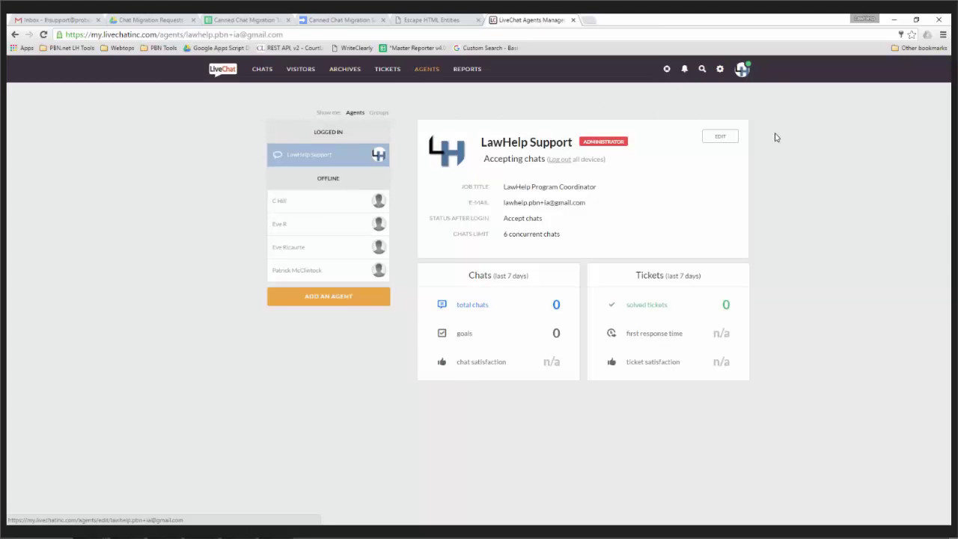
left_click(400, 319)
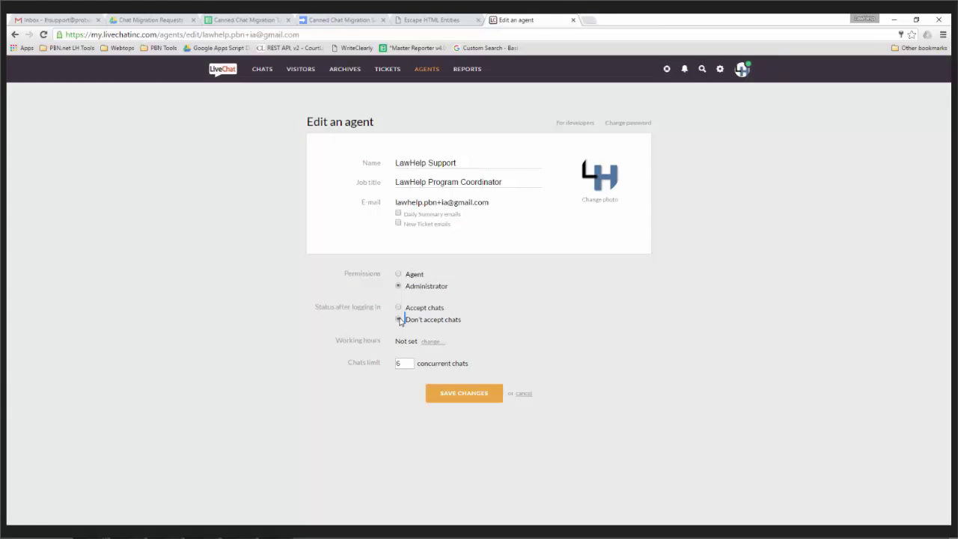
left_click(467, 397)
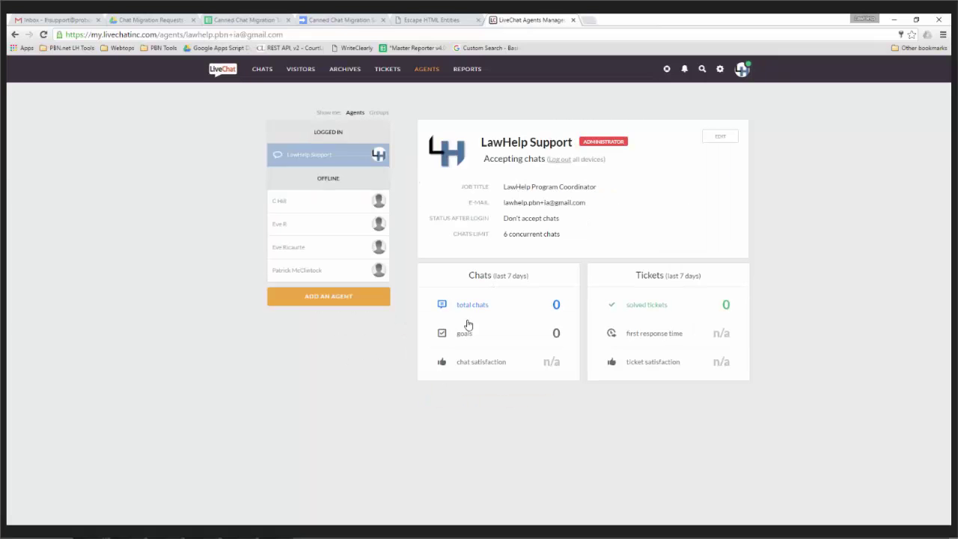
Open the chat archives and try the date filter with start date 5/1/2016, clearing it again.
left_click(333, 72)
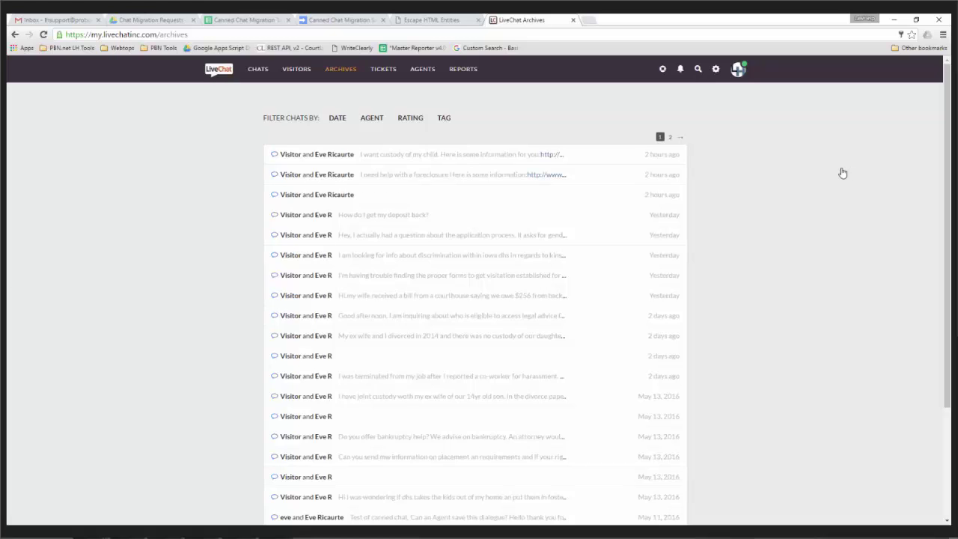
left_click(340, 123)
left_click(328, 200)
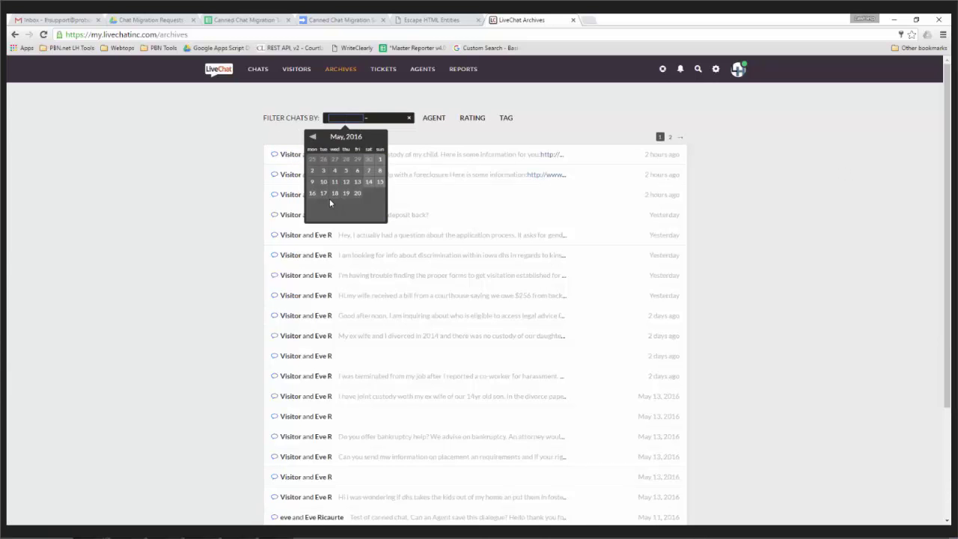
left_click(380, 160)
left_click(387, 172)
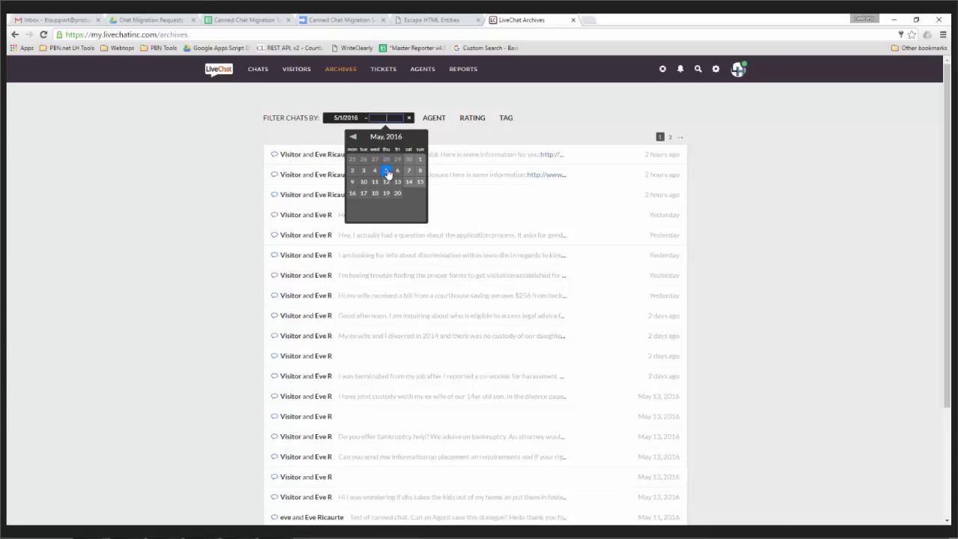
left_click(413, 118)
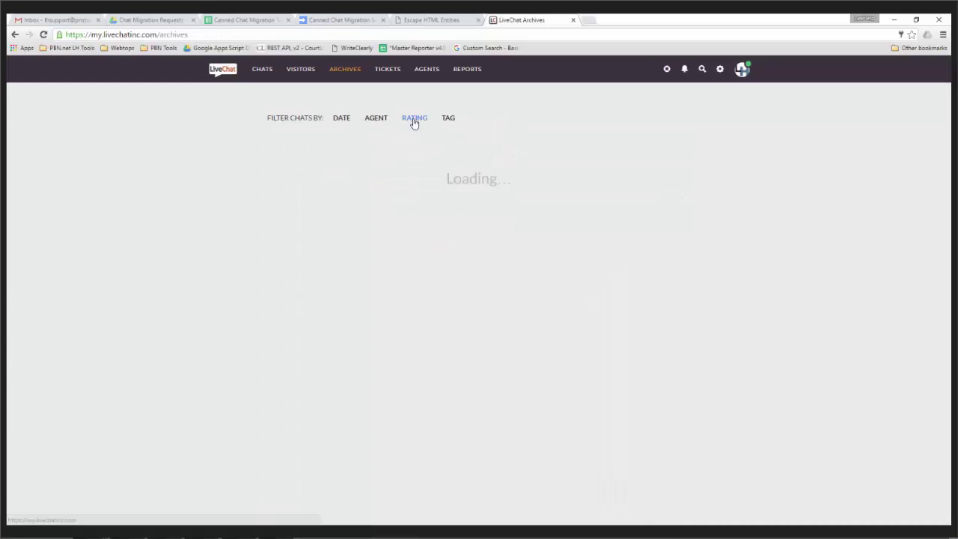
Filter the archived chats by an agent, then by the rating "Commented good", removing each filter again.
left_click(374, 120)
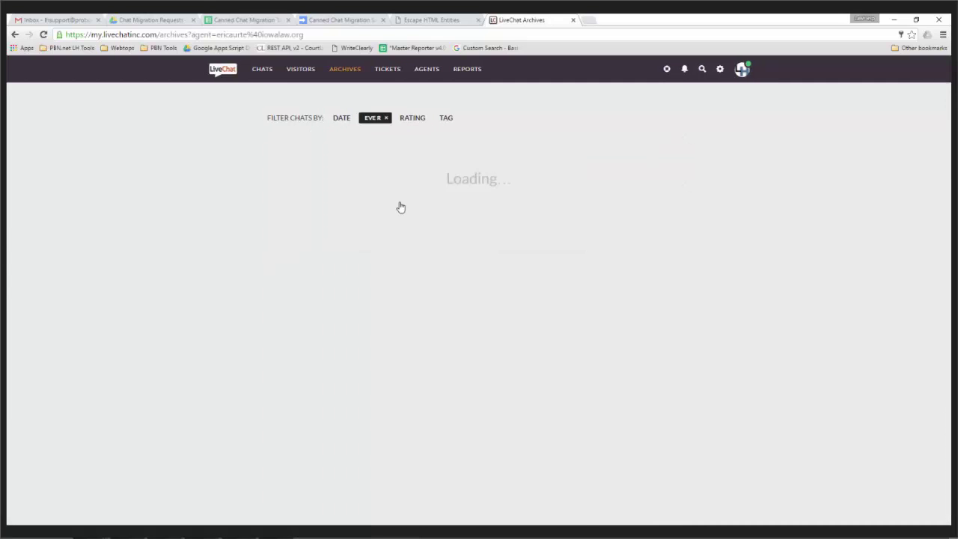
left_click(386, 118)
left_click(412, 123)
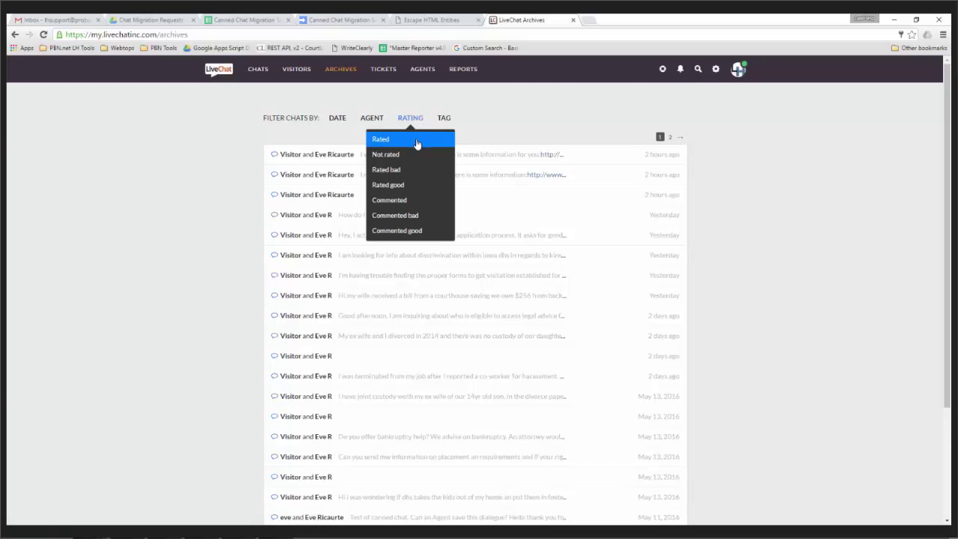
left_click(422, 231)
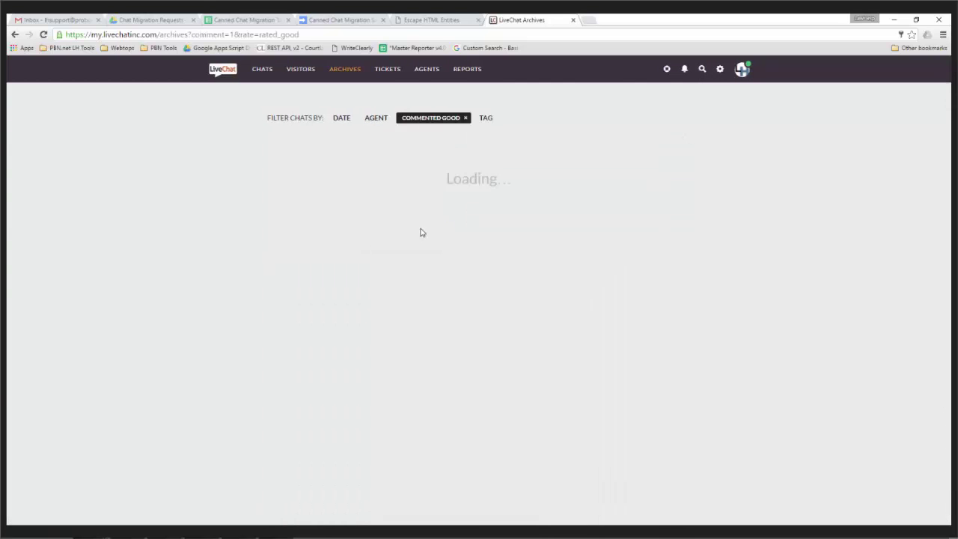
left_click(465, 121)
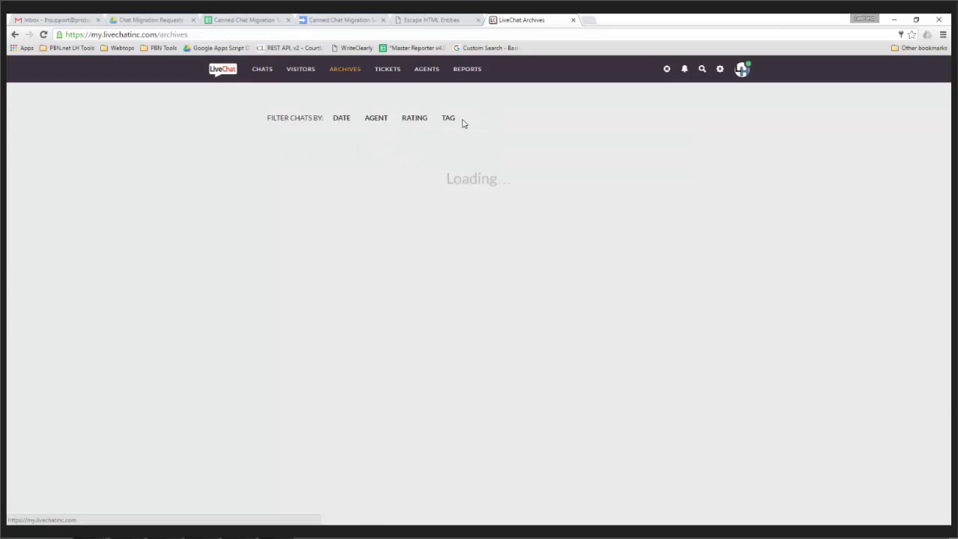
Filter the archived chats by the tag "bankruptcy" and remove the filter again.
left_click(445, 120)
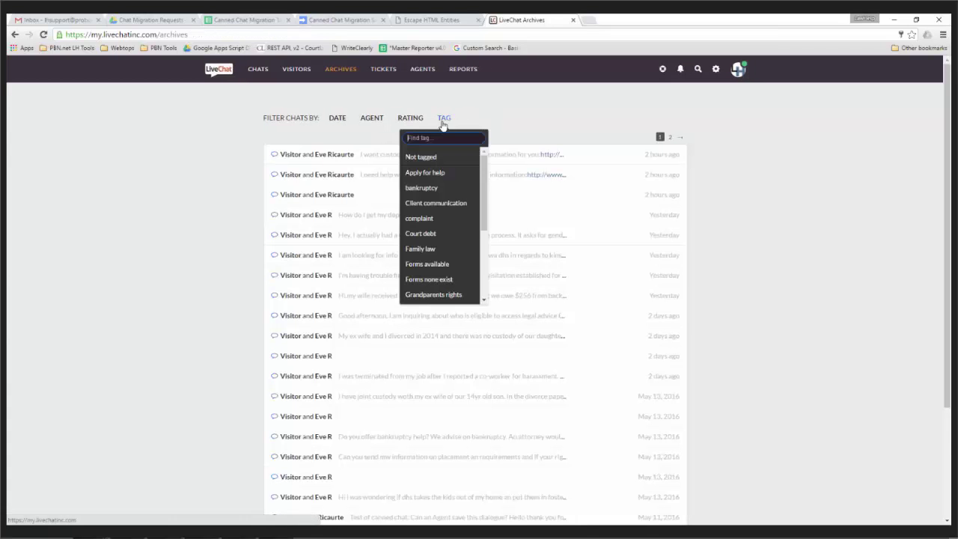
left_click(445, 188)
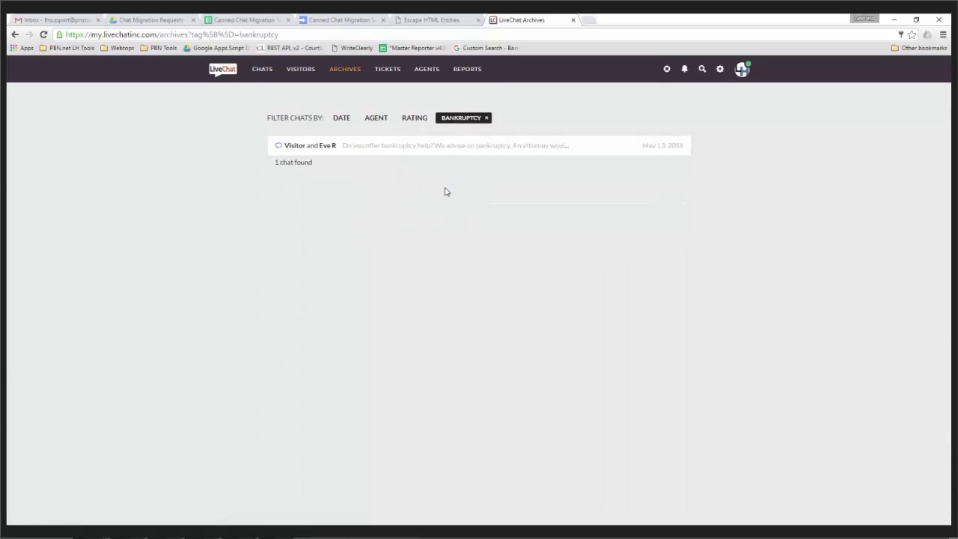
left_click(487, 120)
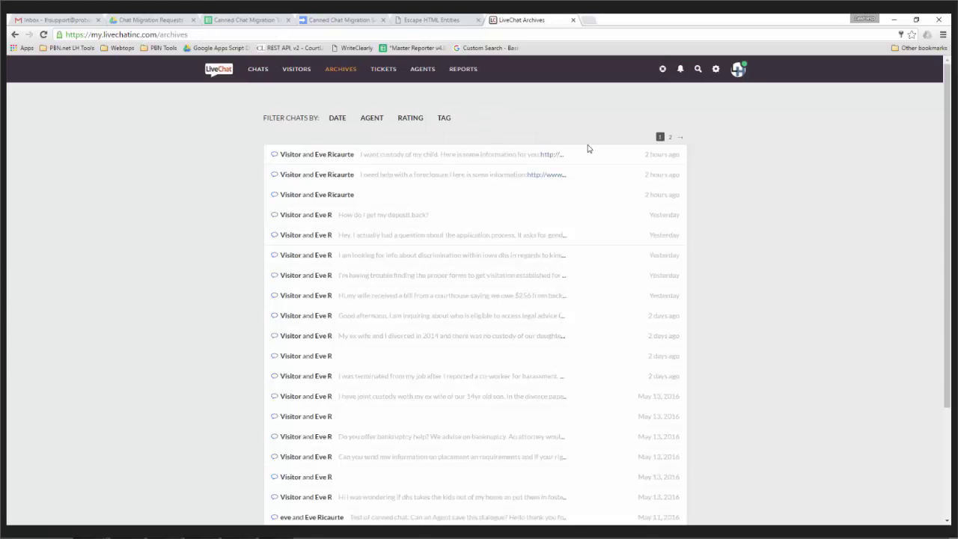
Open the most recent archived chat, about child custody, and review its transcript, available actions, start page and visitor location.
scroll(590, 160, "down", 2)
scroll(590, 159, "up", 2)
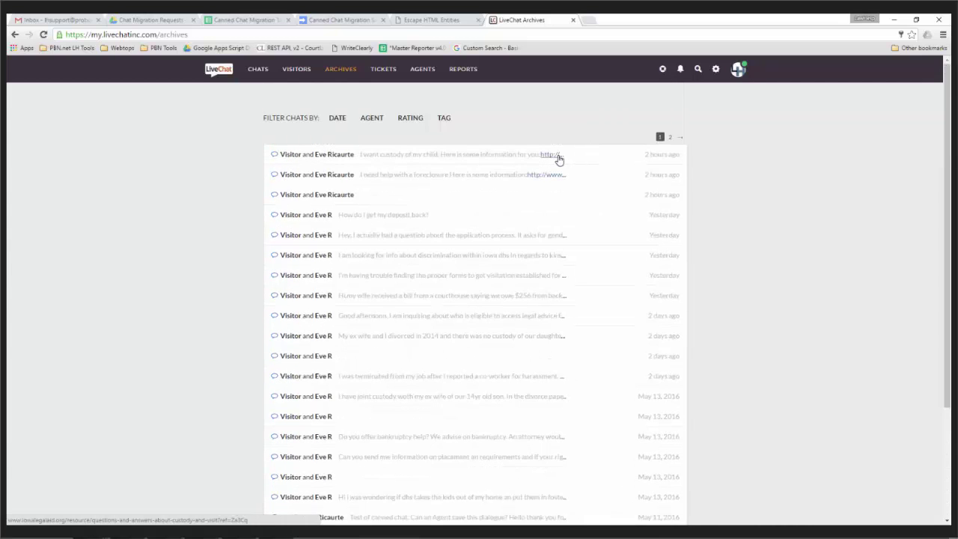
left_click(351, 160)
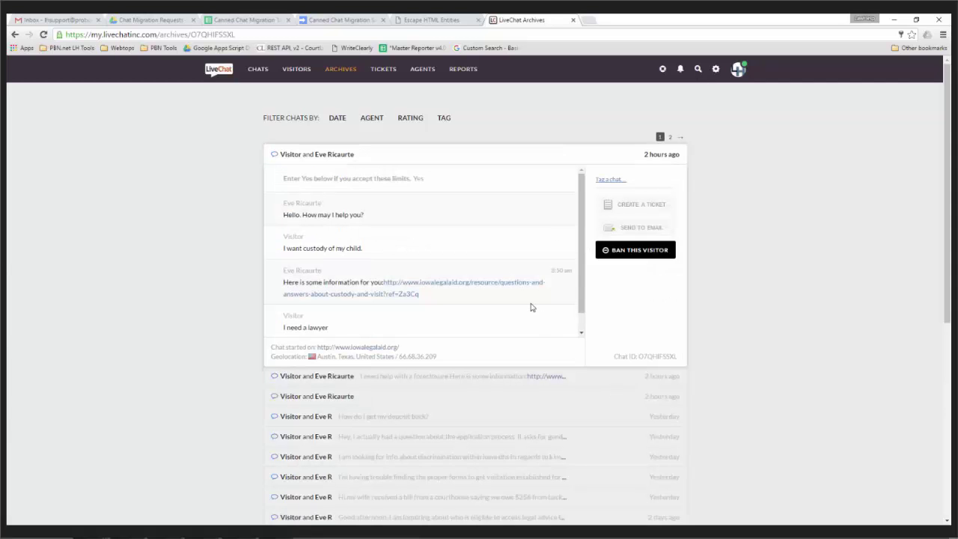
scroll(531, 307, "down", 1)
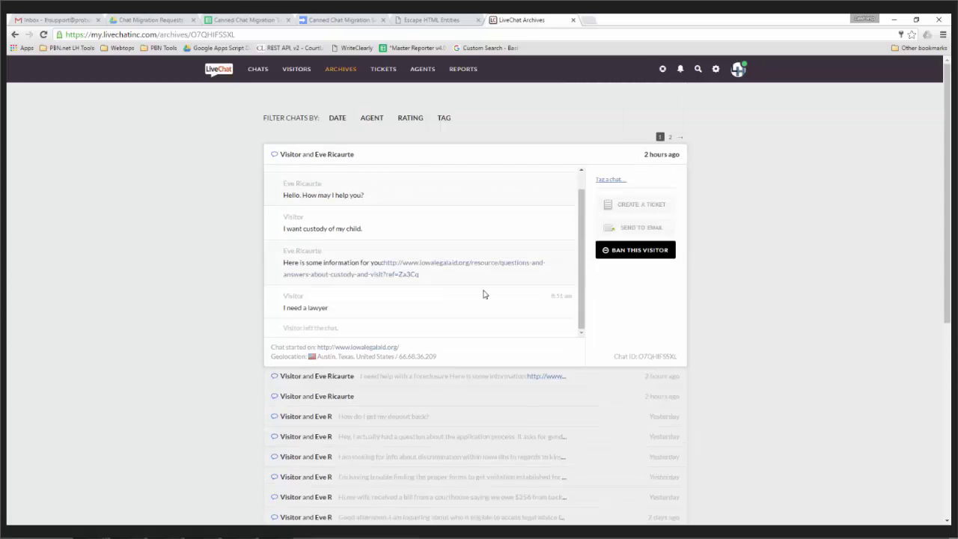
scroll(480, 293, "up", 1)
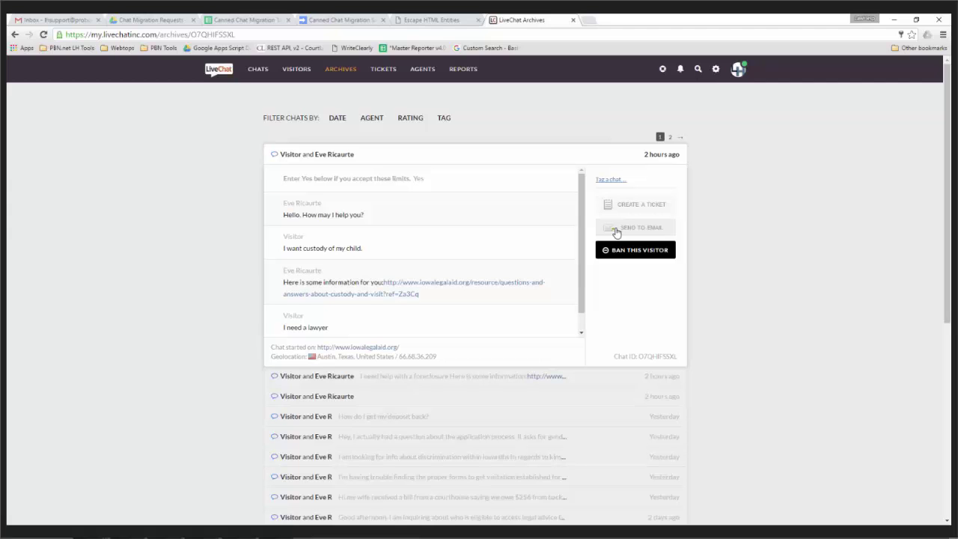
scroll(441, 248, "down", 1)
scroll(430, 241, "down", 2)
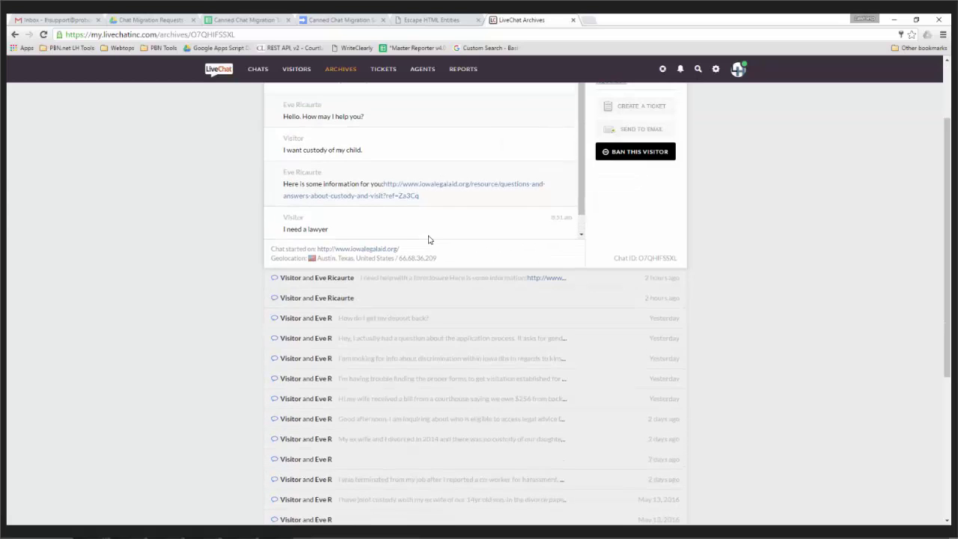
scroll(429, 240, "up", 2)
left_click_drag(375, 250, 345, 246)
Return to the ongoing chats, open the Seattle visitor's chat, and close the windows of the two chats transferred for inactivity.
left_click(262, 70)
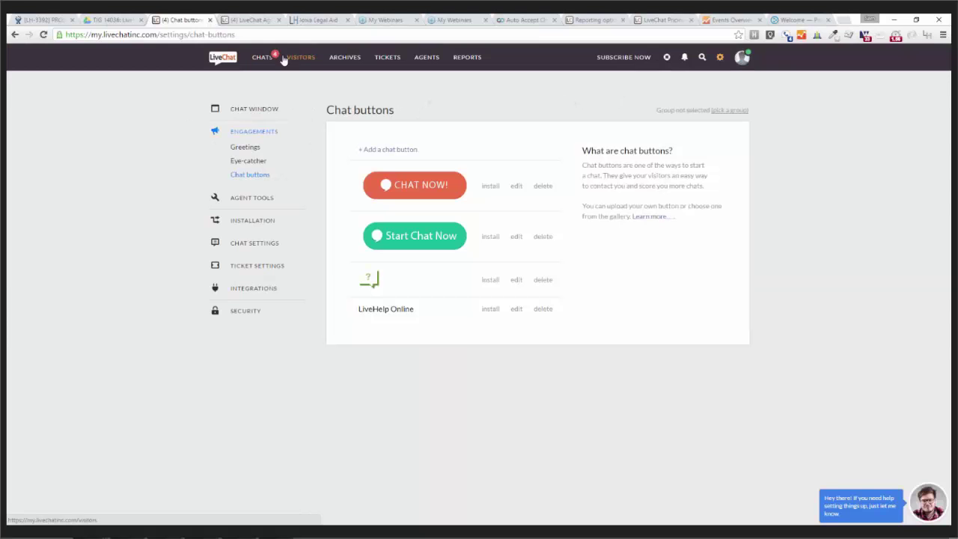
left_click(265, 58)
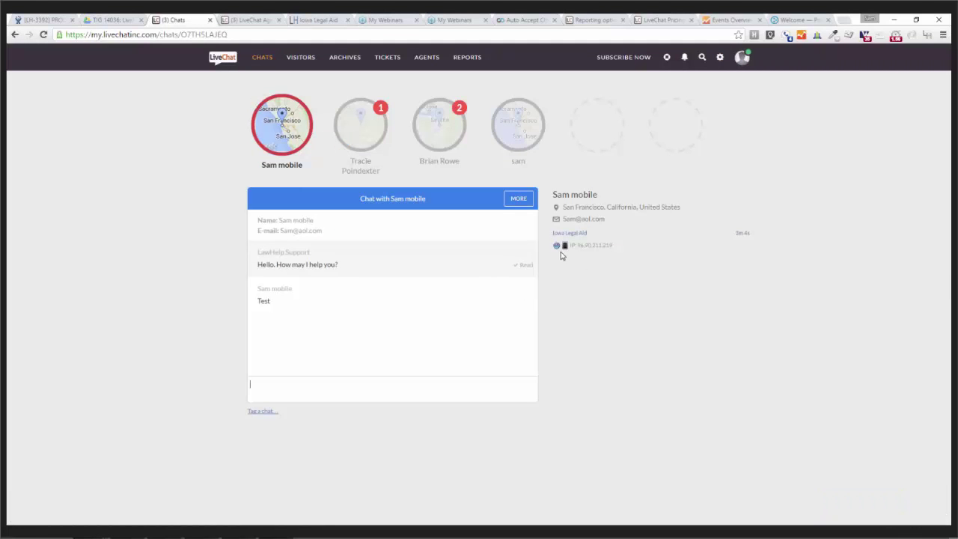
mouse_move(558, 248)
left_click(457, 135)
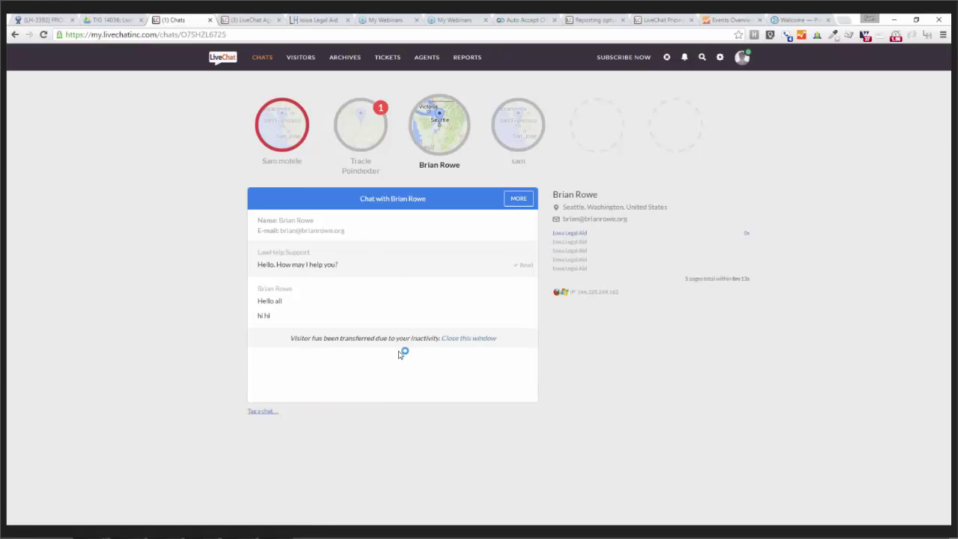
left_click(475, 343)
left_click(468, 328)
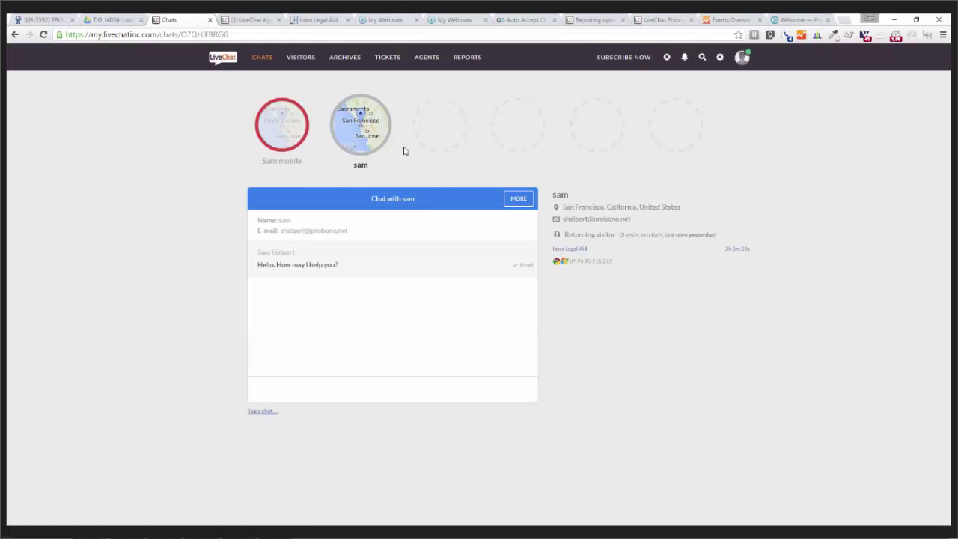
Check the mobile visitor's chat, then send a one-word message in the returning San Francisco visitor's chat.
left_click(276, 119)
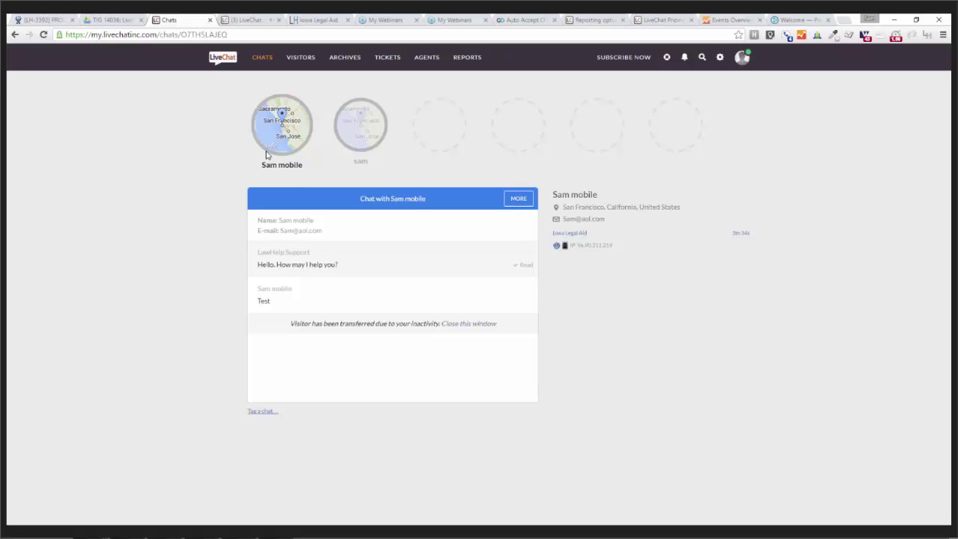
left_click(364, 128)
type("Terhesa")
key("Return")
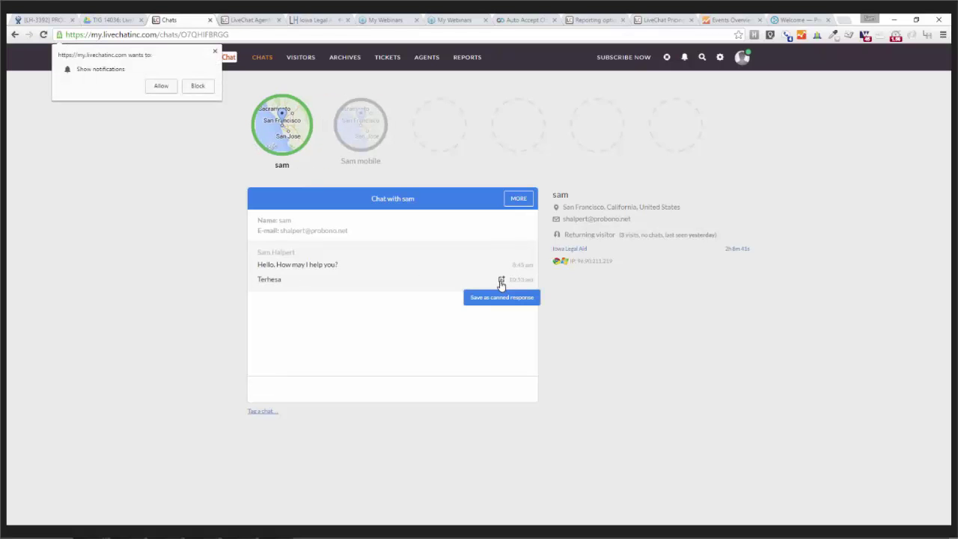
Show the form for saving the sent message as a canned response, allow site notifications, and close the form without saving.
left_click(502, 286)
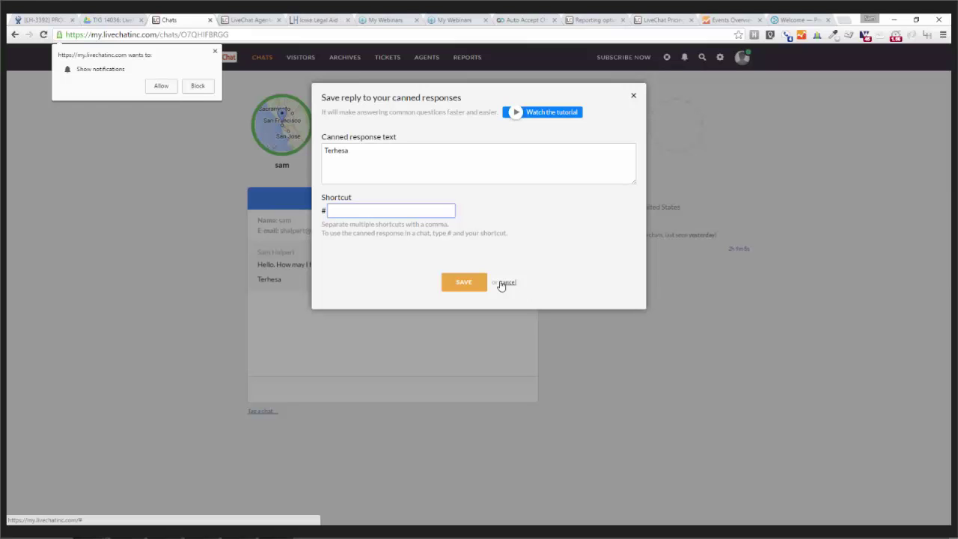
left_click(160, 86)
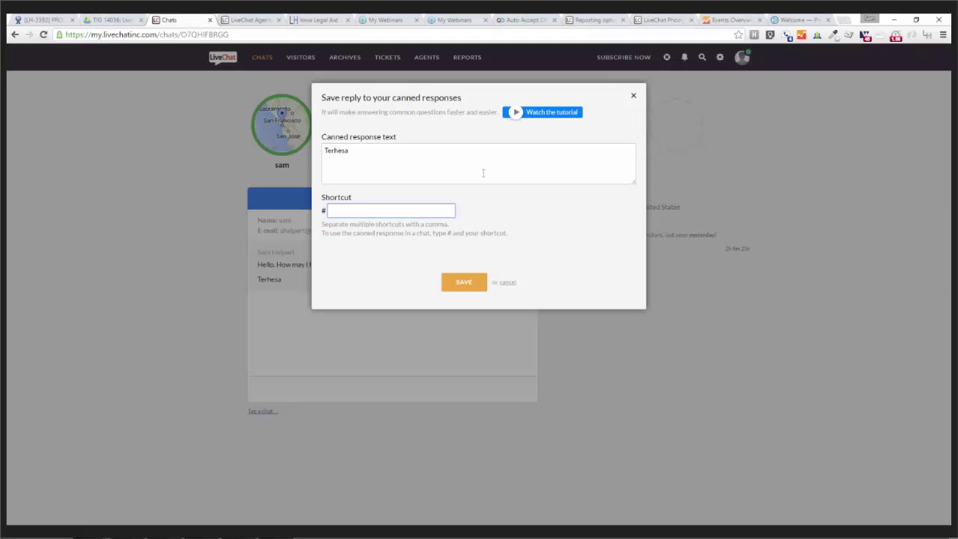
left_click(634, 97)
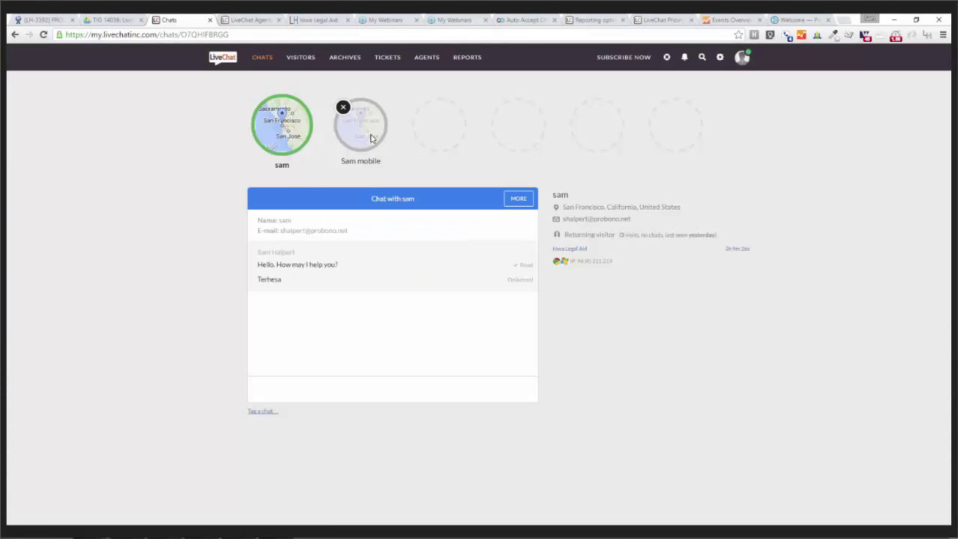
Open the mobile visitor's chat and highlight the notice about the visitor being transferred due to inactivity.
left_click(372, 142)
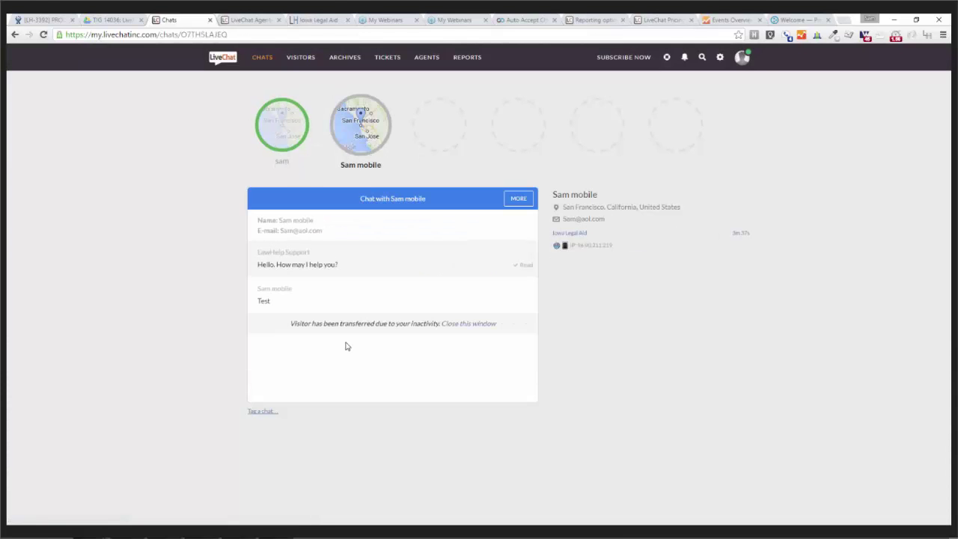
triple_click(500, 324)
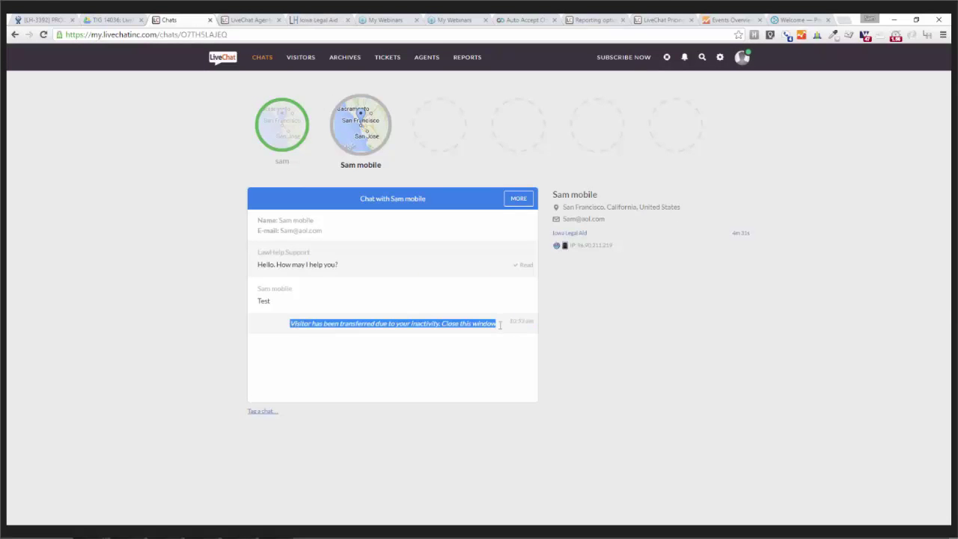
left_click(270, 352)
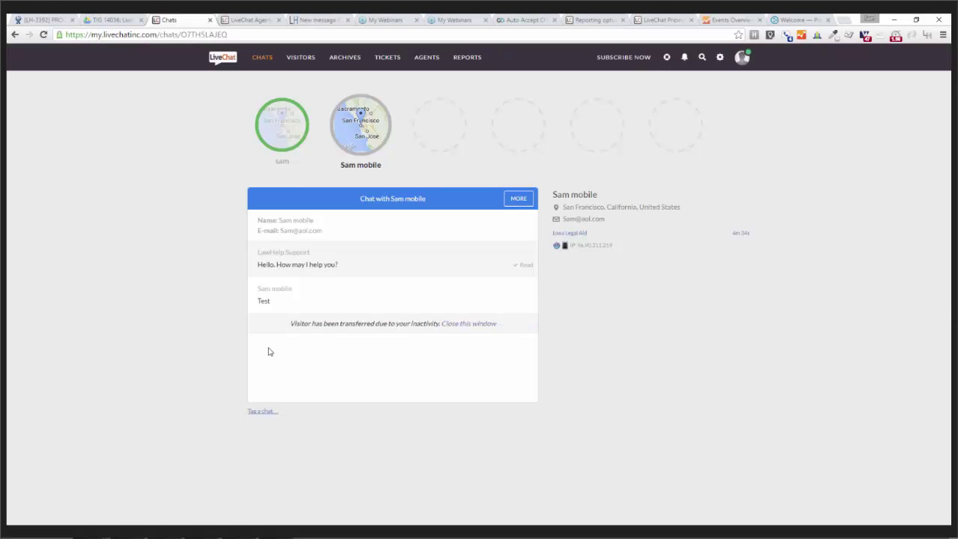
left_click_drag(332, 385, 342, 388)
left_click(348, 387)
Close the Microsoft Outlook window running in the background.
mouse_move(263, 149)
key("super")
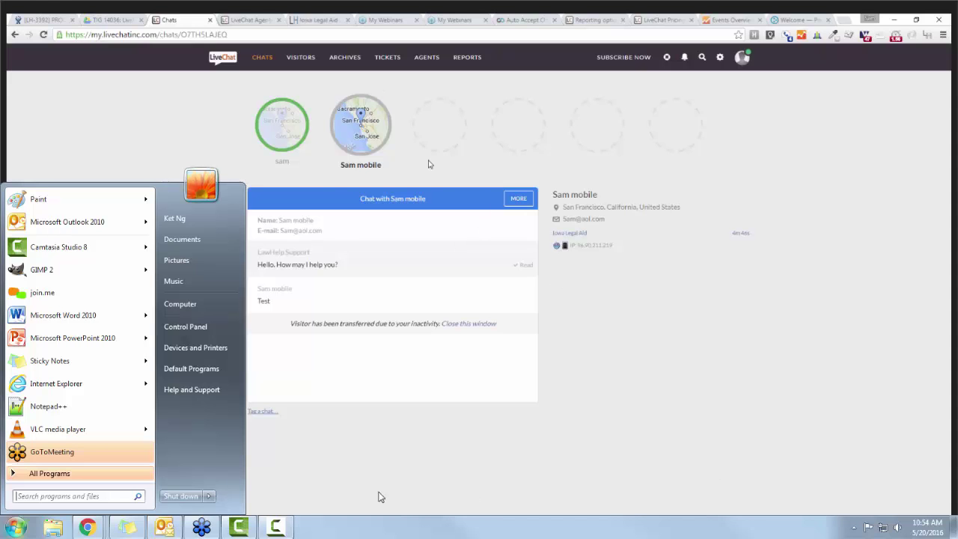
right_click(164, 528)
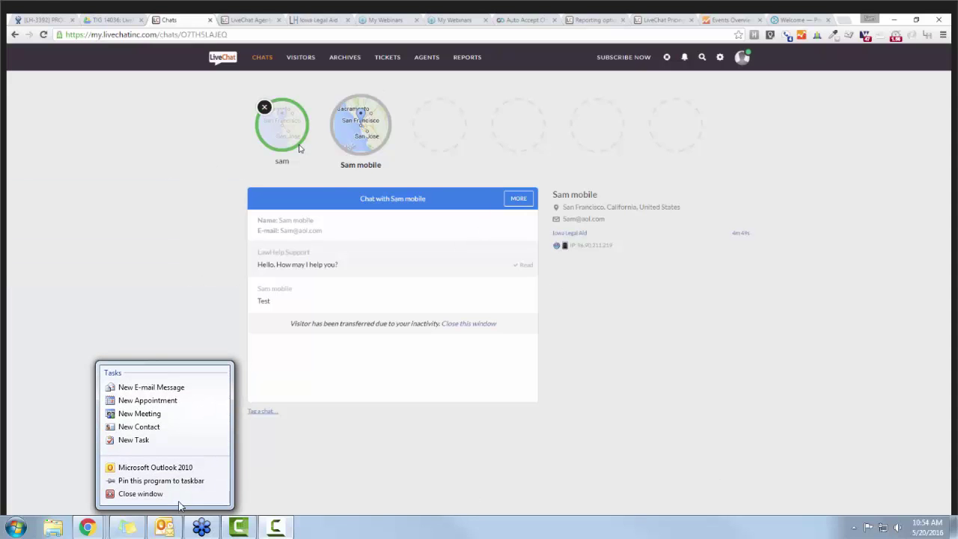
left_click(180, 497)
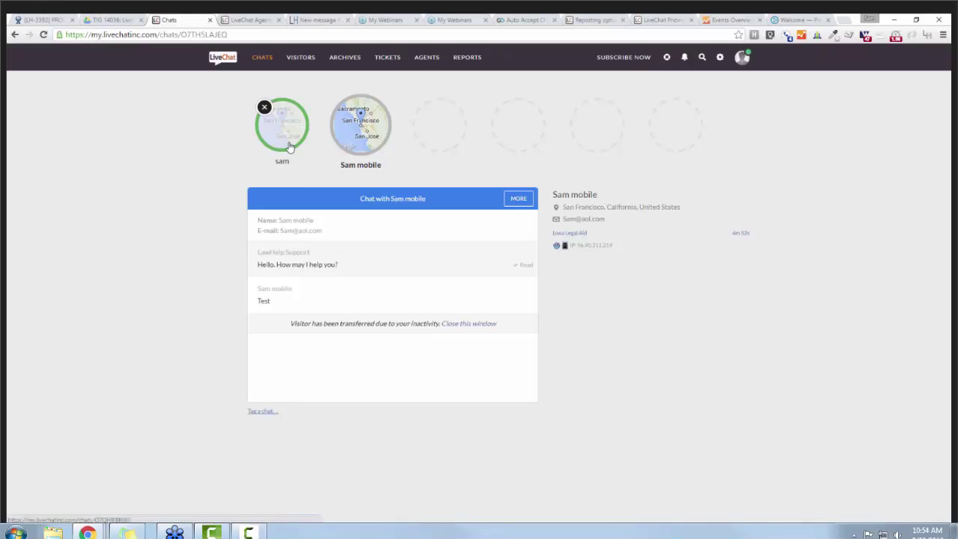
In the Seattle visitor's chat, show the canned-response form for the reply about limiting the number of chats, and cancel it.
left_click(291, 147)
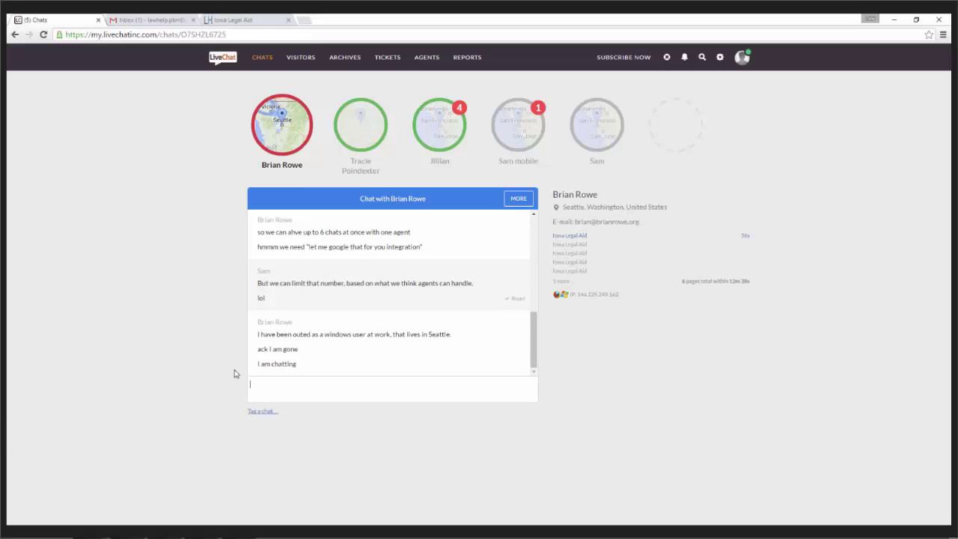
left_click(282, 392)
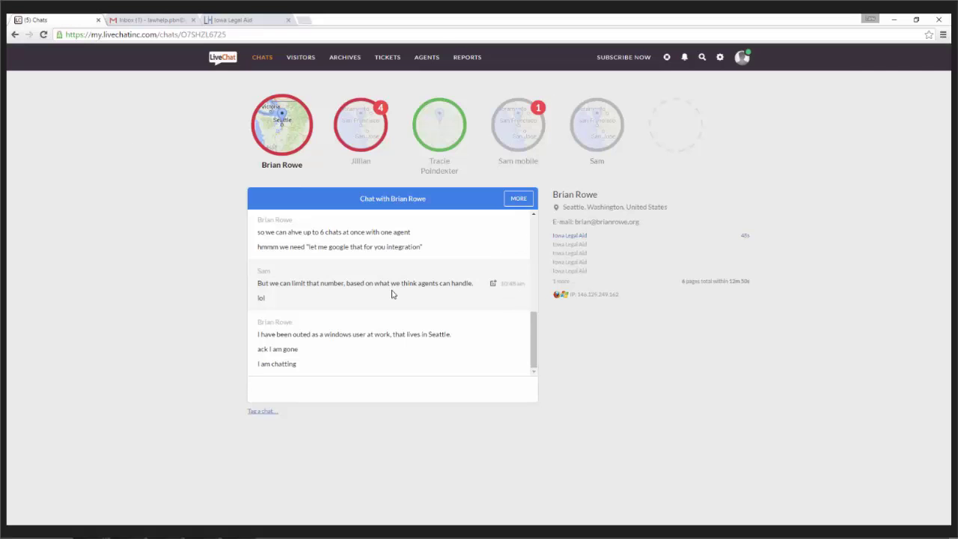
left_click(493, 271)
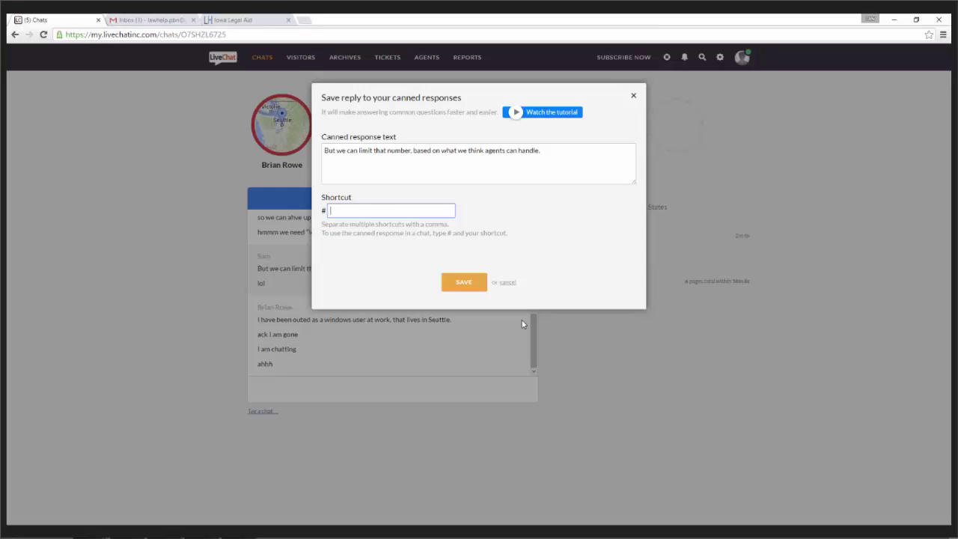
left_click(508, 287)
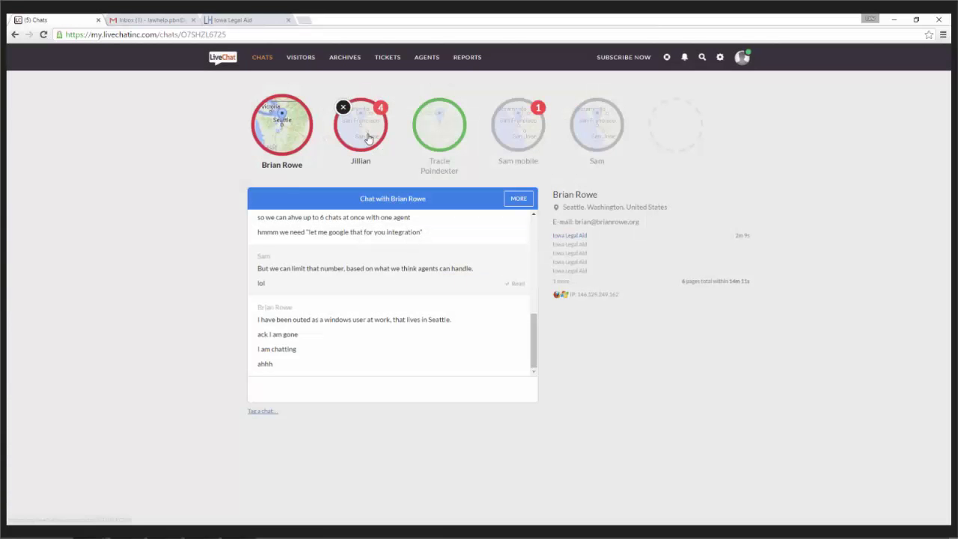
Open the San Francisco visitor's waiting chat and send the reply "sure thing :D".
left_click(367, 141)
type("sure thig")
key("BackSpace")
type("ng :D")
key("Return")
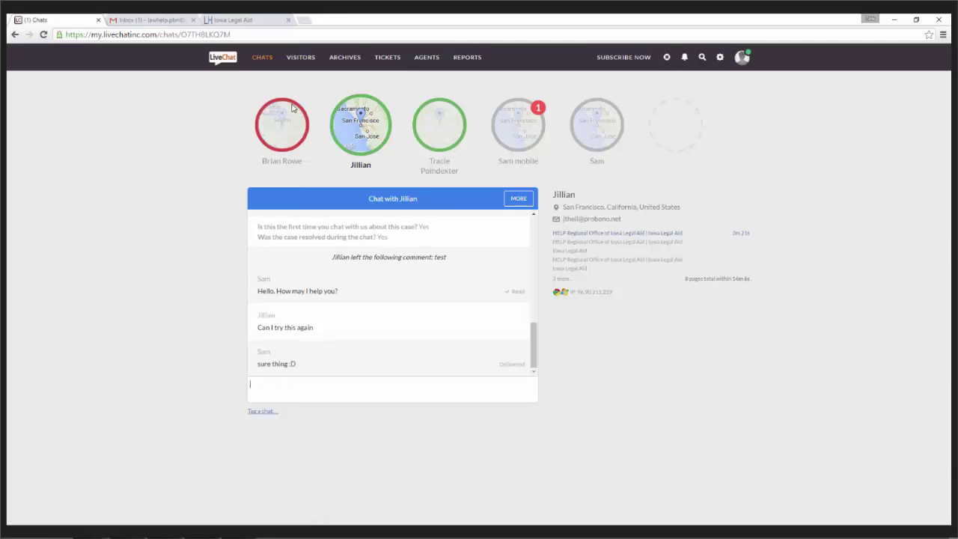
Open the tickets section, step through the introductory tutorial up to spam tickets, and close it.
left_click(388, 59)
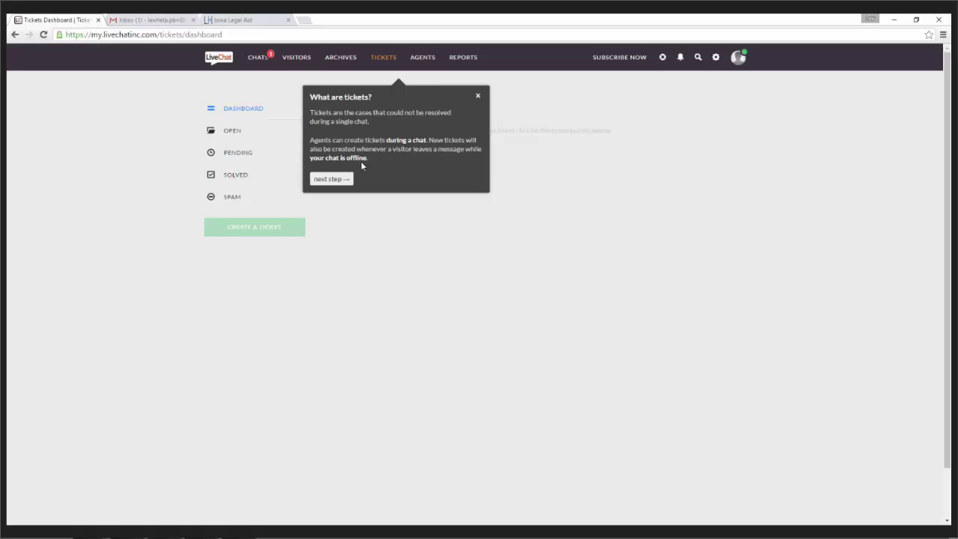
left_click(338, 180)
left_click(337, 184)
left_click(338, 196)
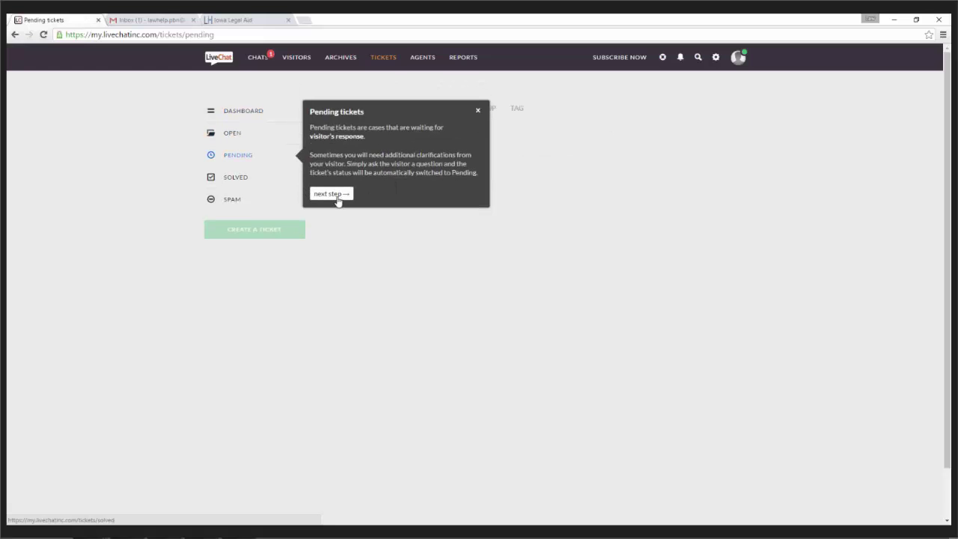
left_click(337, 197)
left_click(339, 197)
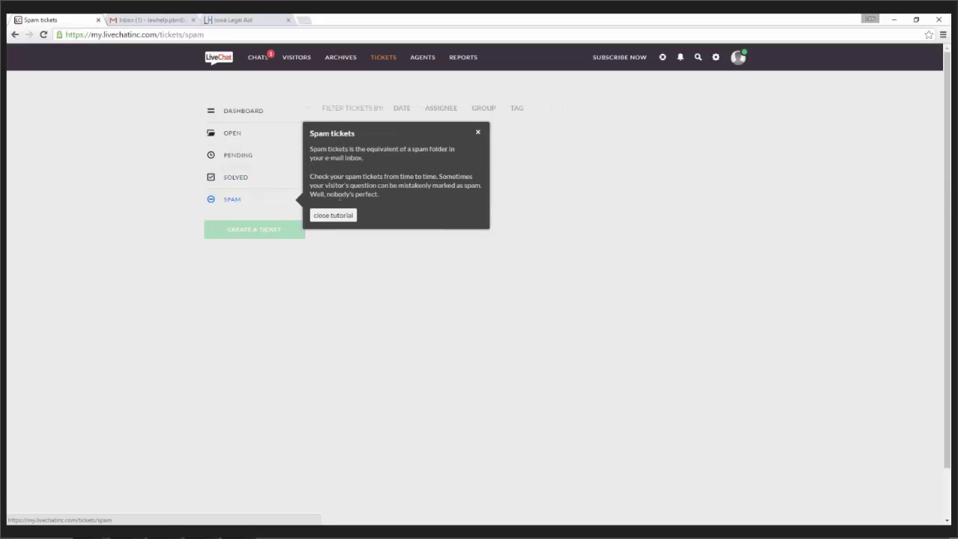
left_click(333, 215)
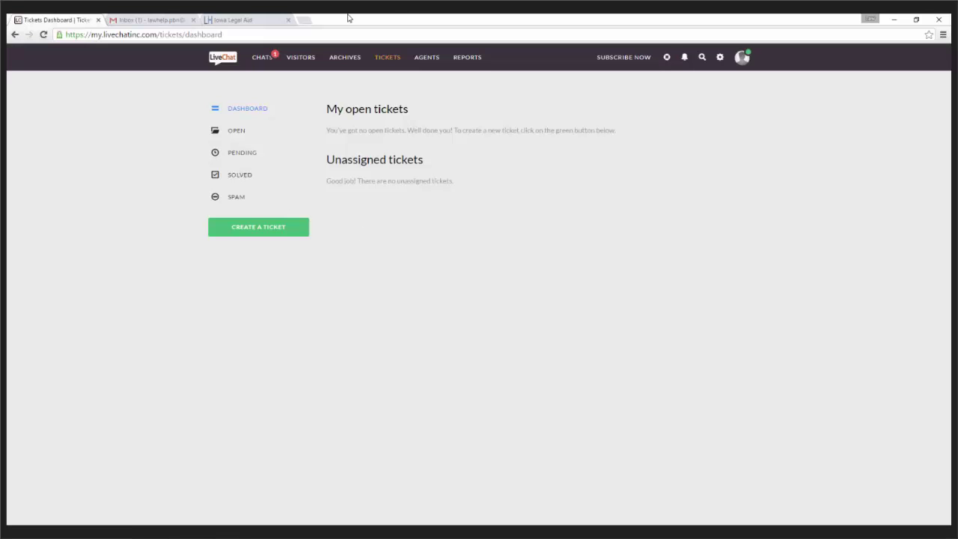
Create a ticket from the San Francisco visitor's chat, with a subject stating that the visitor needs help.
left_click(262, 58)
left_click(518, 198)
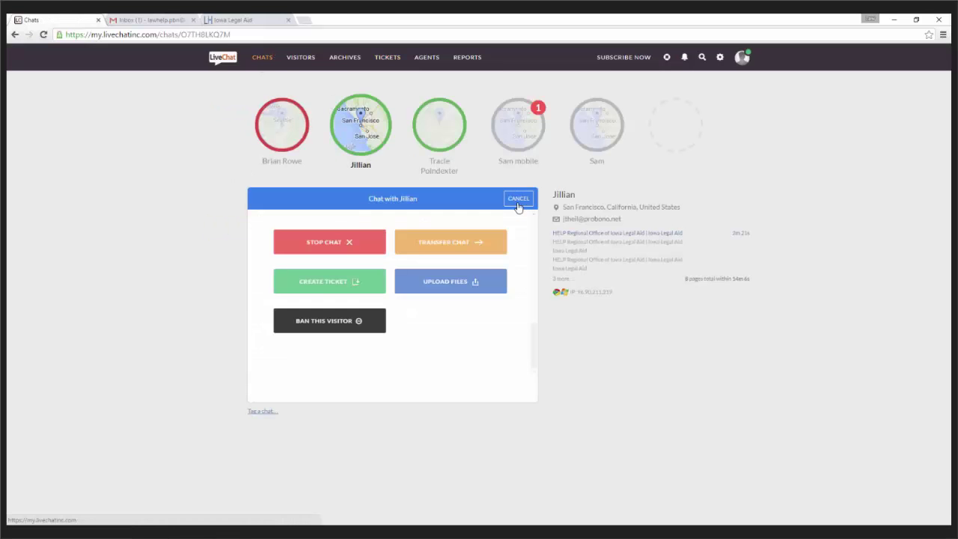
left_click(323, 284)
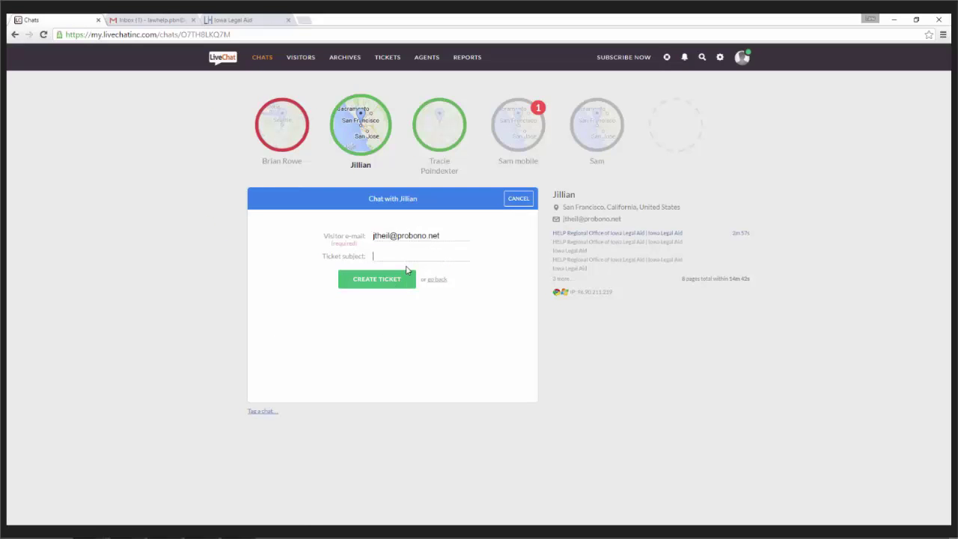
type("Jillian needs help!")
left_click(368, 284)
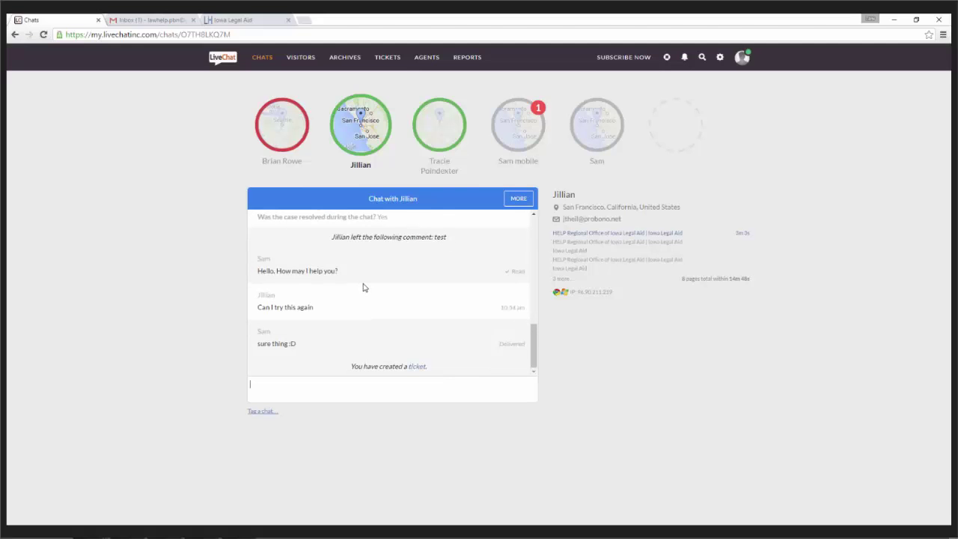
Open the unassigned ticket created from the chat and show its transcript and reply field.
left_click(387, 57)
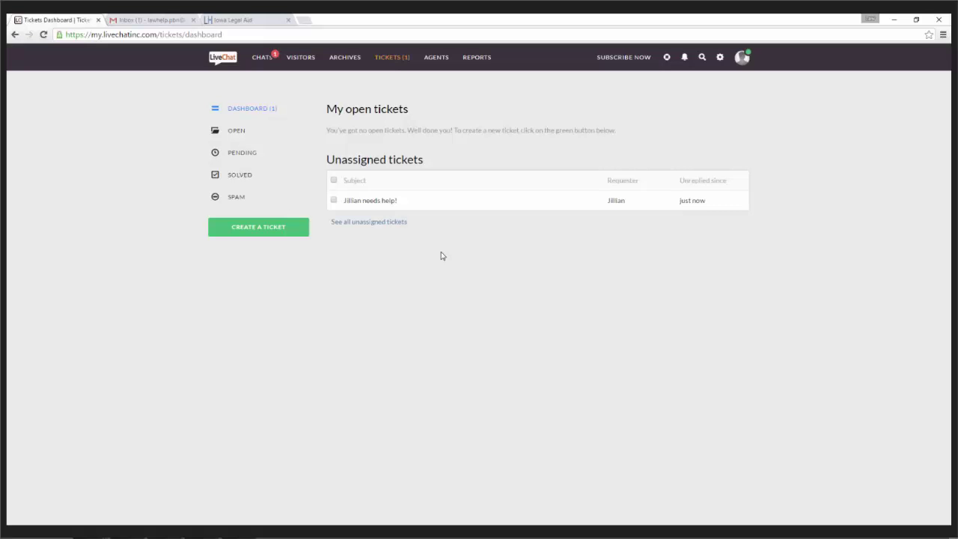
left_click(377, 203)
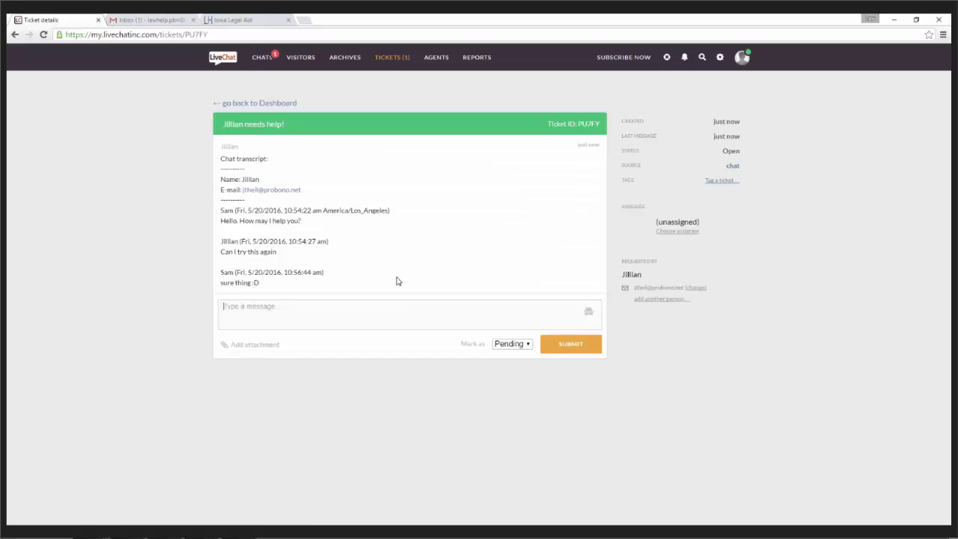
left_click(391, 310)
Return to the tickets dashboard, show the blank form for creating a ticket, and cancel it.
left_click(222, 100)
left_click(285, 234)
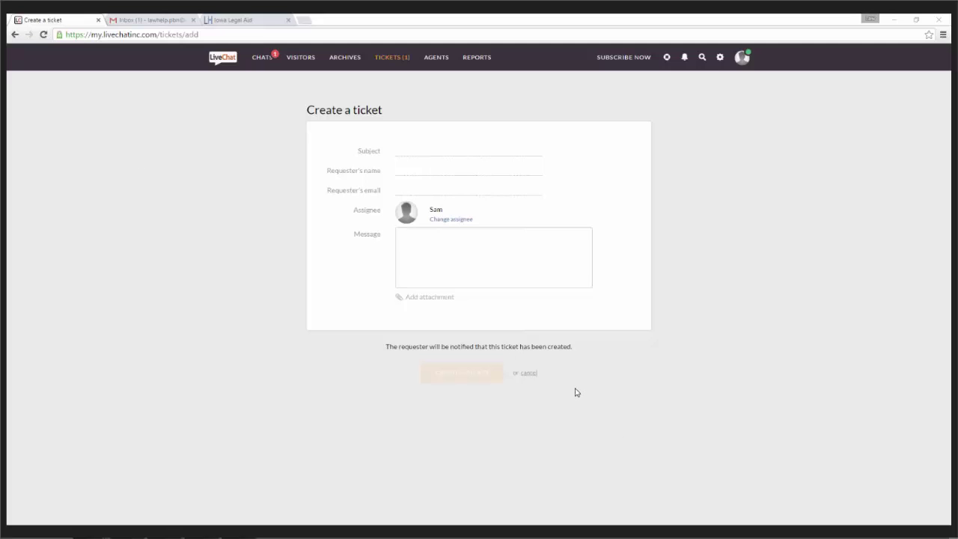
left_click(530, 373)
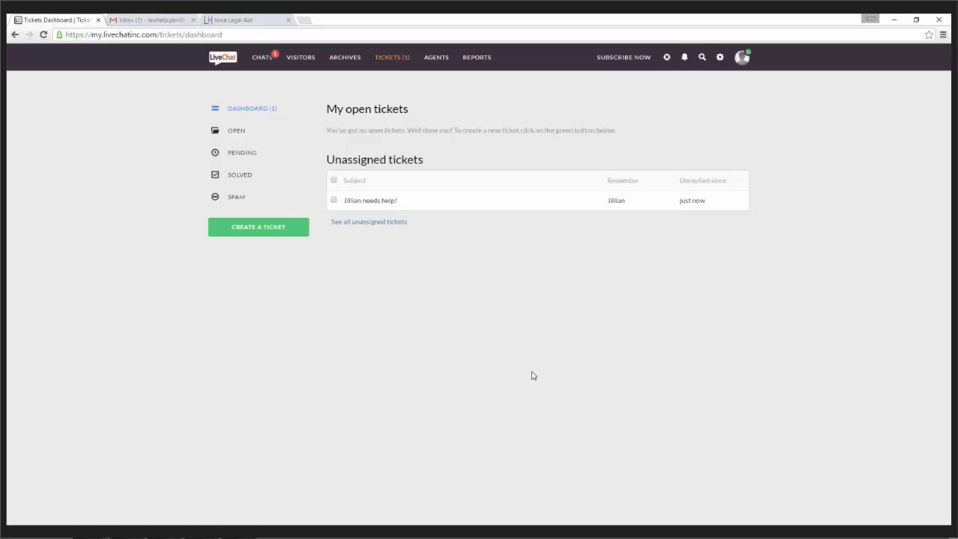
Reopen the unassigned ticket, show the available ticket tags, and close the list without choosing one.
left_click(382, 201)
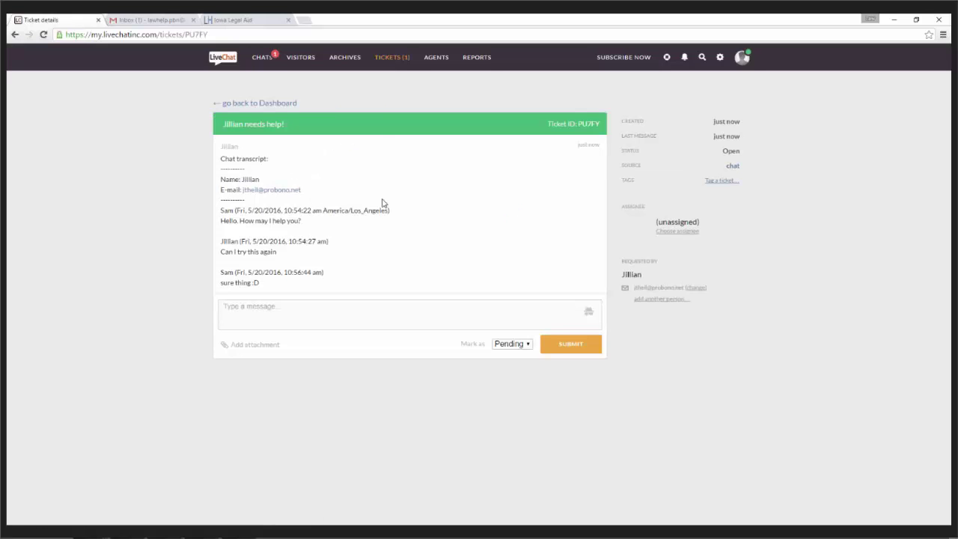
left_click(720, 181)
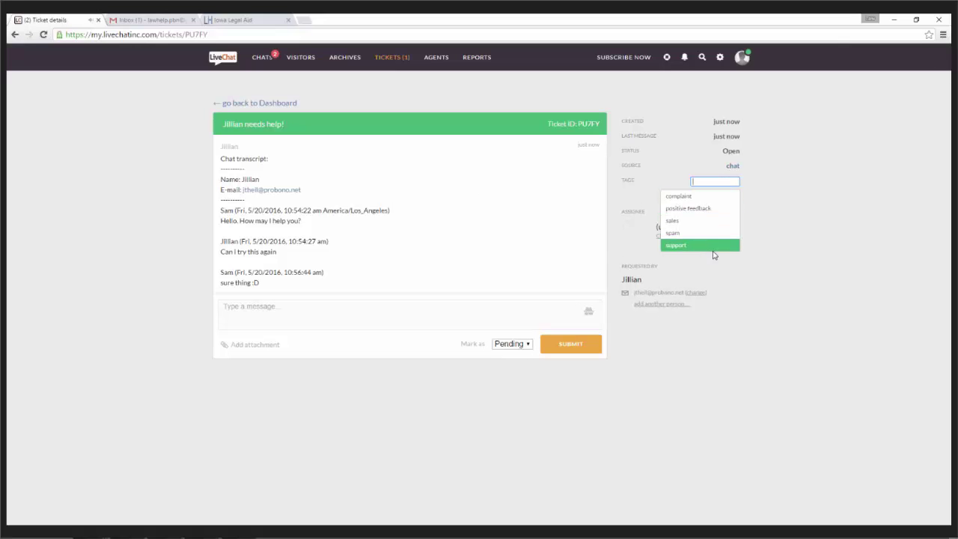
left_click(803, 211)
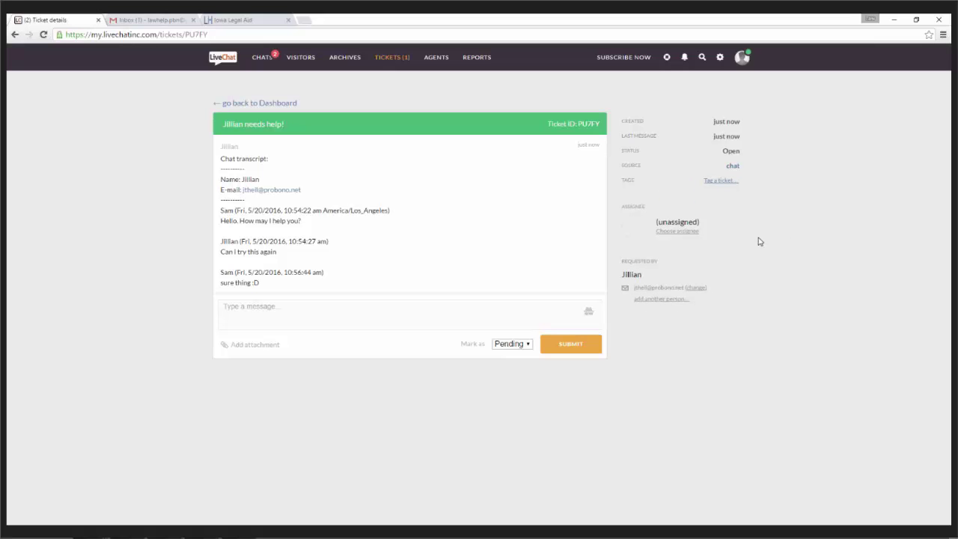
Open the Seattle visitor's chat and answer the tagging comment with "super useful".
left_click(257, 58)
left_click(296, 137)
left_click(335, 382)
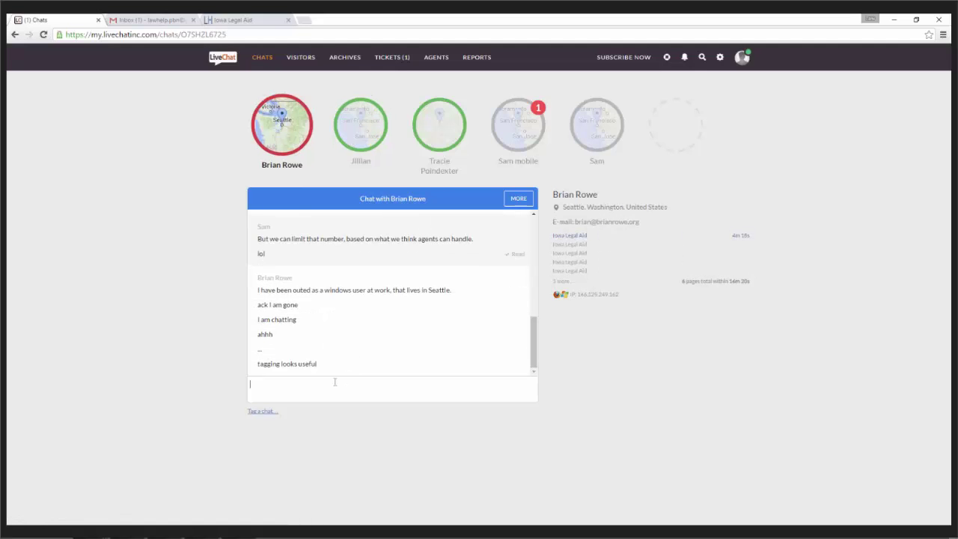
type("super useful")
key("Return")
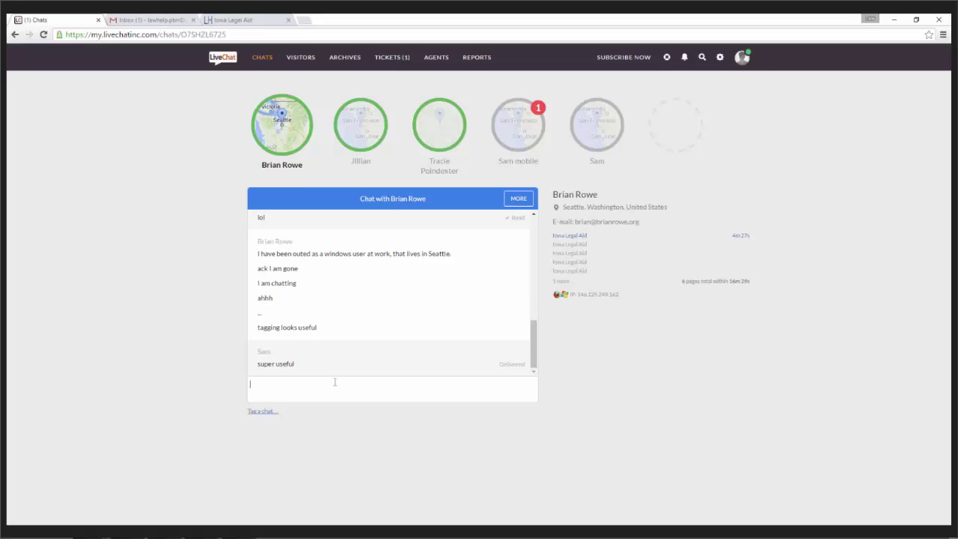
Show the last-7-days report summary and dashboard in the trial account, and switch to the LawHelp Support account's total chats report.
left_click(478, 66)
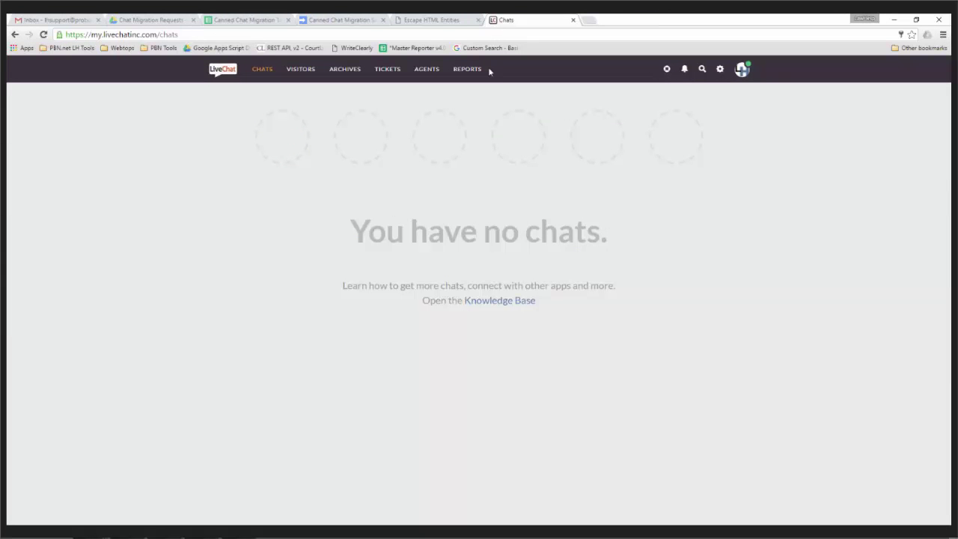
left_click(488, 69)
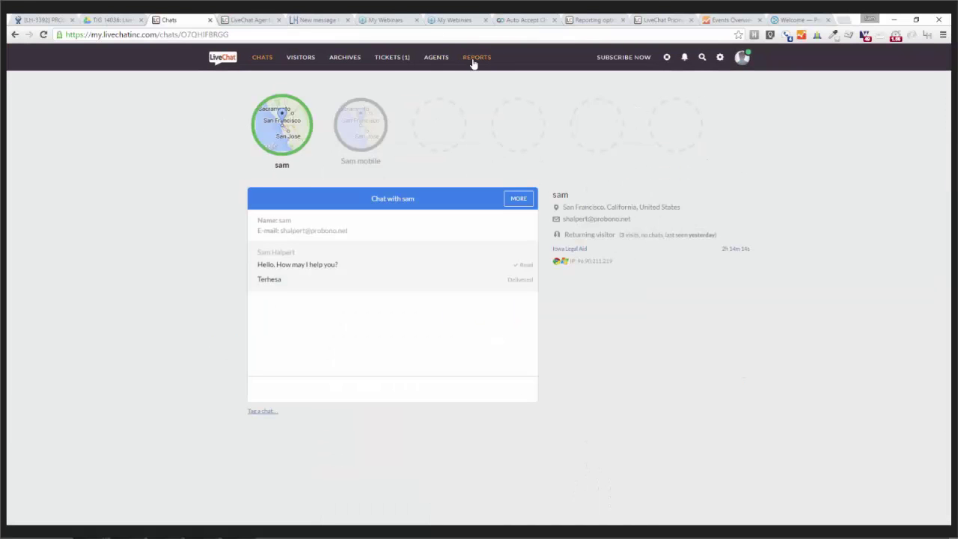
left_click(473, 60)
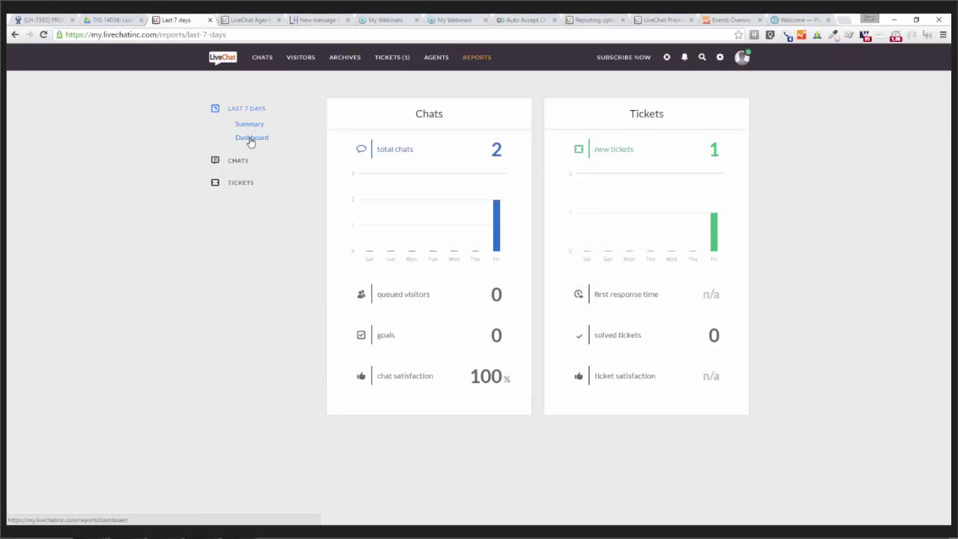
left_click(251, 139)
left_click(250, 126)
left_click(899, 18)
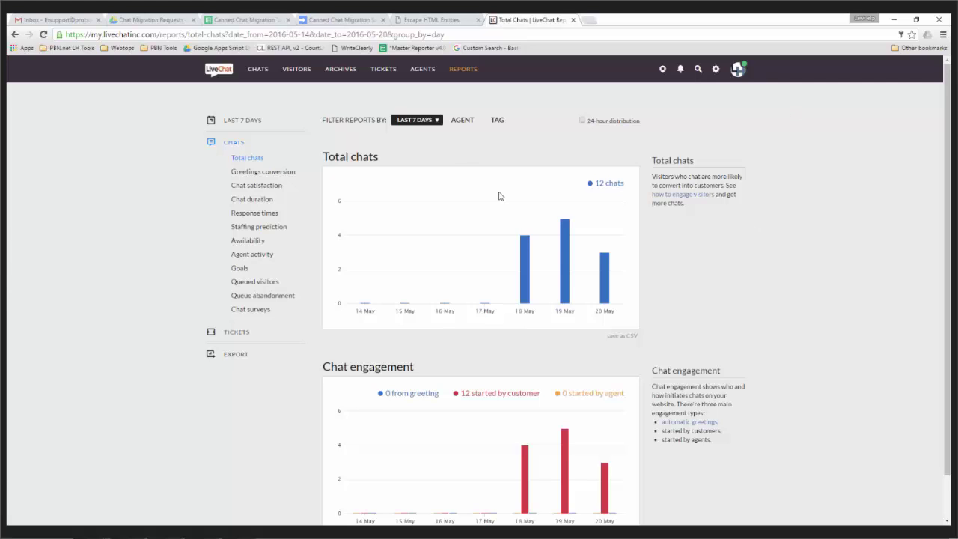
Filter the total chats report by the second listed agent, and clear that filter.
left_click(460, 122)
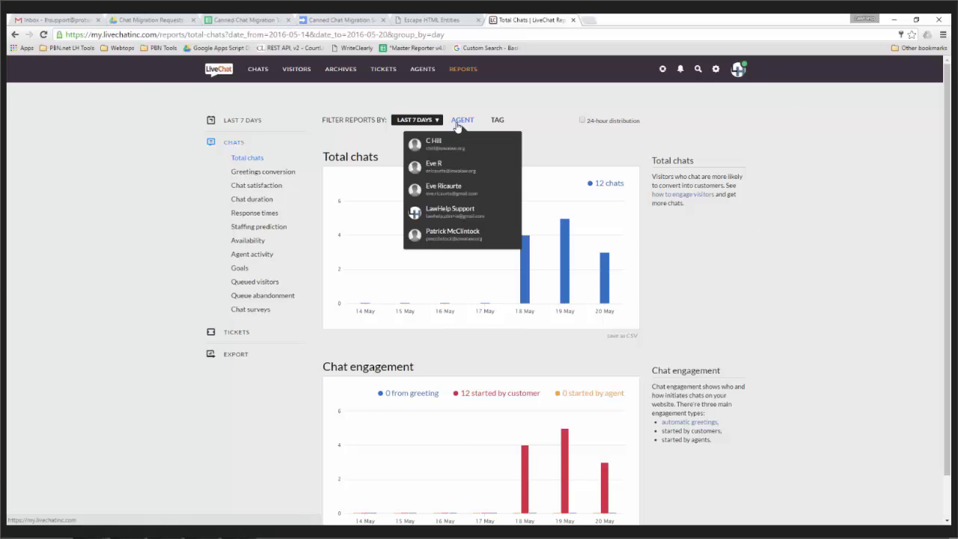
left_click(450, 168)
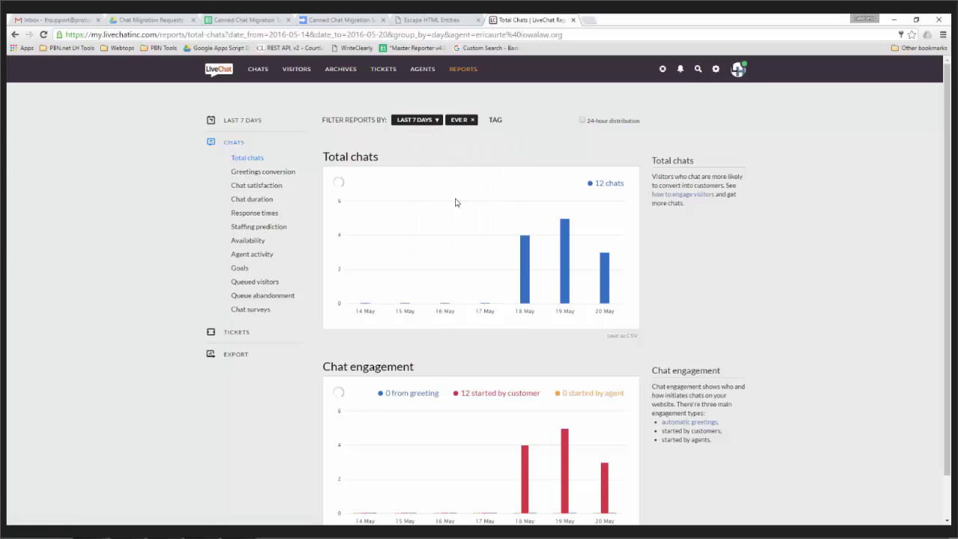
left_click(472, 120)
Filter the total chats report by the tag Grandparents rights, replace it with bankruptcy, and clear the tag filter.
left_click(498, 121)
scroll(520, 229, "down", 3)
scroll(522, 231, "up", 1)
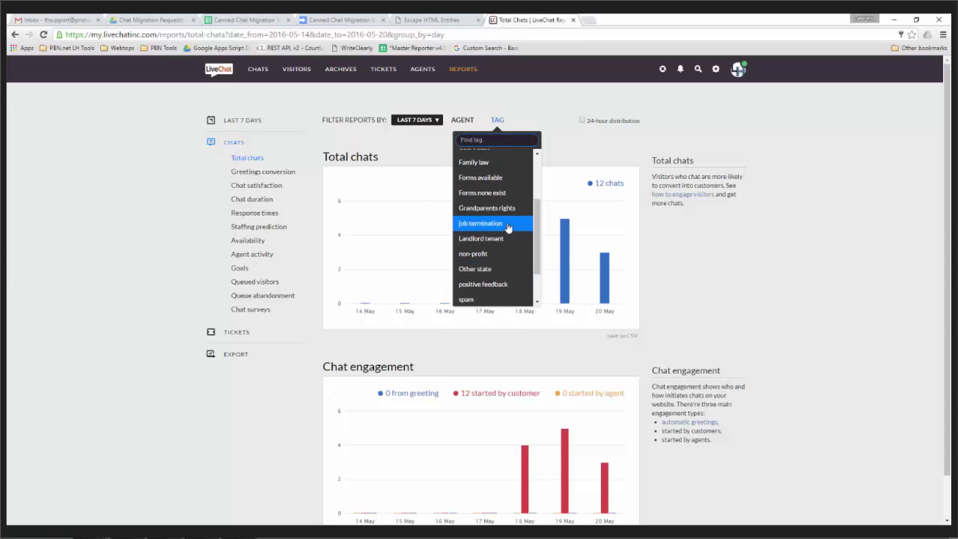
left_click(511, 211)
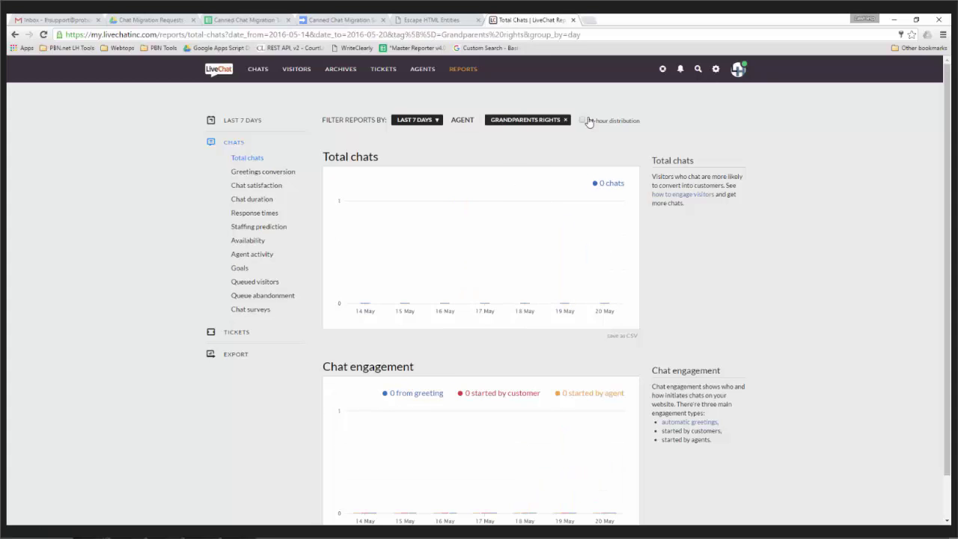
left_click(566, 120)
left_click(499, 122)
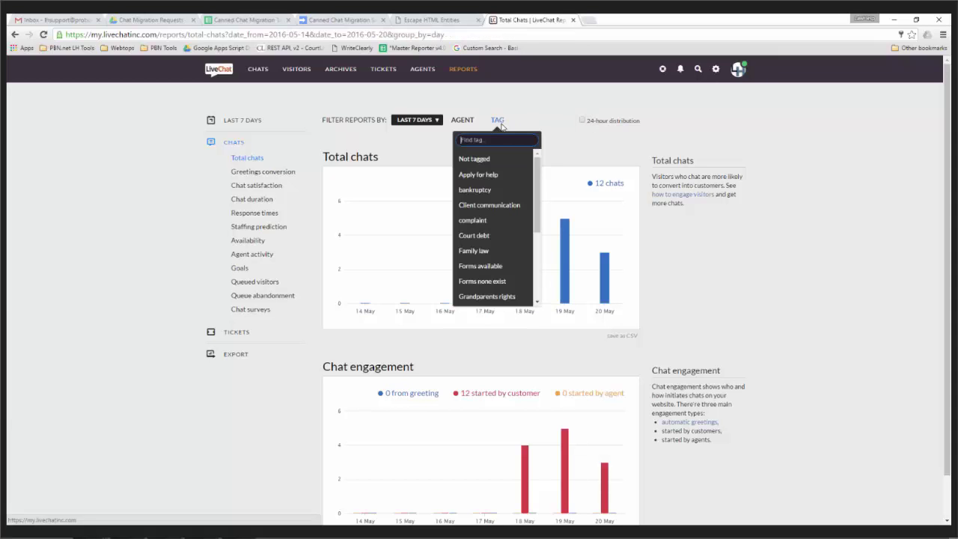
left_click(508, 188)
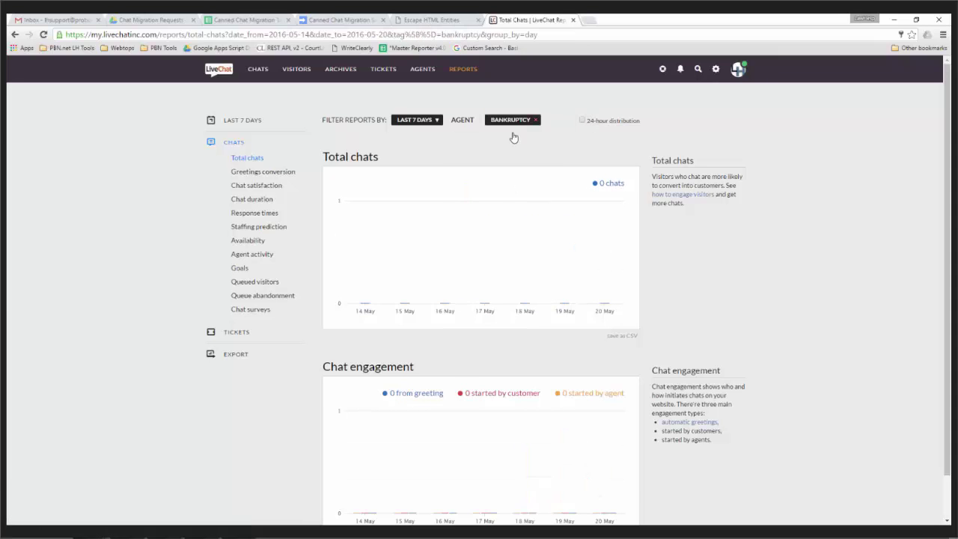
left_click(535, 120)
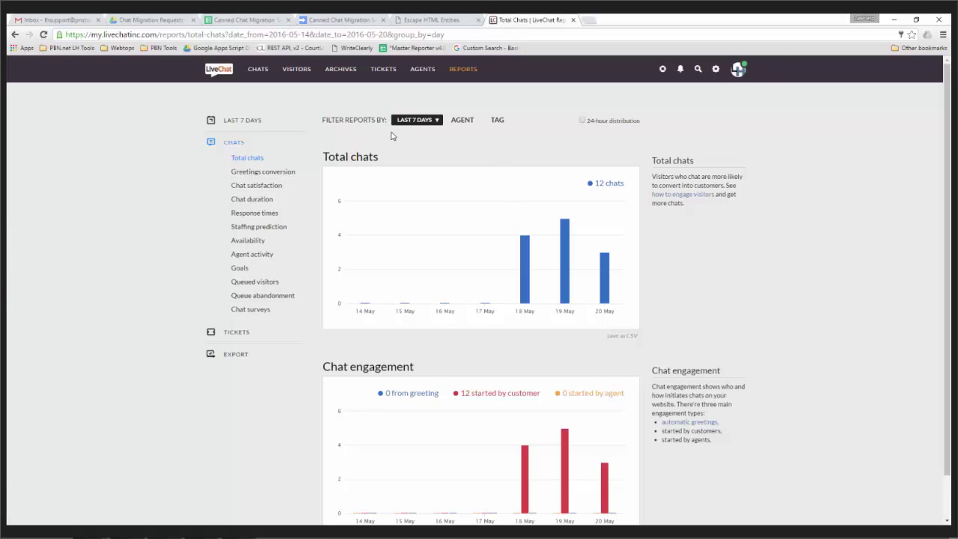
Save the last-7-days total chats report as CSV and open the page for exporting data reports.
left_click(620, 338)
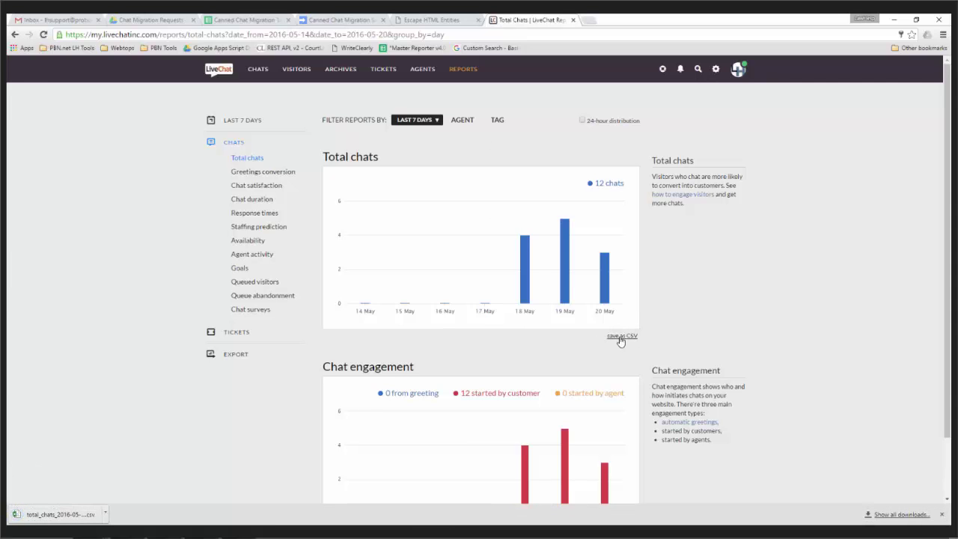
left_click(620, 338)
left_click(226, 358)
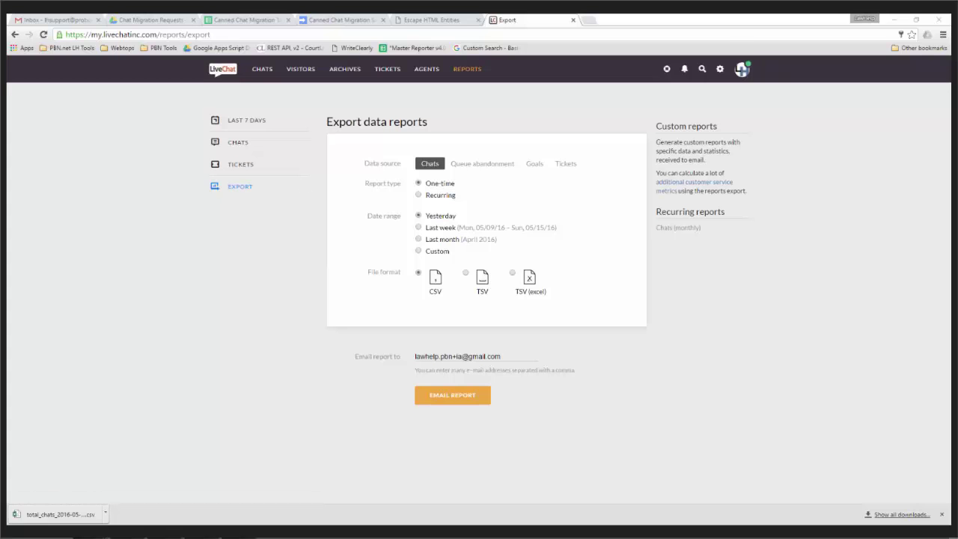
Switch to the Migration Webinar presentation in PowerPoint and show slide 54 comparing the LiveChat pricing plans.
key("alt+Tab")
scroll(72, 303, "down", 10)
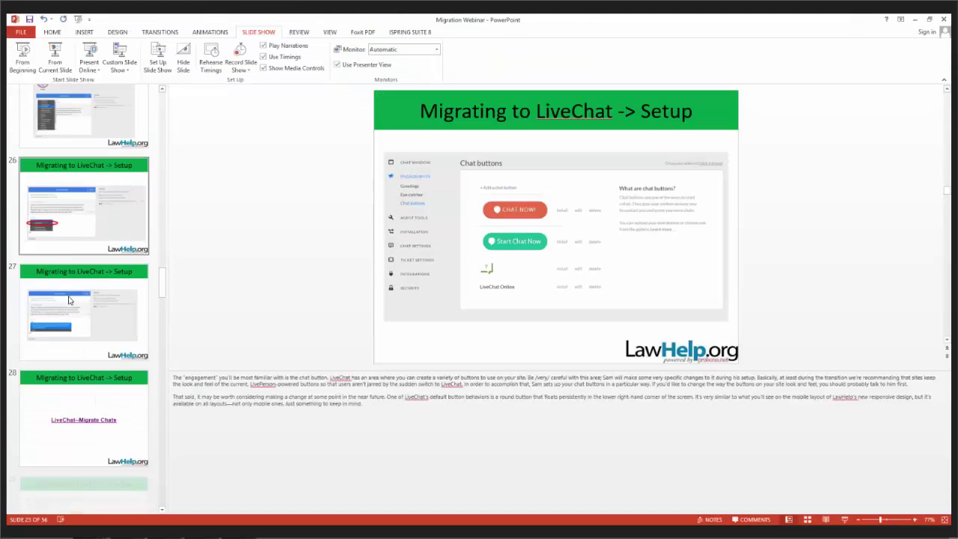
scroll(73, 302, "down", 20)
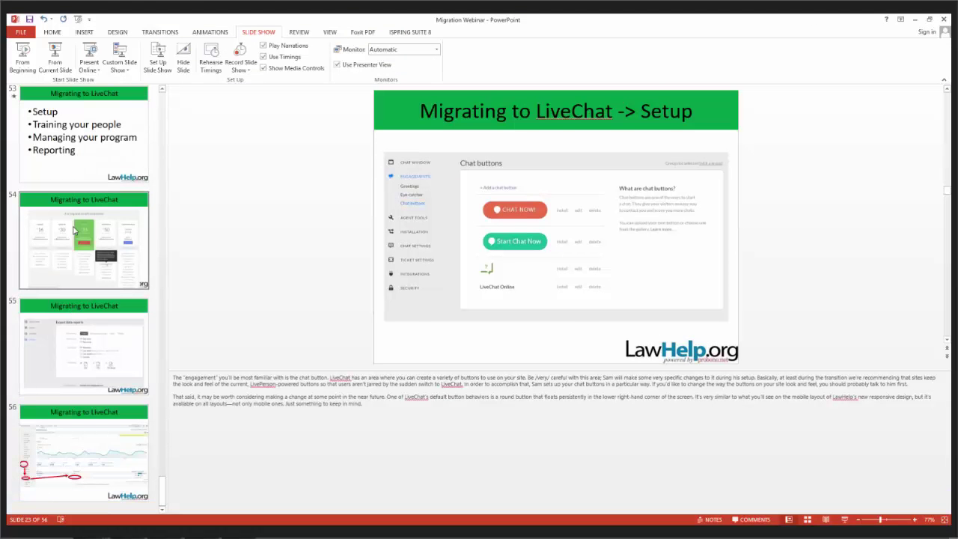
left_click(73, 230)
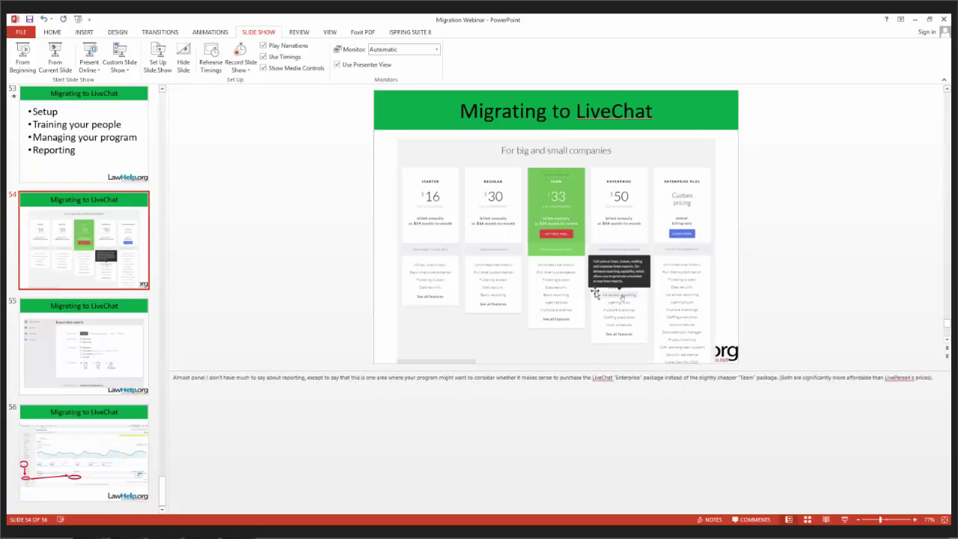
Switch back to LiveChat in the browser and show the last-7-days report summary.
left_click(916, 21)
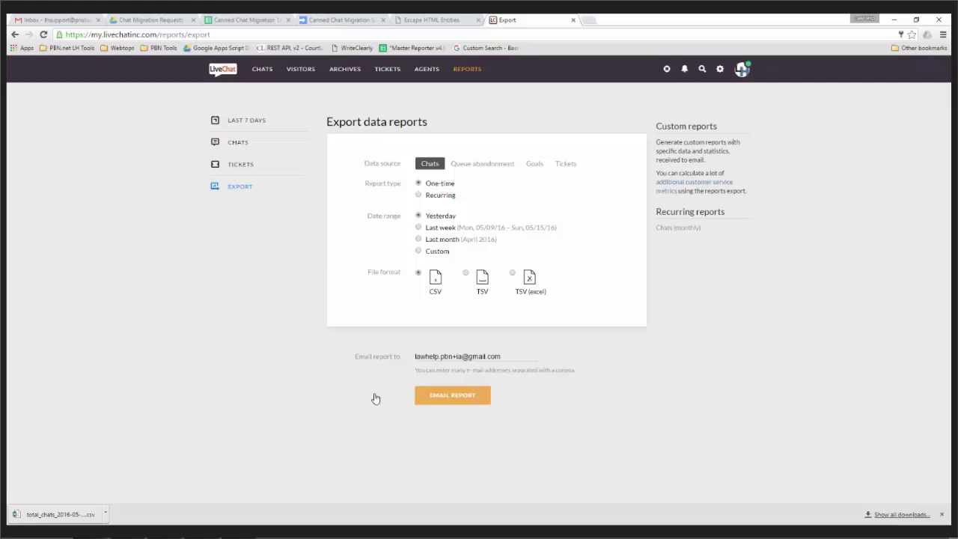
left_click(474, 69)
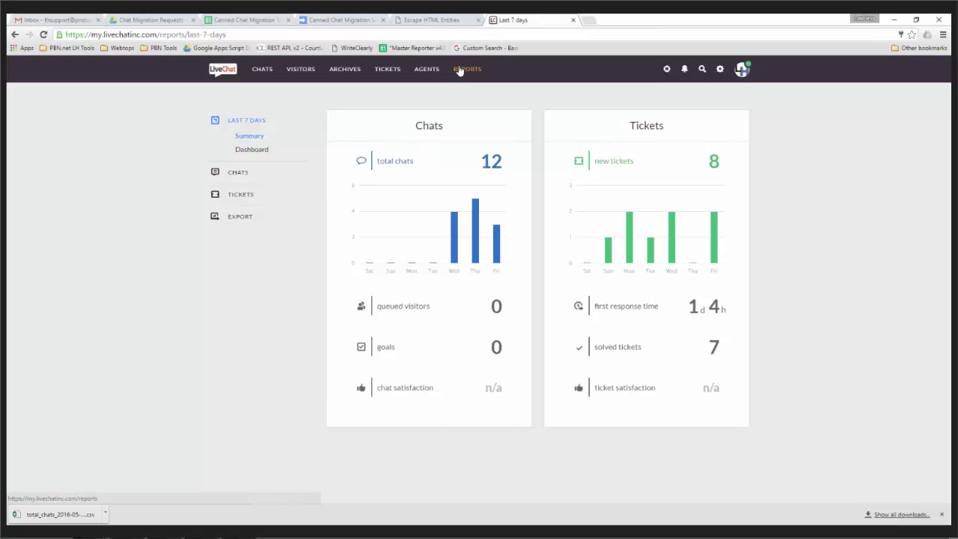
Visit the agents overview, return to the reports, and show the chat staffing prediction for Mon, 23 May.
left_click(425, 70)
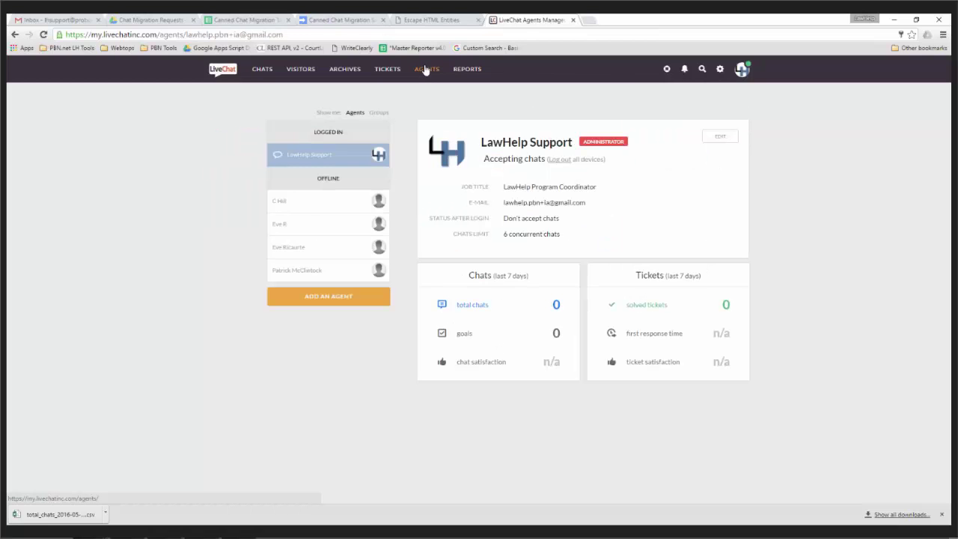
left_click(461, 70)
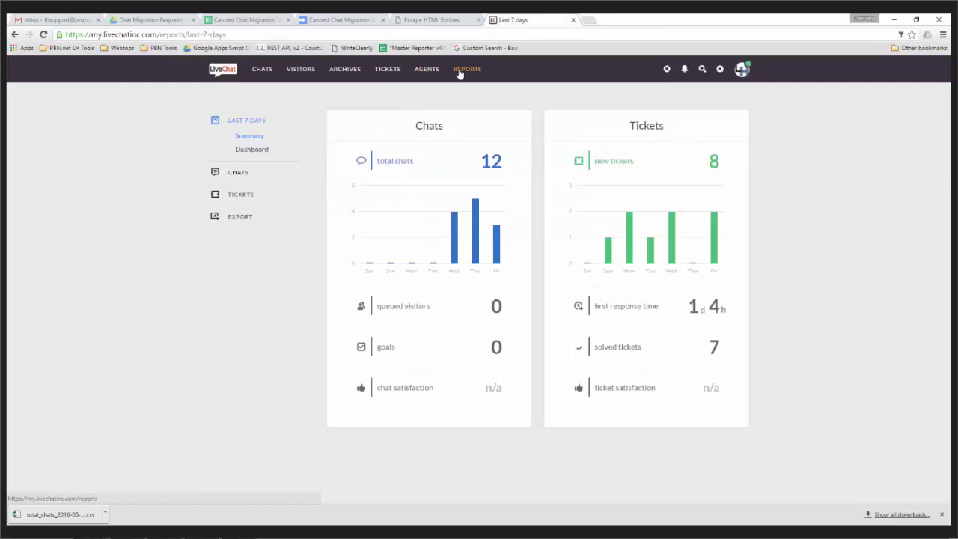
left_click(249, 182)
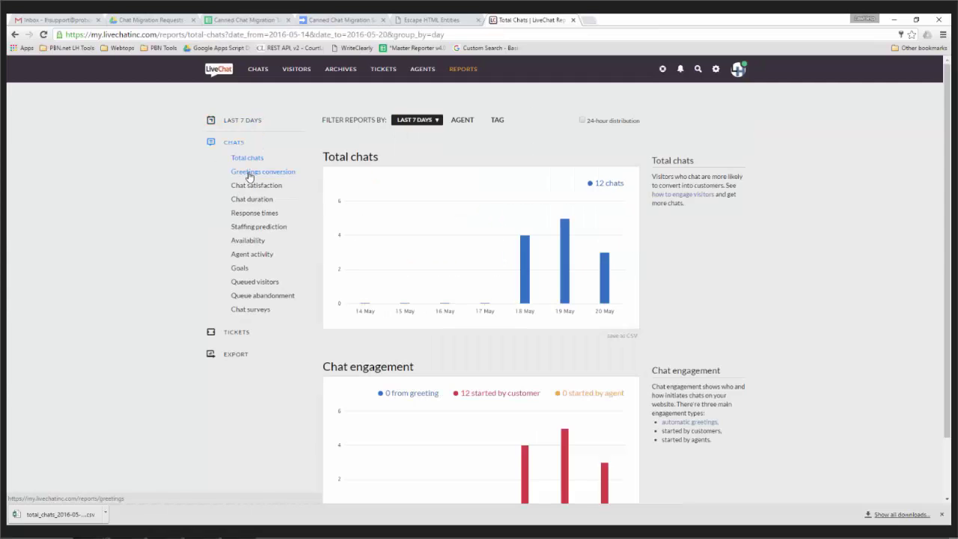
left_click(267, 227)
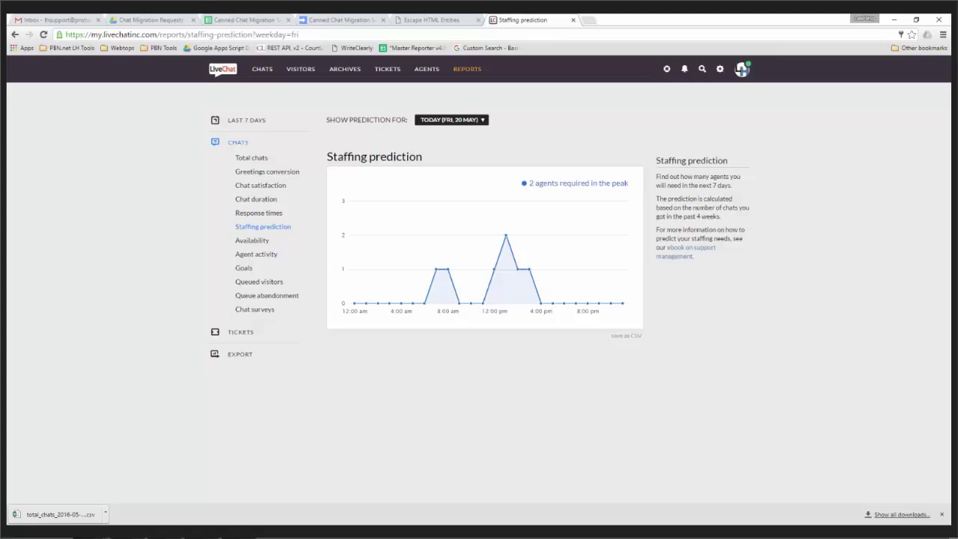
left_click(482, 122)
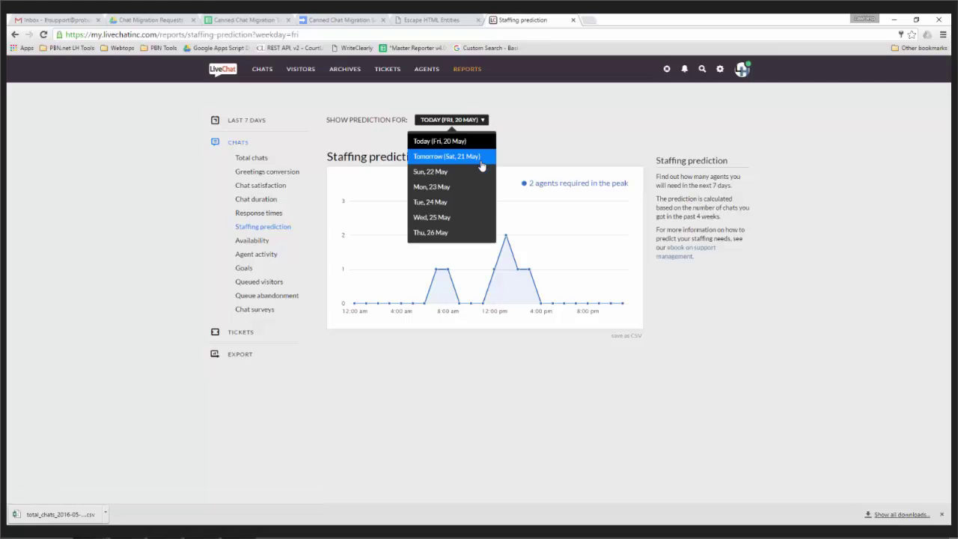
left_click(480, 189)
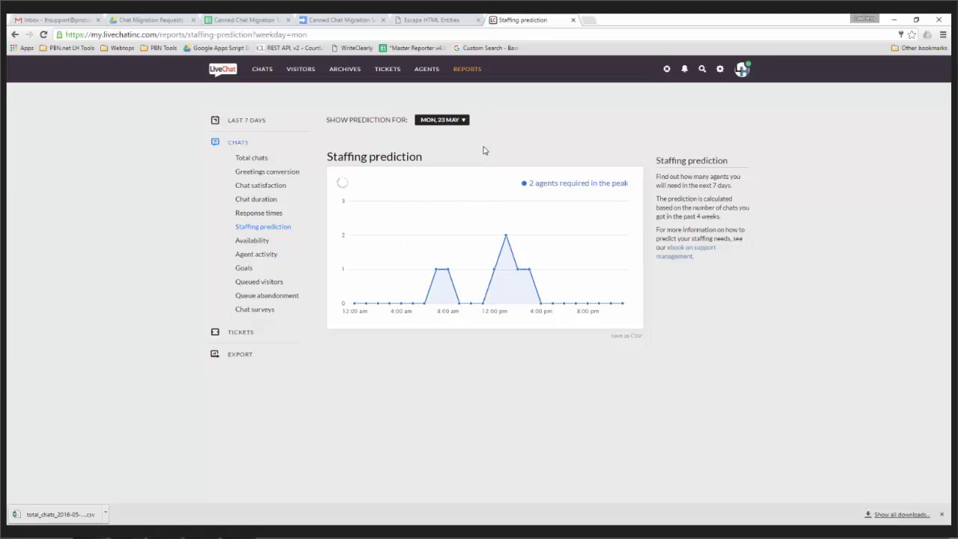
left_click(460, 121)
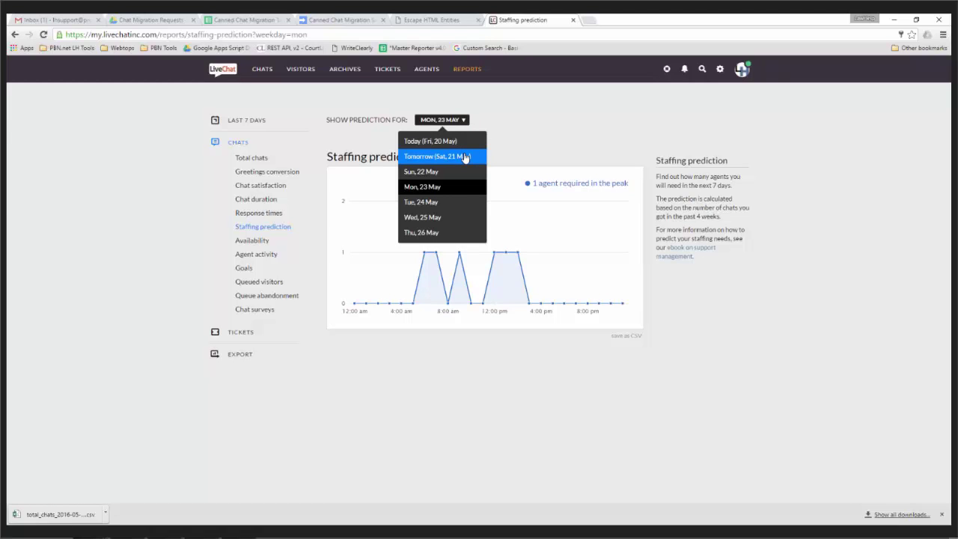
left_click(517, 111)
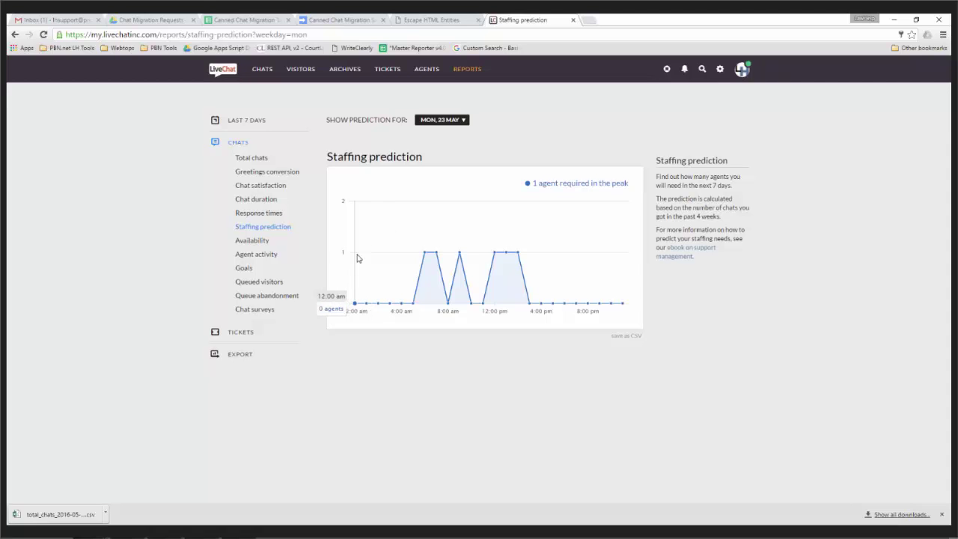
Show the agents overview in the administrator account, and switch to the support agent's browser window to show its agents overview.
left_click(428, 69)
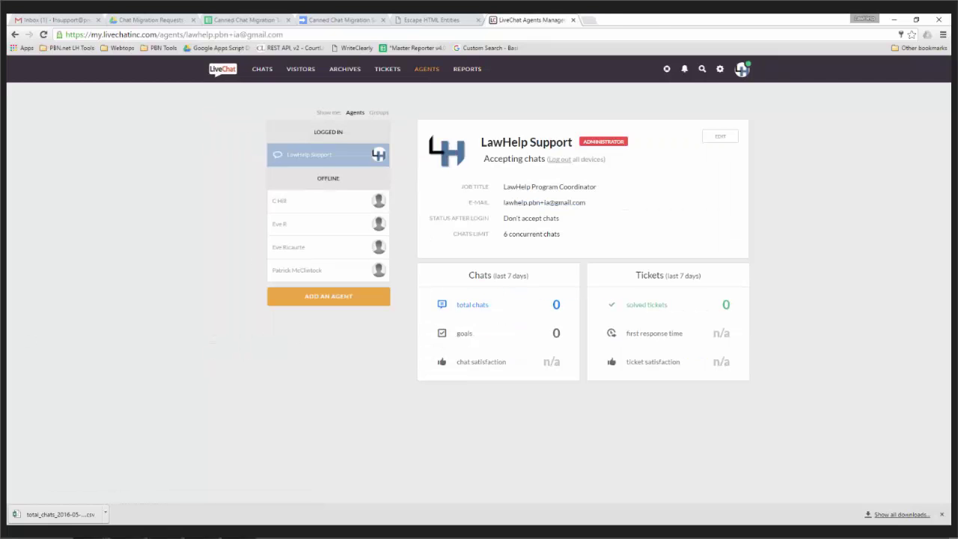
key("alt+Tab")
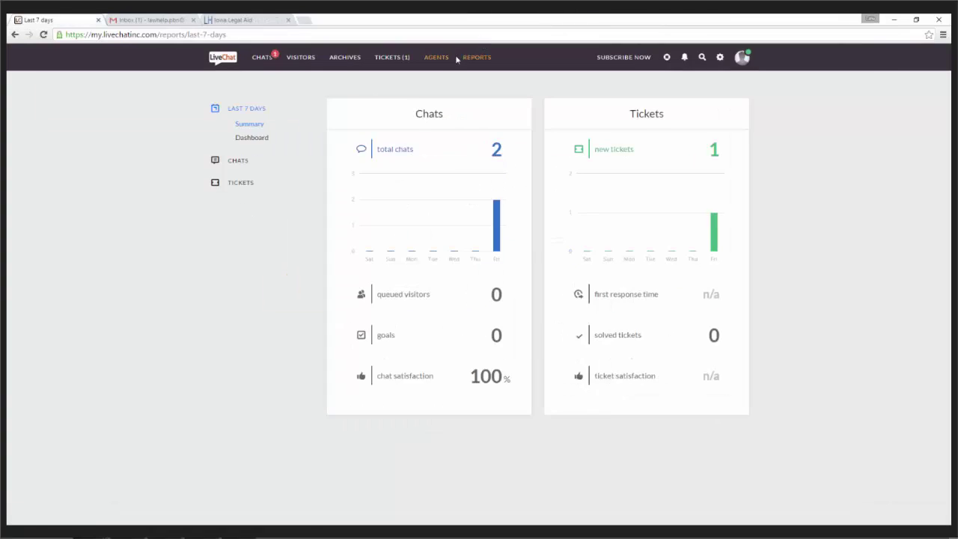
left_click(447, 57)
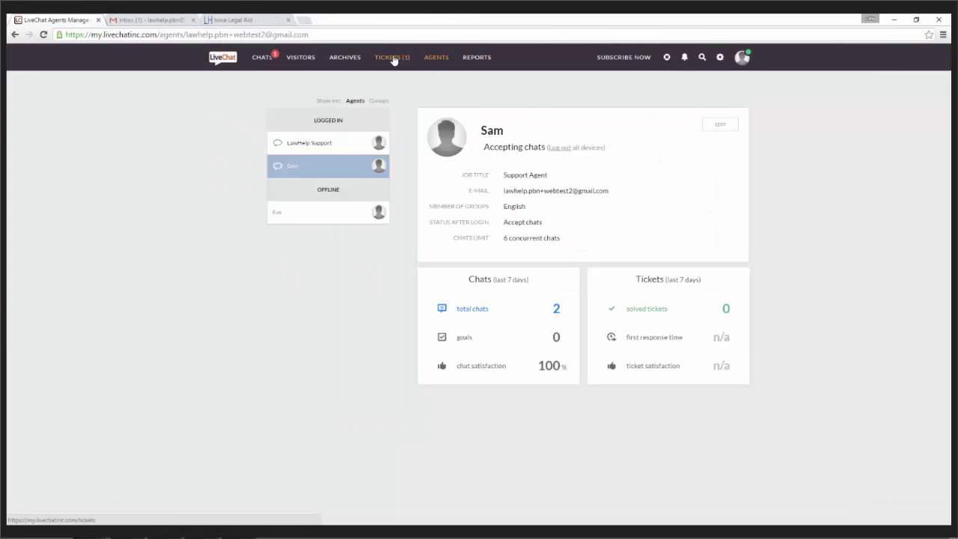
Open the support agent's canned responses settings and look through the Knowledge Base topics beside them.
left_click(718, 60)
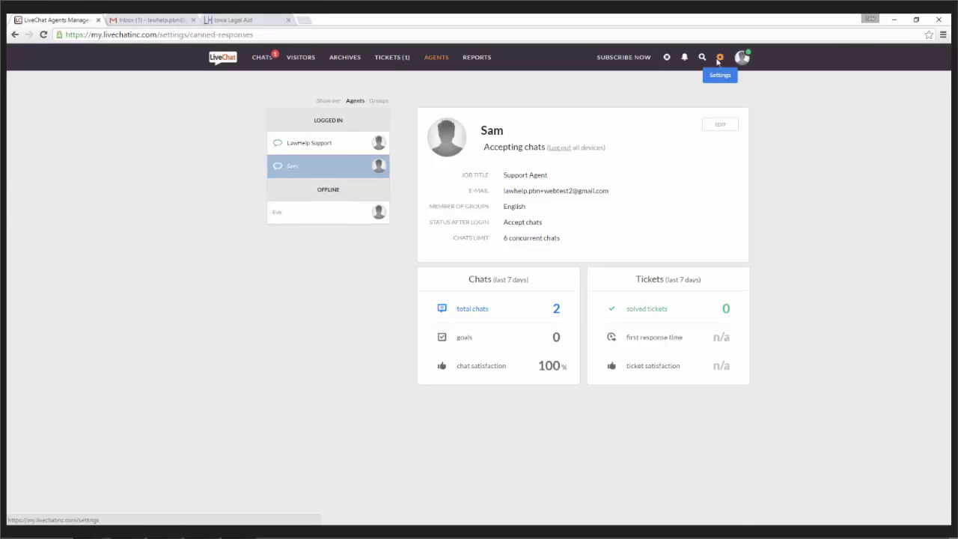
left_click(665, 58)
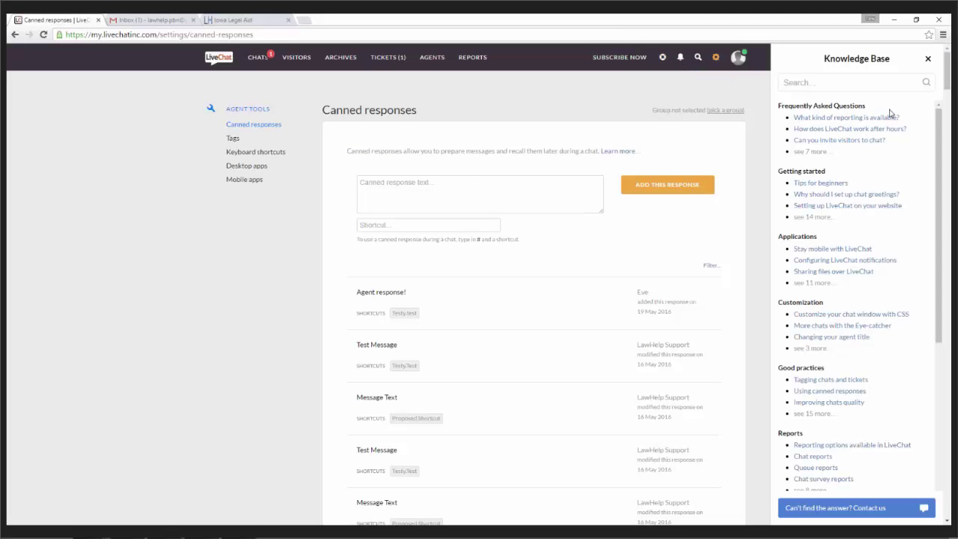
scroll(871, 222, "down", 10)
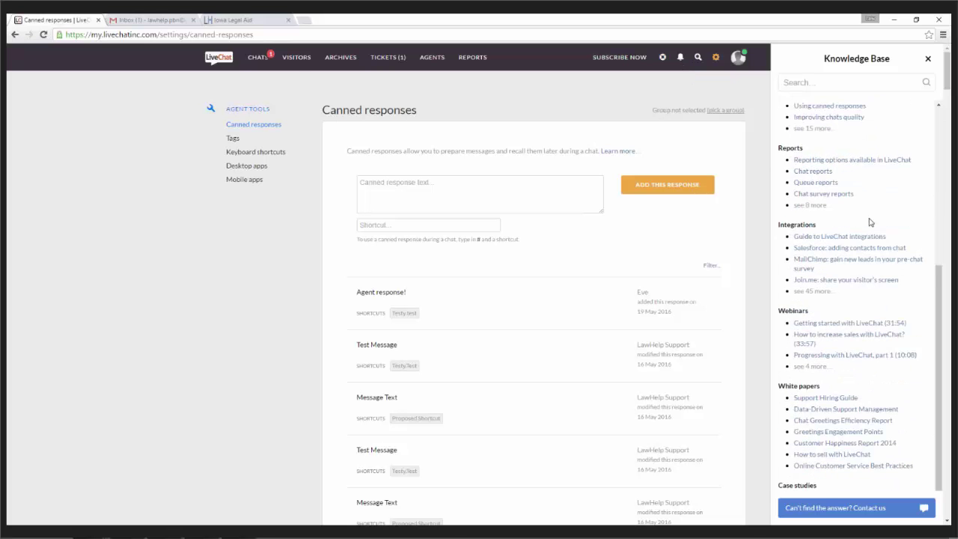
scroll(871, 222, "up", 10)
scroll(871, 223, "up", 3)
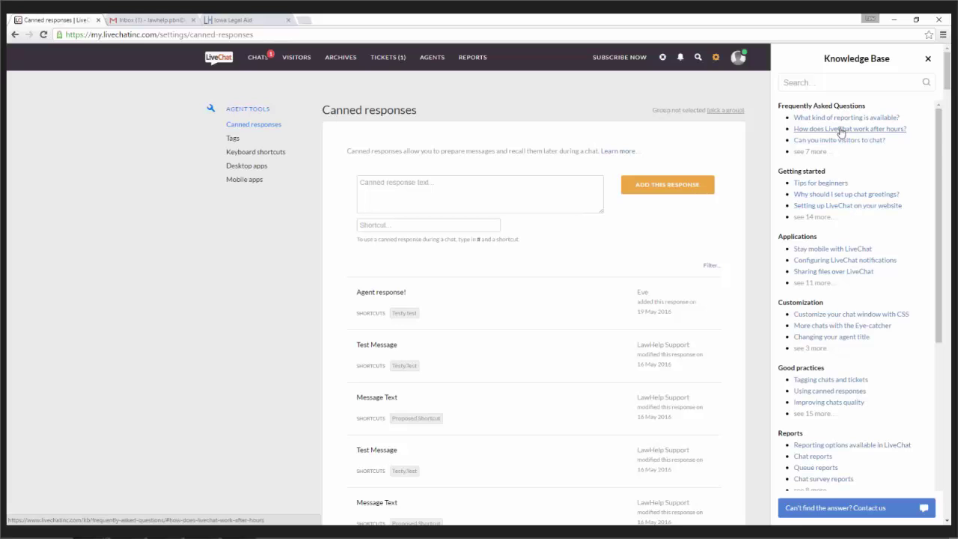
Search the Knowledge Base for "handbook", open the Agent's Handbook, and look through its introduction.
left_click(843, 84)
type("handbook")
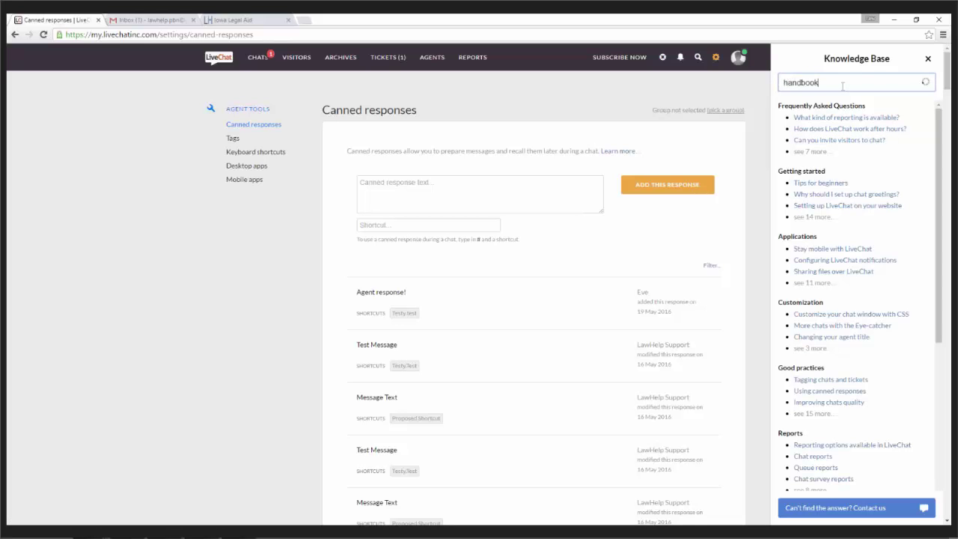
left_click(827, 99)
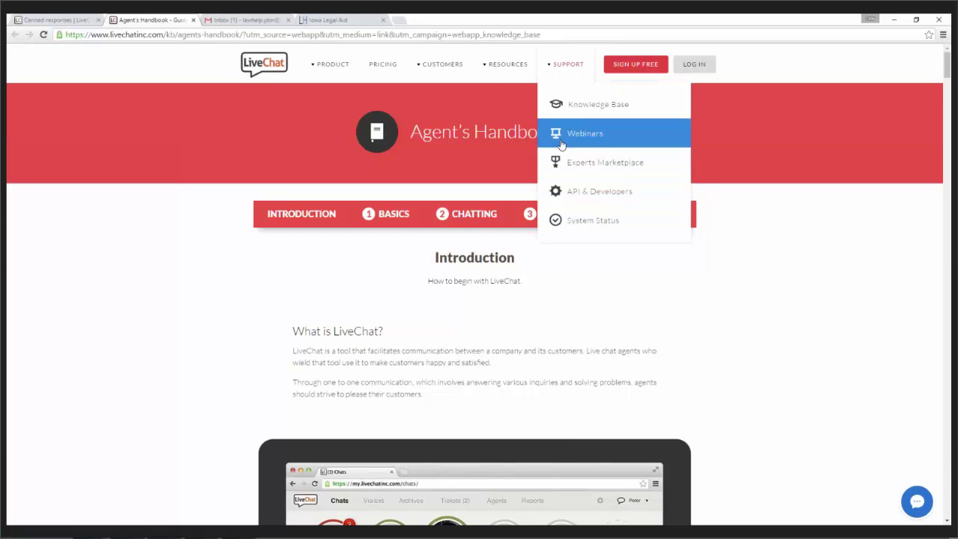
scroll(627, 425, "down", 5)
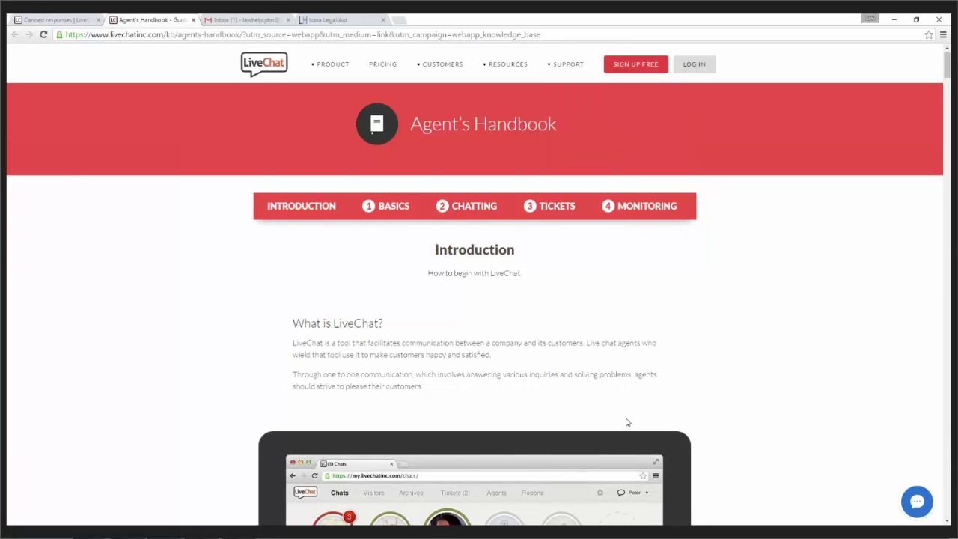
scroll(628, 422, "down", 4)
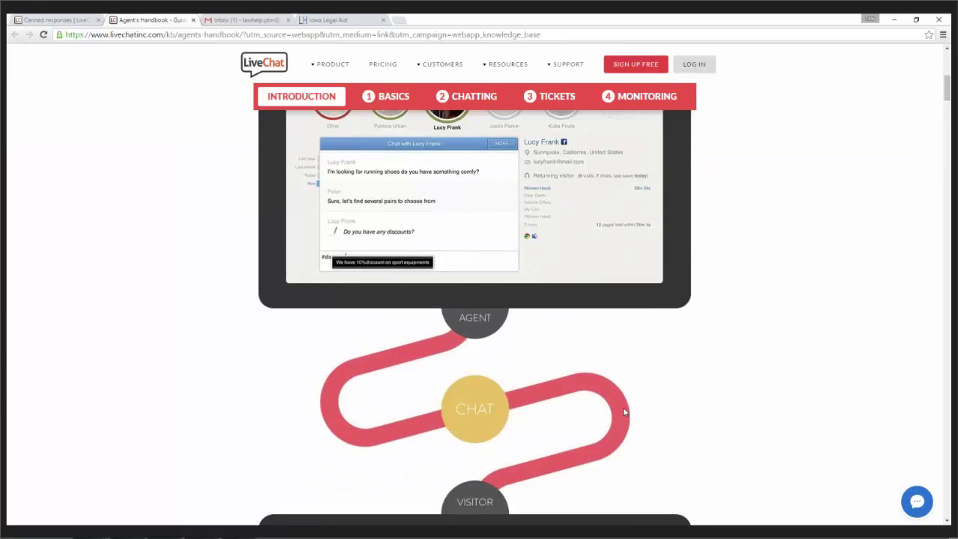
scroll(625, 413, "down", 2)
Leave the handbook, show the support agent's reports, and switch to the administrator account to open the page for exporting data reports.
left_click(45, 18)
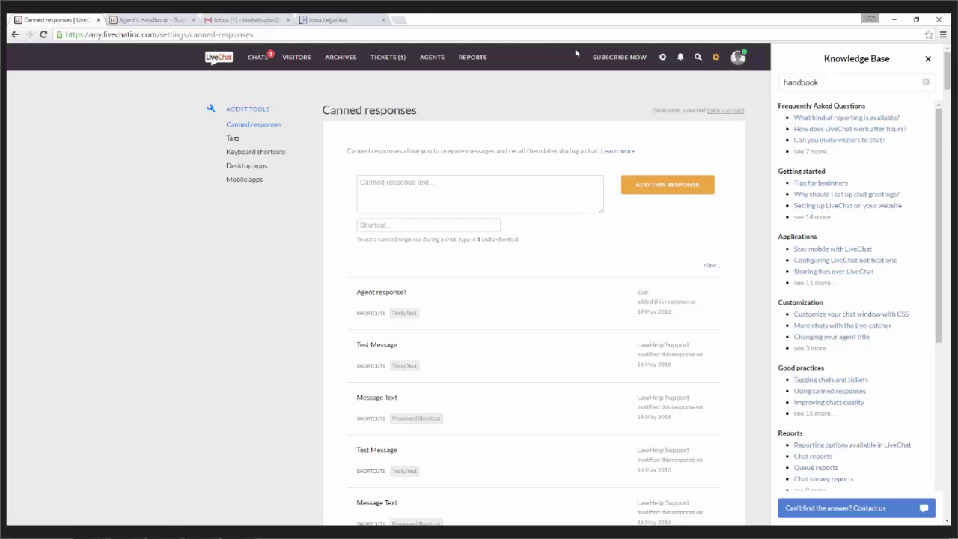
left_click(467, 60)
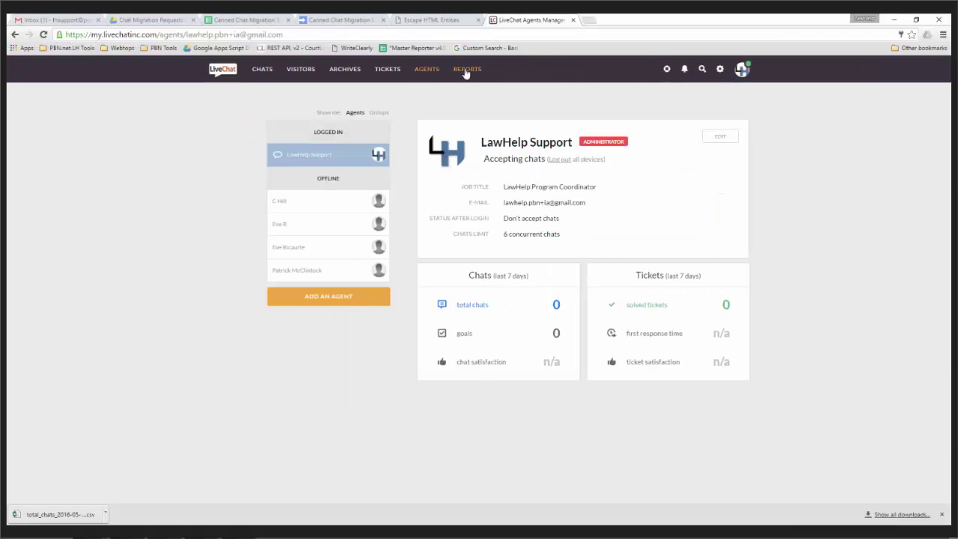
left_click(466, 68)
left_click(235, 356)
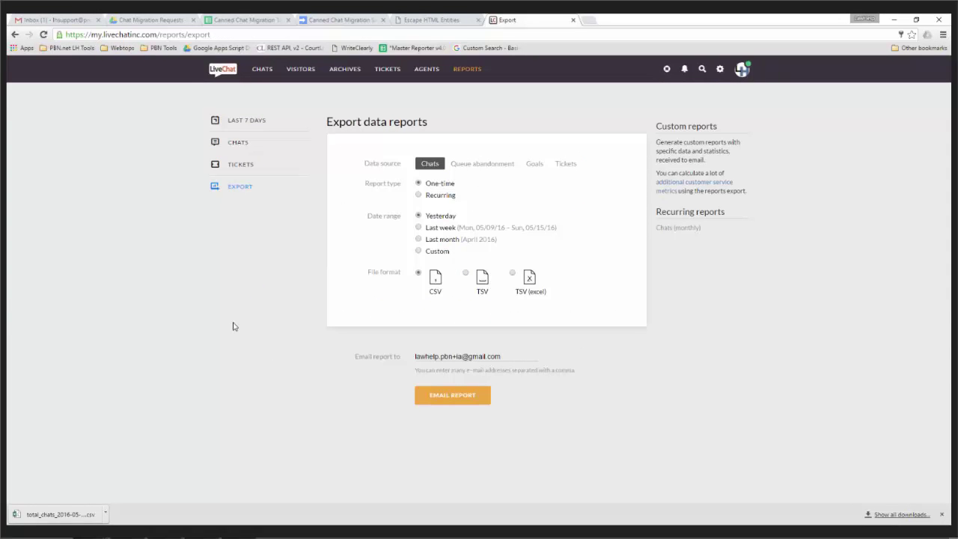
Switch to the Migration Webinar presentation in PowerPoint and start the slide show from slide 54.
key("alt+Tab")
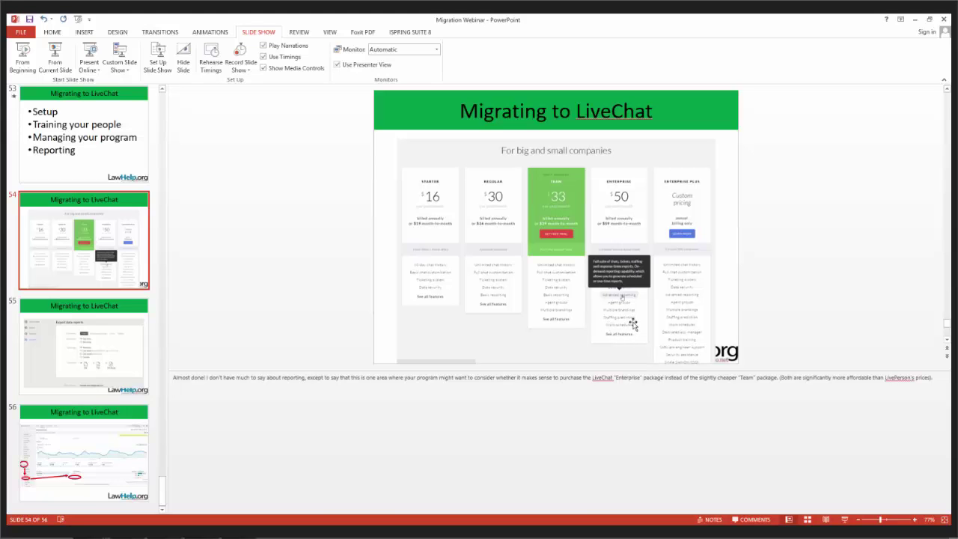
left_click(56, 58)
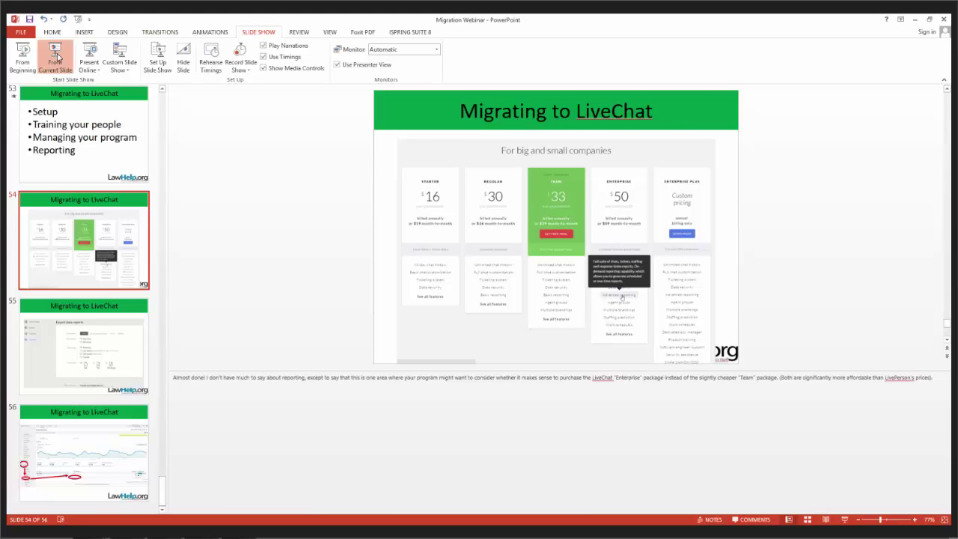
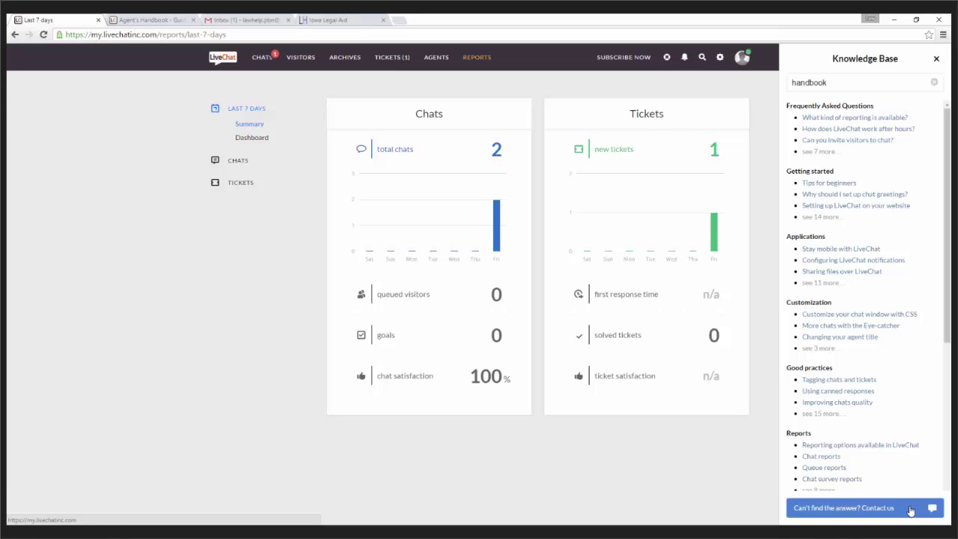
Open a chat with the LiveChat support team from the Knowledge Base, leaving the message field empty.
left_click(910, 512)
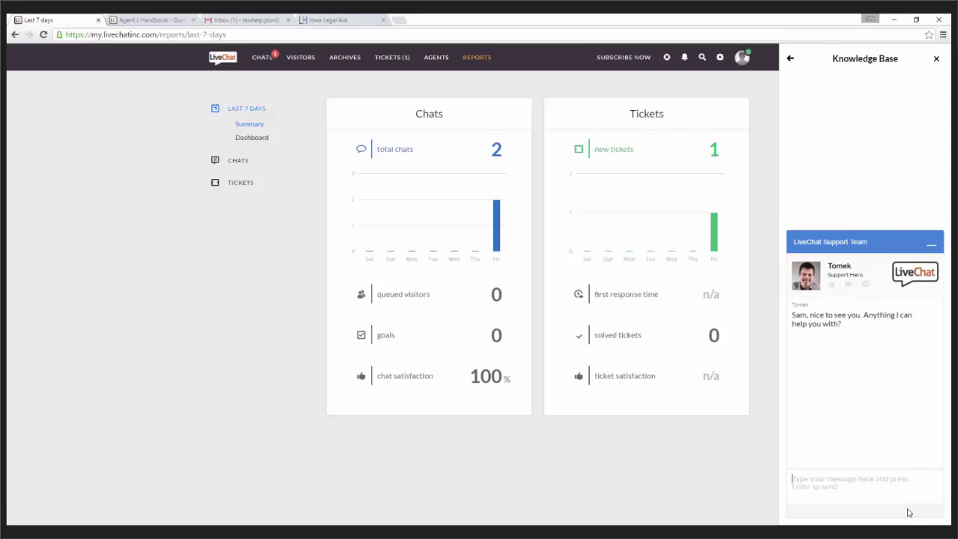
type("I")
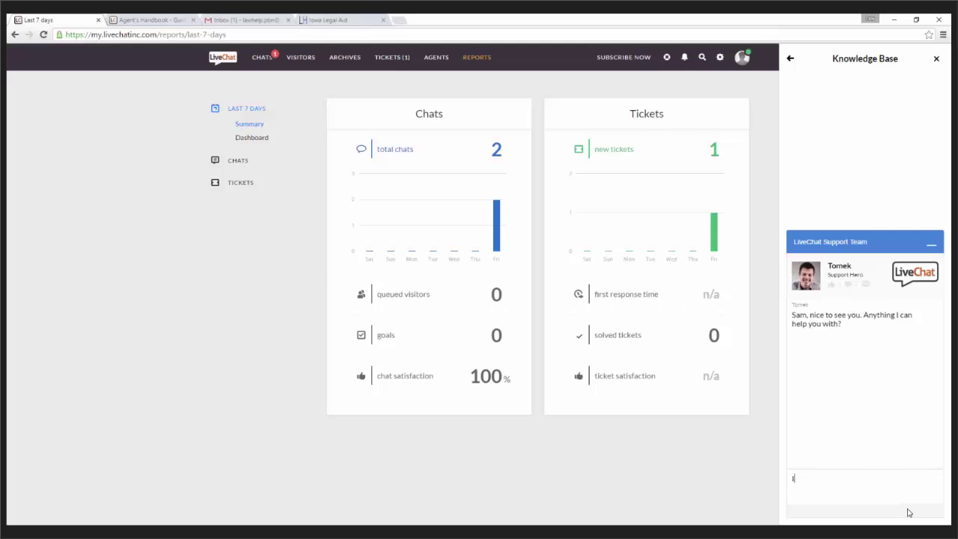
key("BackSpace")
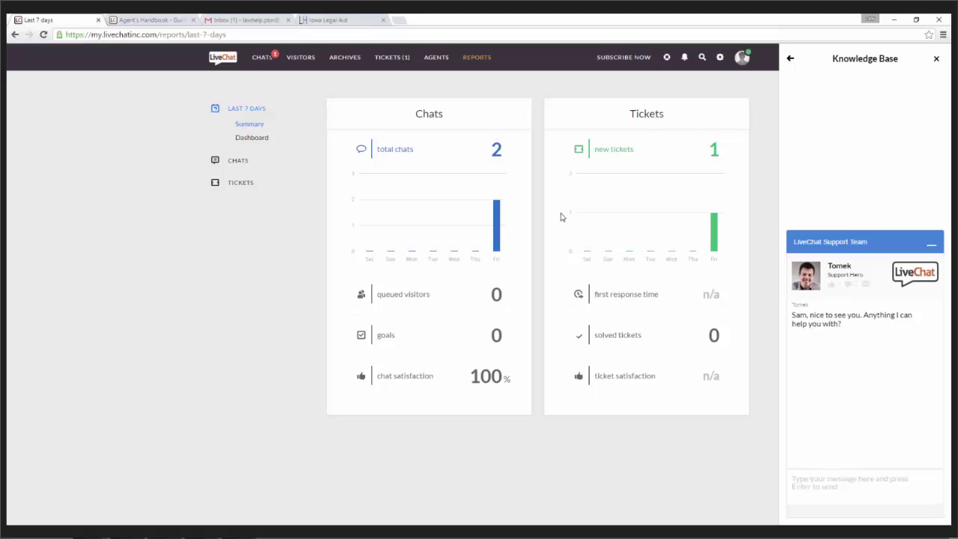
Switch to the administrator account and open the chat buttons settings under Engagements.
left_click(720, 57)
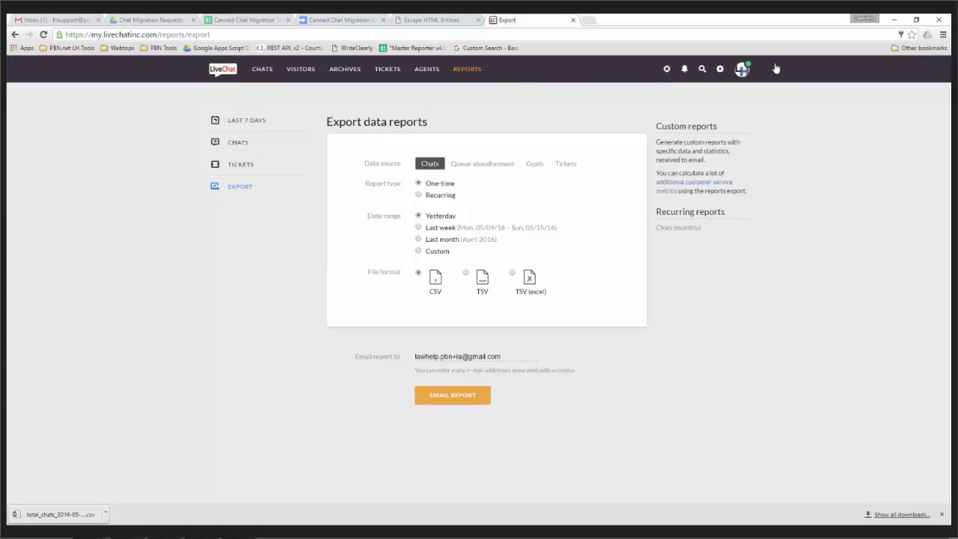
left_click(720, 68)
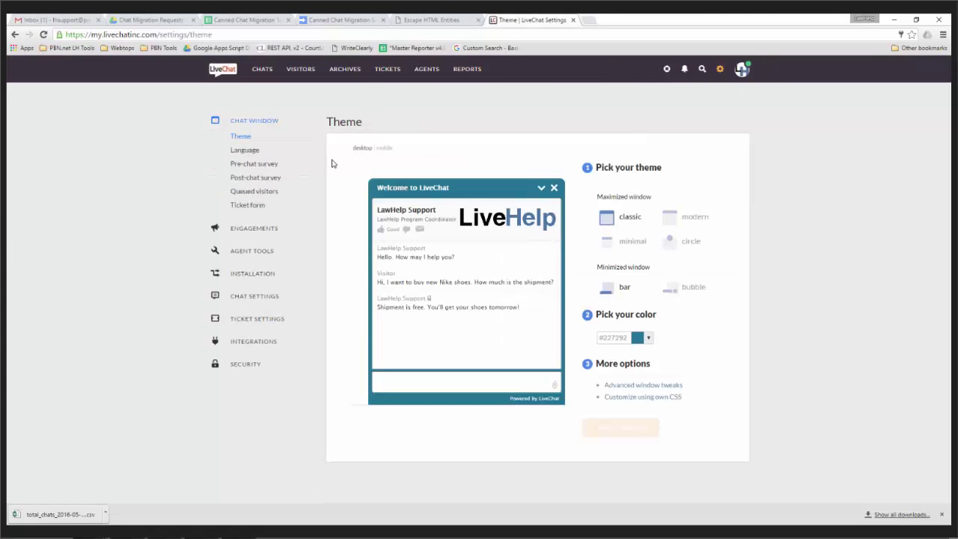
left_click(254, 230)
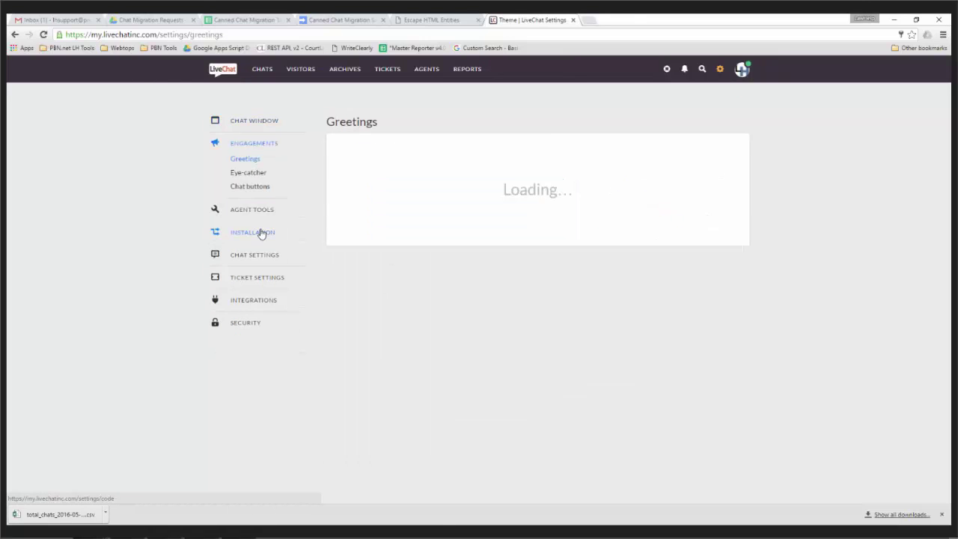
left_click(260, 192)
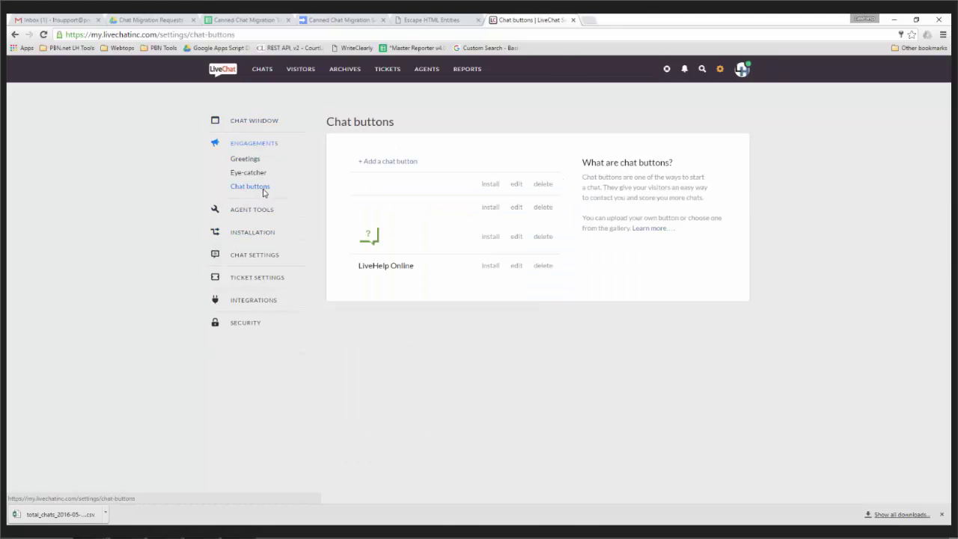
Browse the gallery for a new chat button, keep the default Chat Now design, add it as a graphical button, and return to the button list.
left_click(402, 164)
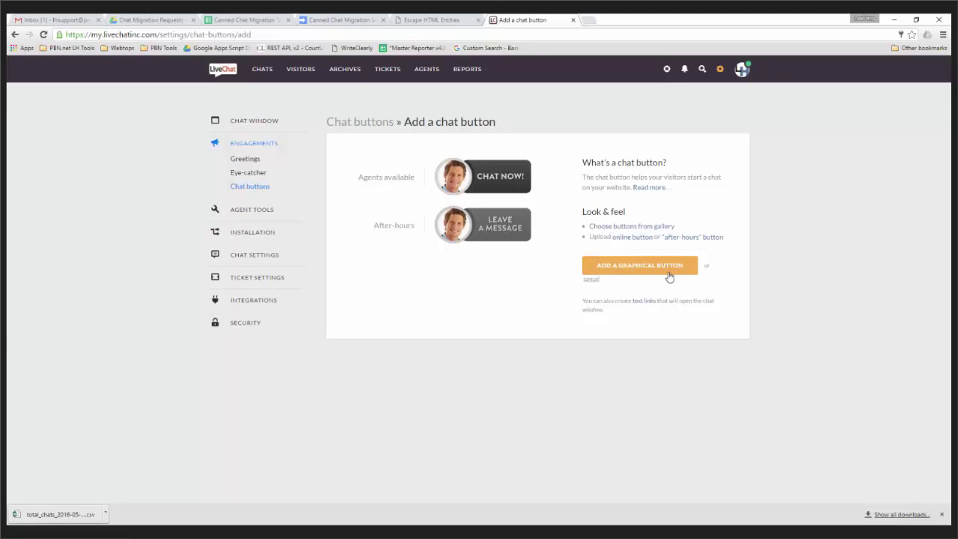
left_click(647, 229)
scroll(634, 250, "down", 5)
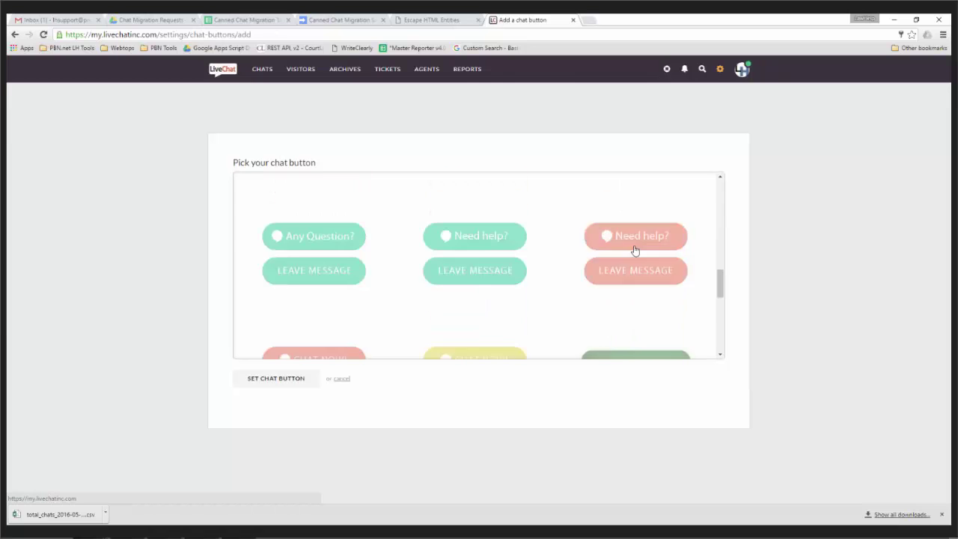
scroll(599, 262, "down", 5)
scroll(592, 267, "up", 6)
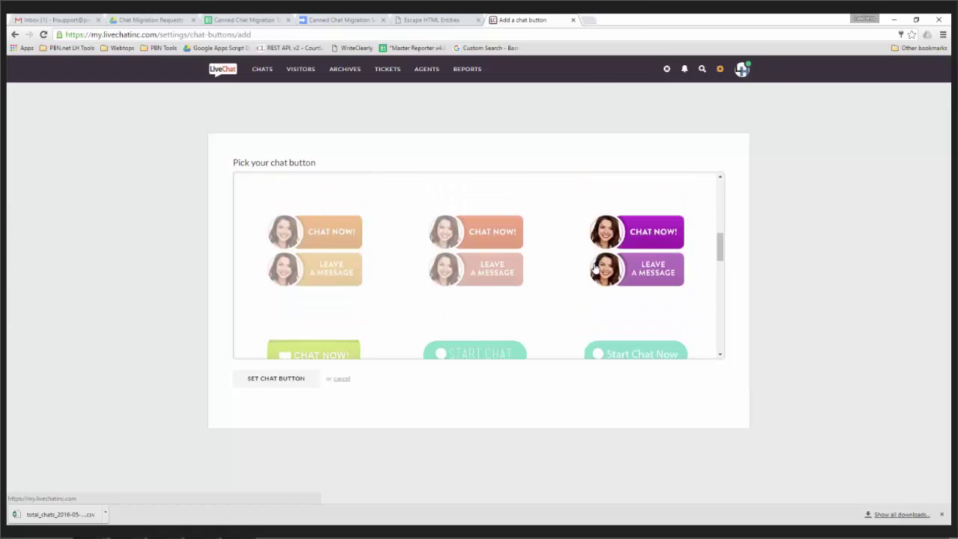
scroll(352, 317, "down", 4)
left_click(342, 379)
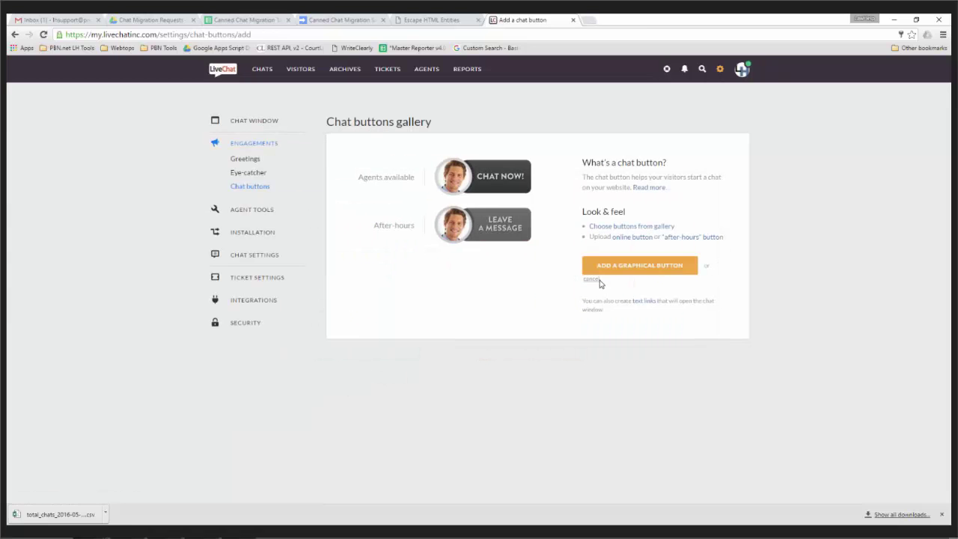
left_click(626, 271)
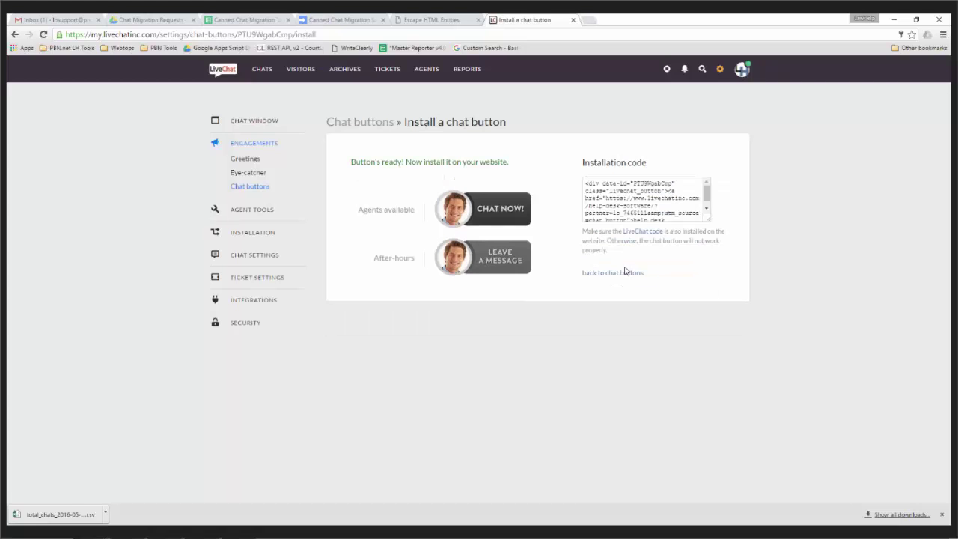
left_click(624, 274)
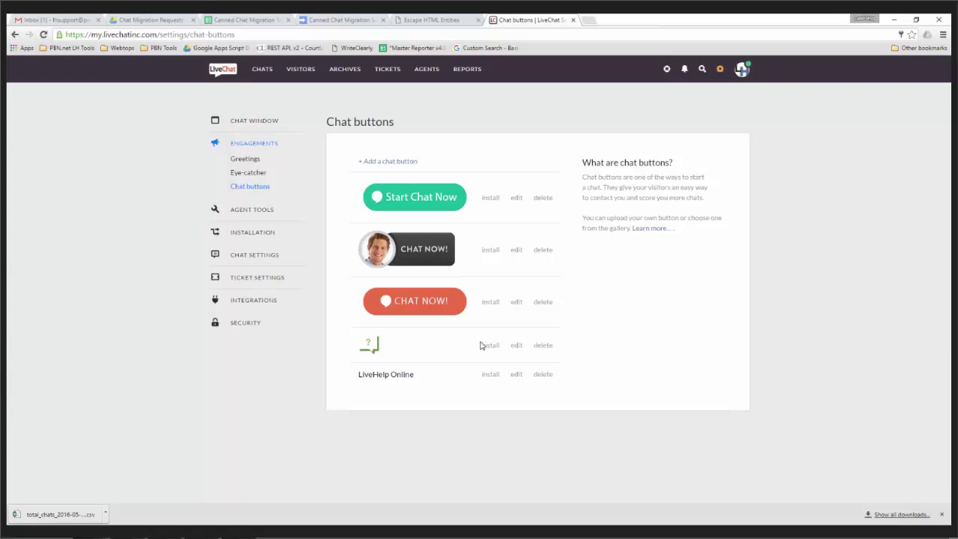
Show the edit page of the green Start Chat Now button without changing it, and view the eye-catcher settings.
left_click(508, 200)
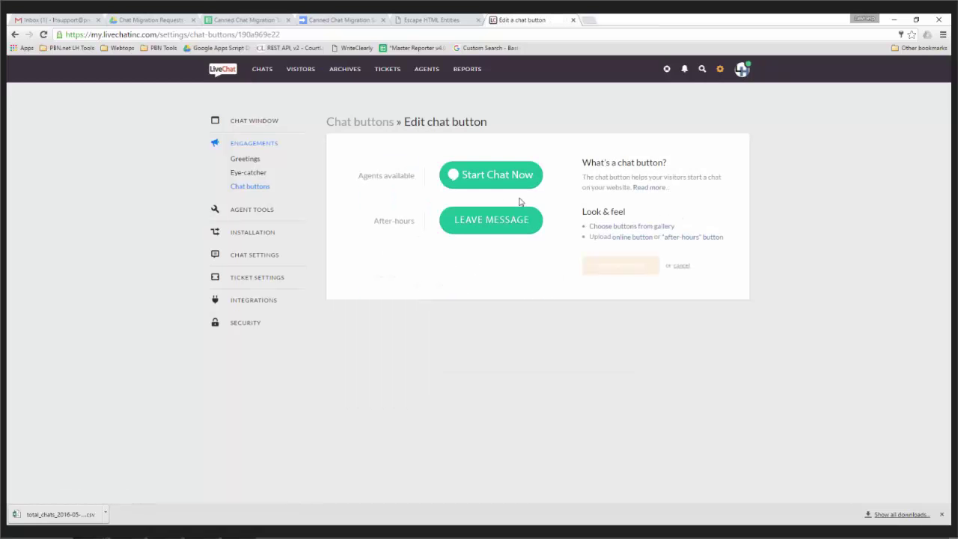
left_click(681, 266)
left_click(247, 160)
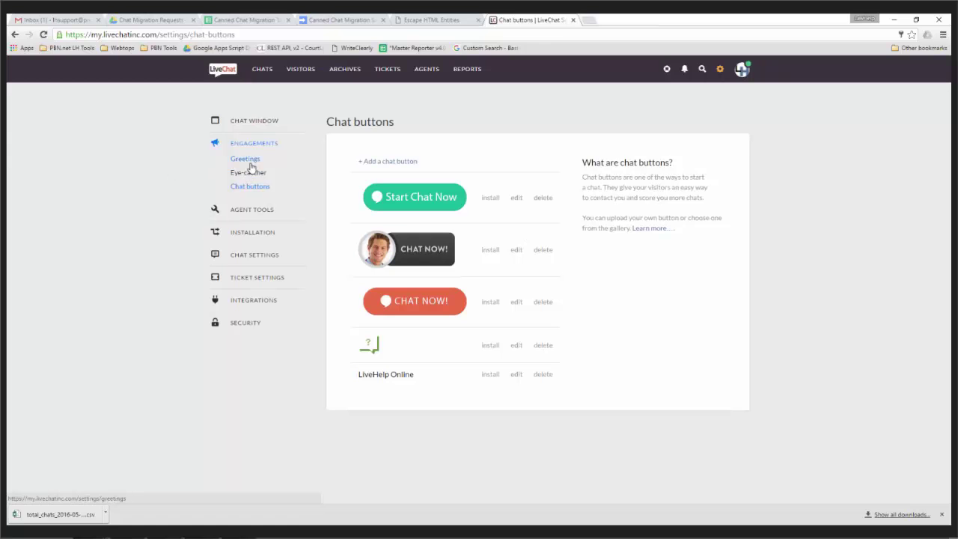
left_click(251, 174)
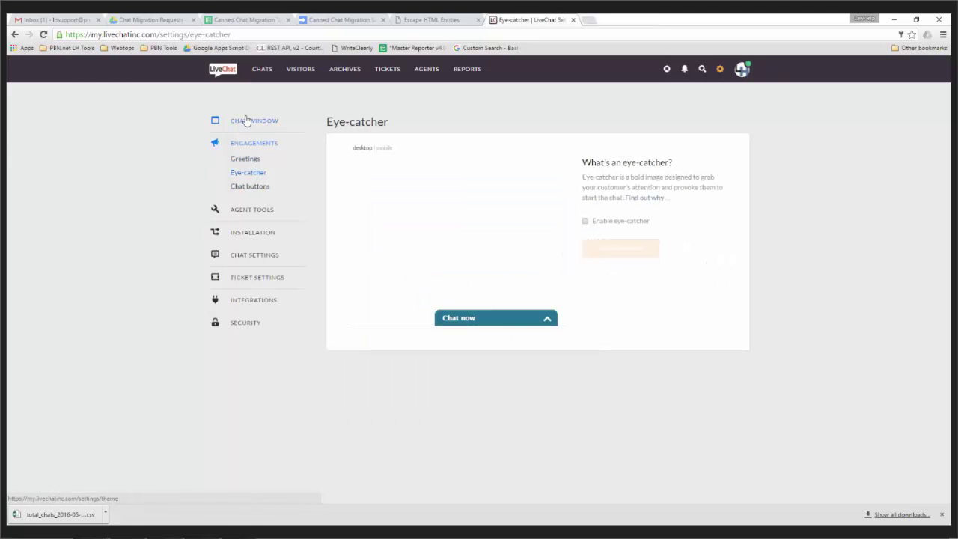
In the chat window theme, set the minimized window to bubble and its color to green #229230, comparing it with the bar style.
left_click(247, 120)
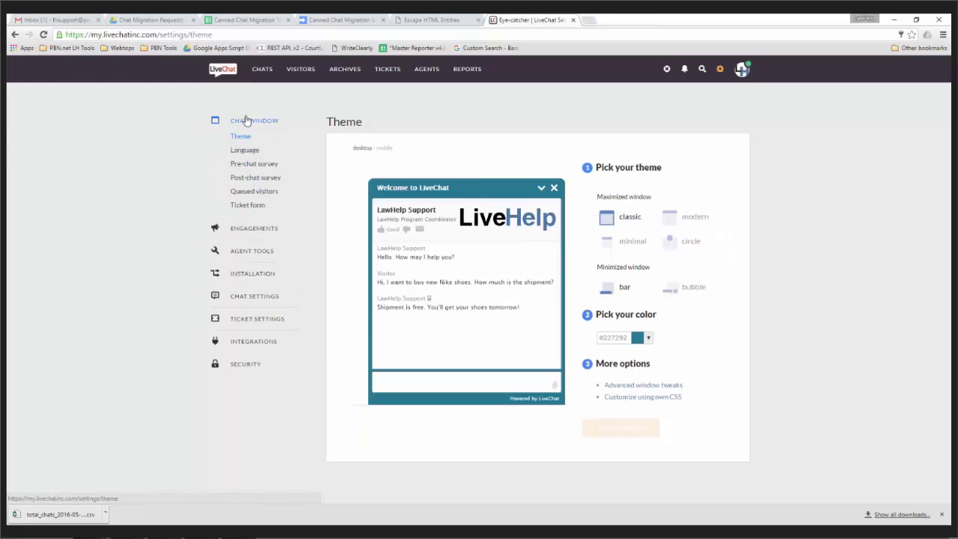
left_click(692, 293)
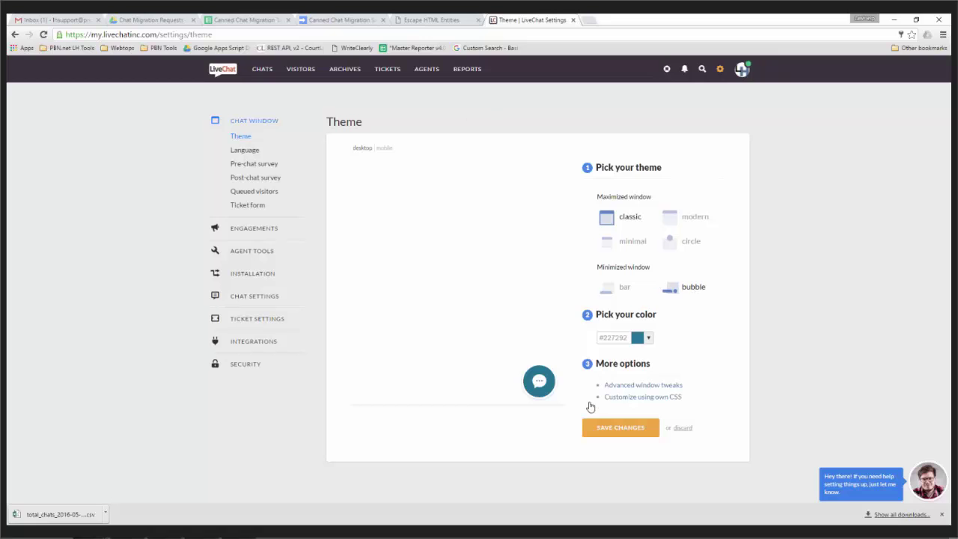
left_click(644, 338)
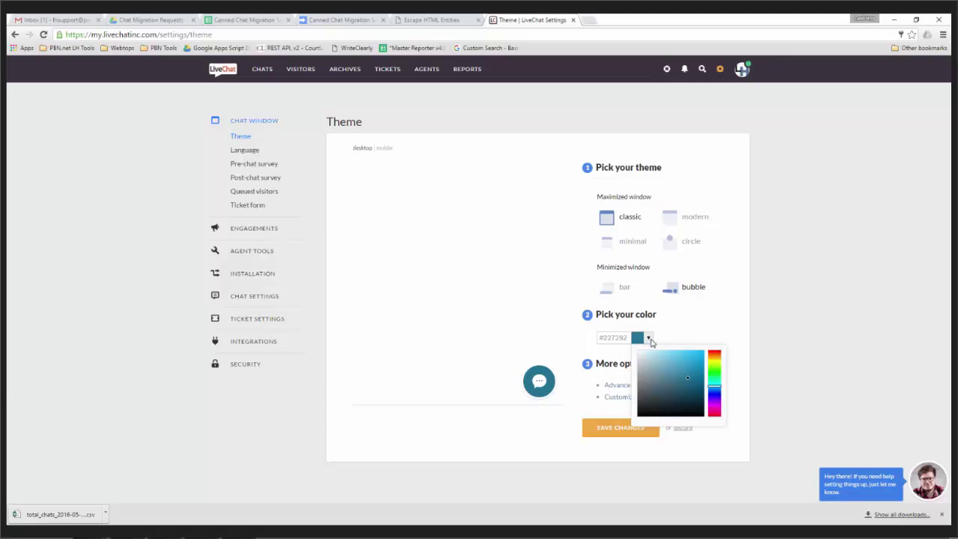
left_click_drag(717, 390, 719, 375)
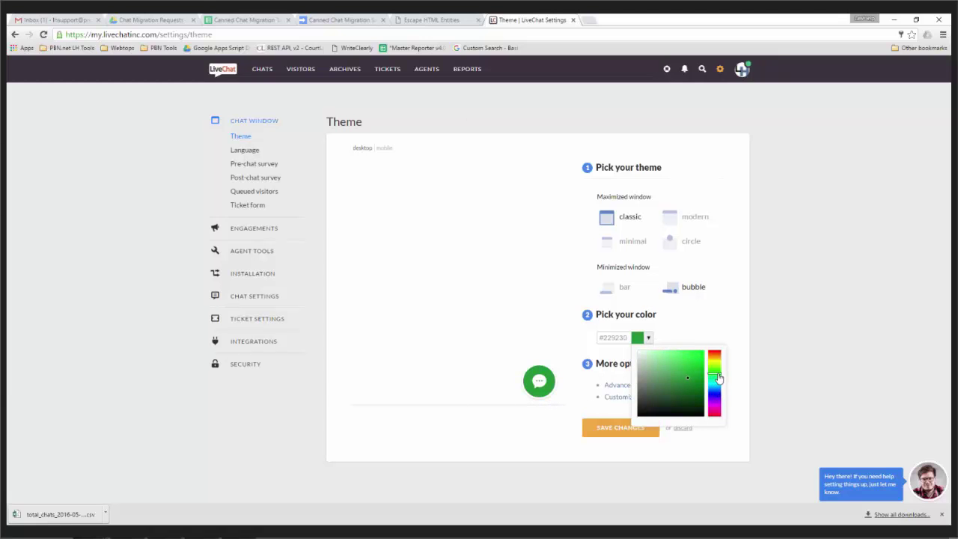
left_click(510, 437)
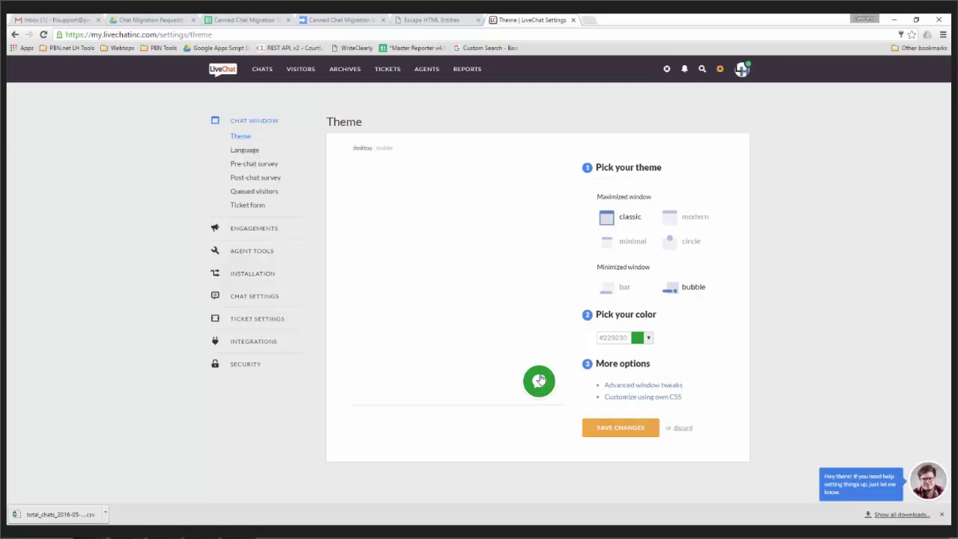
left_click(607, 295)
left_click(678, 291)
left_click(588, 20)
type("lawhelp.or")
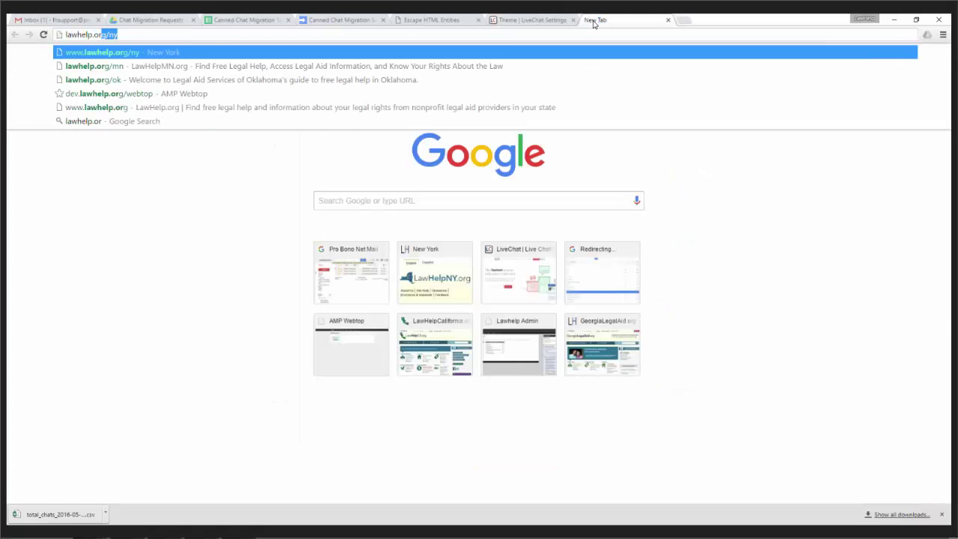
type("g/ny")
key("Return")
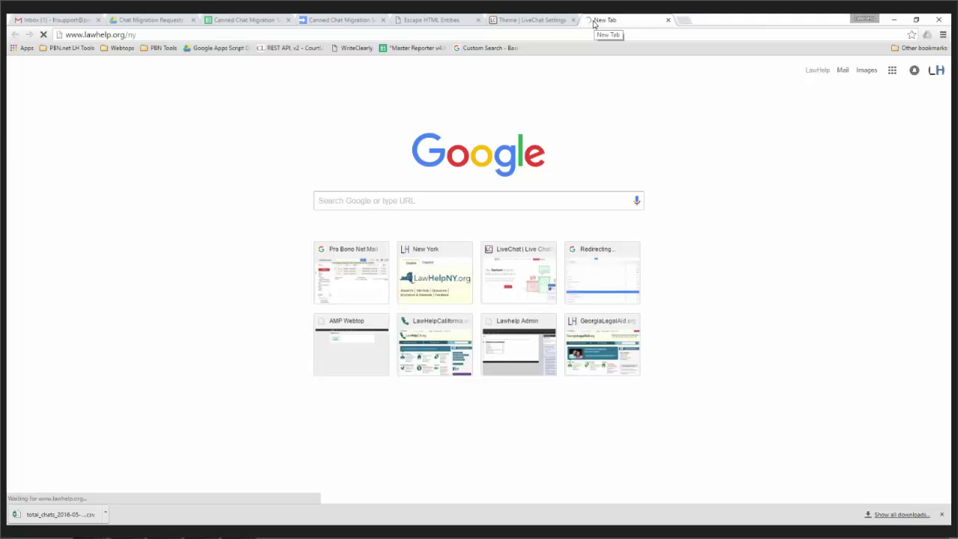
left_click(942, 515)
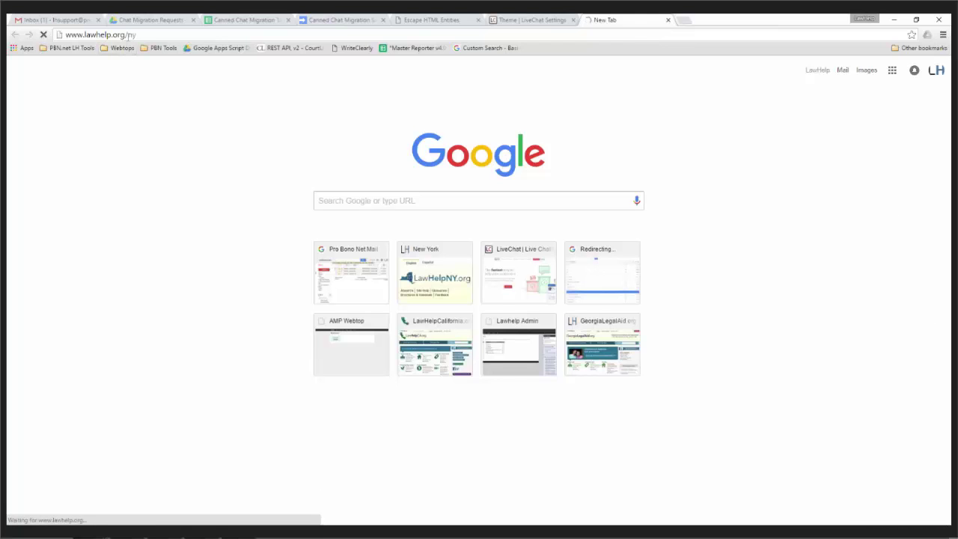
left_click_drag(126, 34, 147, 35)
type("/ia")
key("Return")
Switch to the other browser window's Iowa Legal Aid development page, close the open chat, and minimize the chat window.
key("alt+Tab")
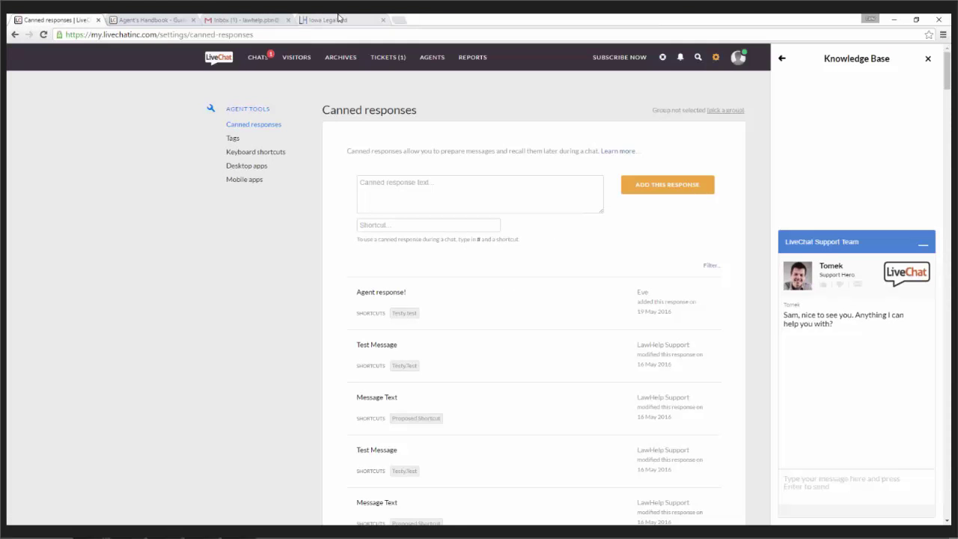
left_click(339, 19)
left_click(917, 322)
left_click(808, 402)
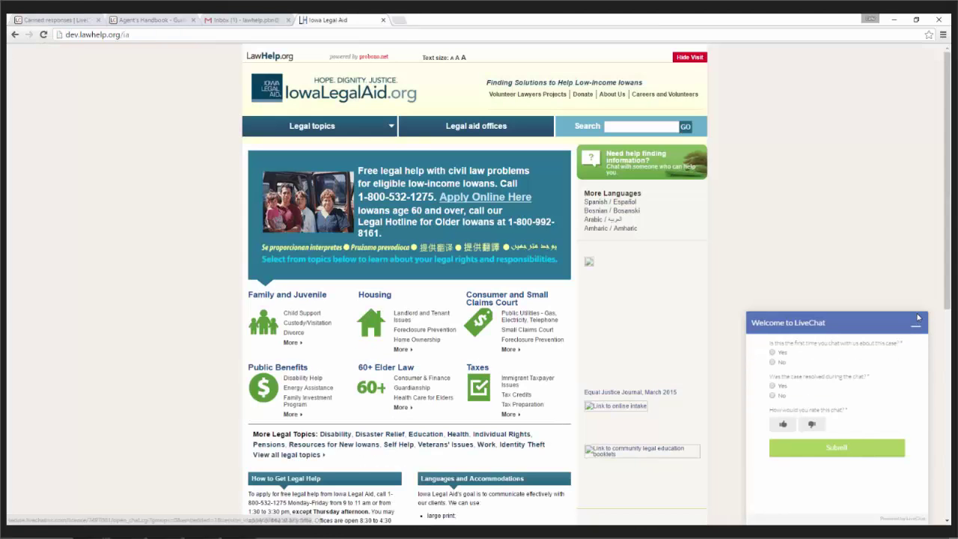
left_click(918, 319)
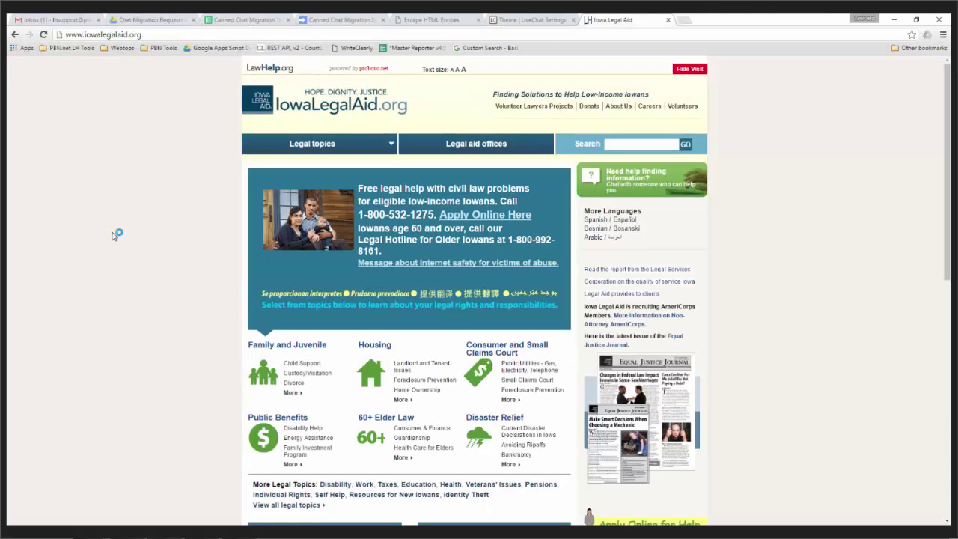
Preview iowalegalaid.org in an emulated iPhone 5 view and compare it with the desktop layout, checking the floating chat bubble.
key("F12")
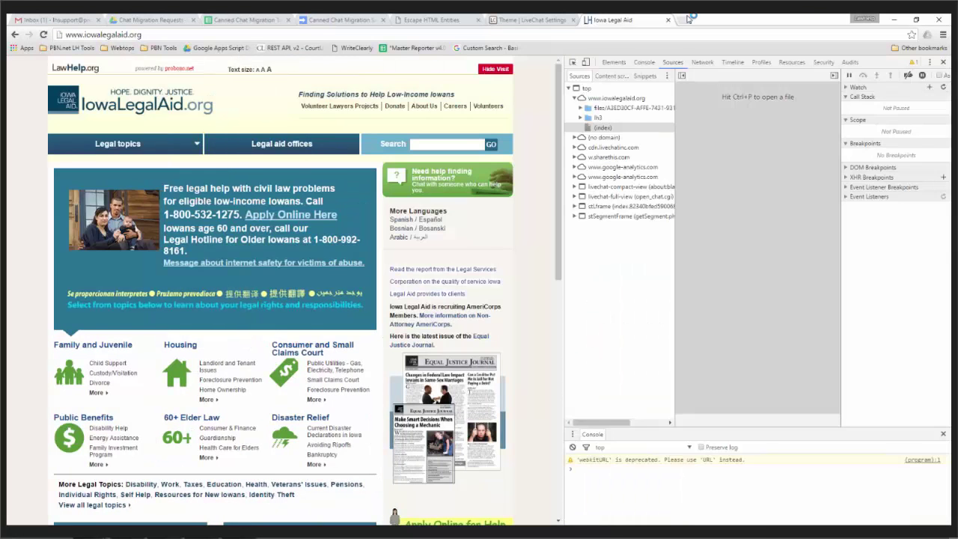
left_click(590, 63)
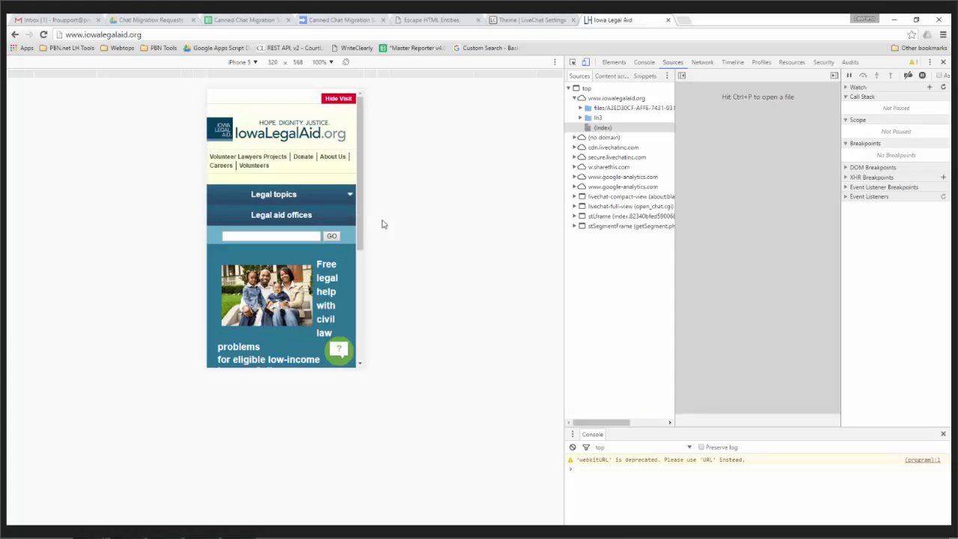
left_click_drag(361, 218, 361, 315)
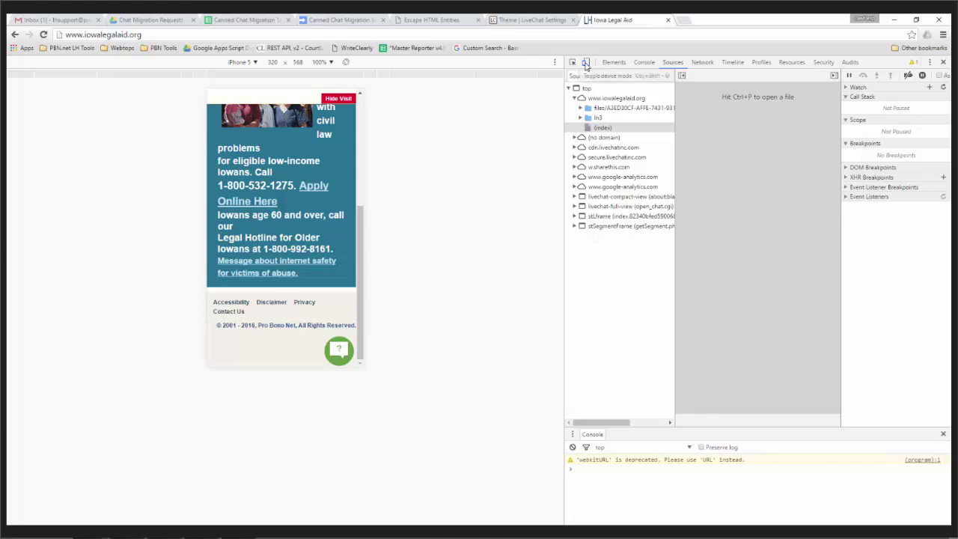
left_click(586, 65)
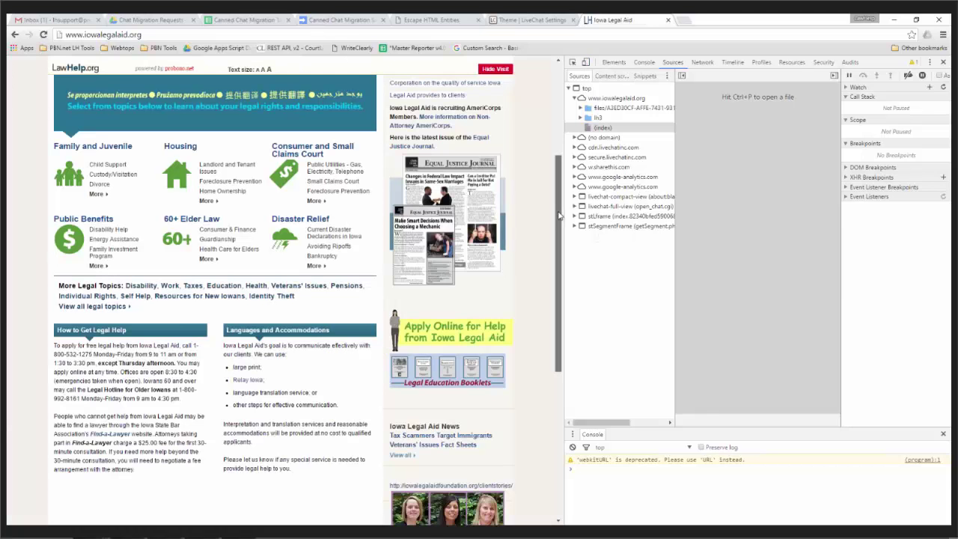
scroll(558, 215, "up", 3)
key("ctrl+shift+m")
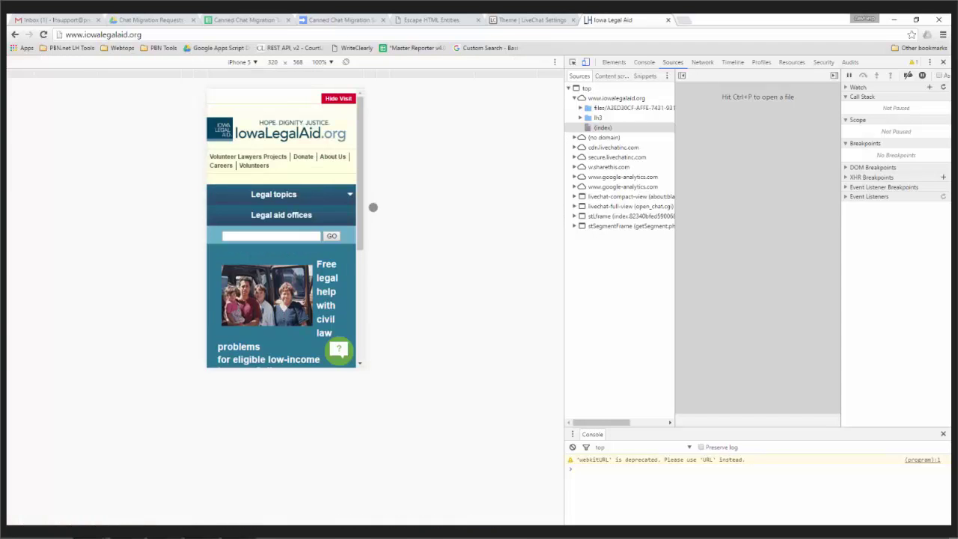
scroll(358, 209, "down", 3)
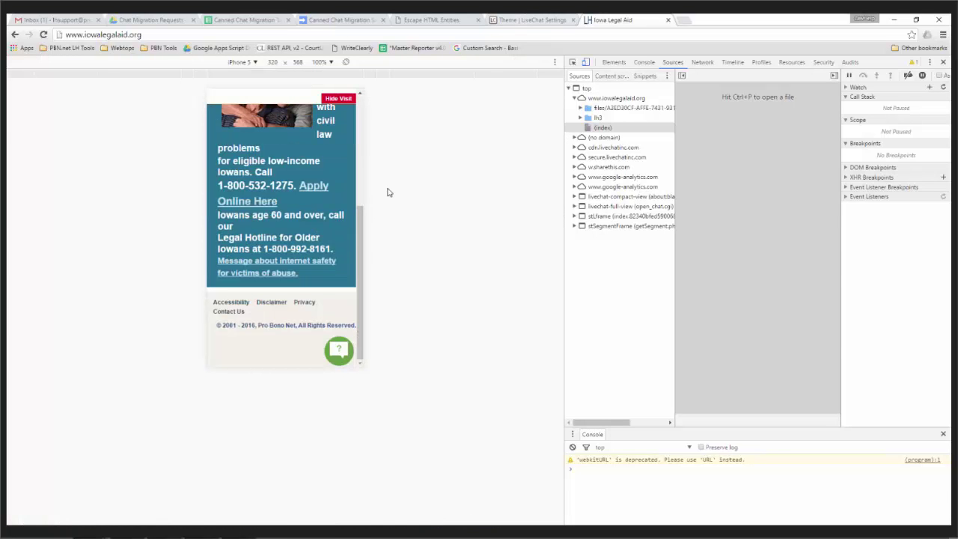
Revisit the LiveChat theme settings, return to the Iowa Legal Aid site, and examine its desktop layout down to the footer and the chat banner.
left_click(528, 20)
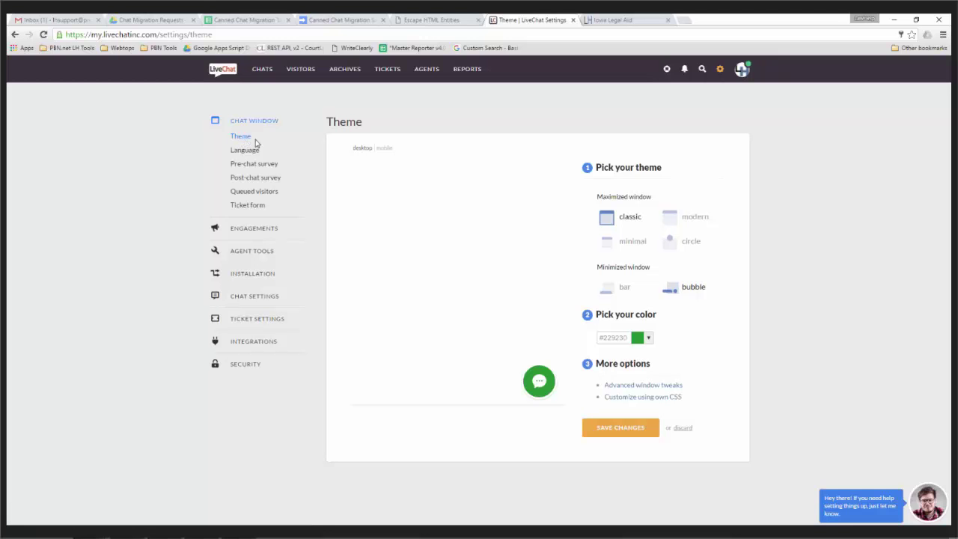
left_click(631, 18)
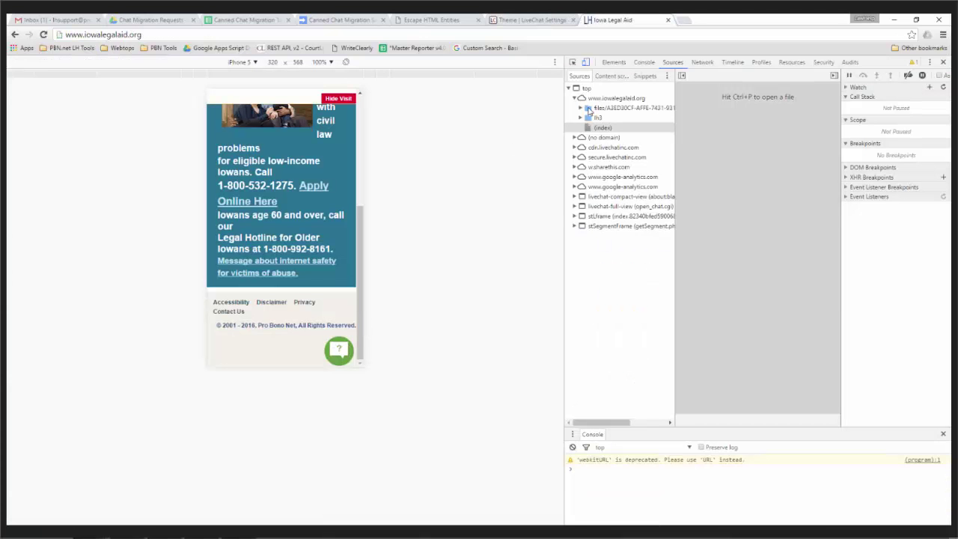
left_click(586, 63)
scroll(480, 335, "down", 5)
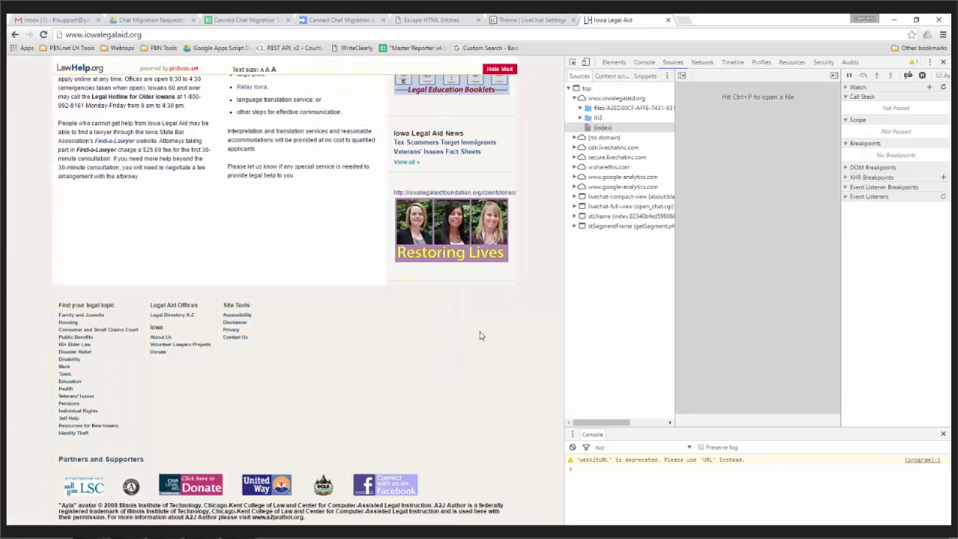
scroll(482, 336, "up", 3)
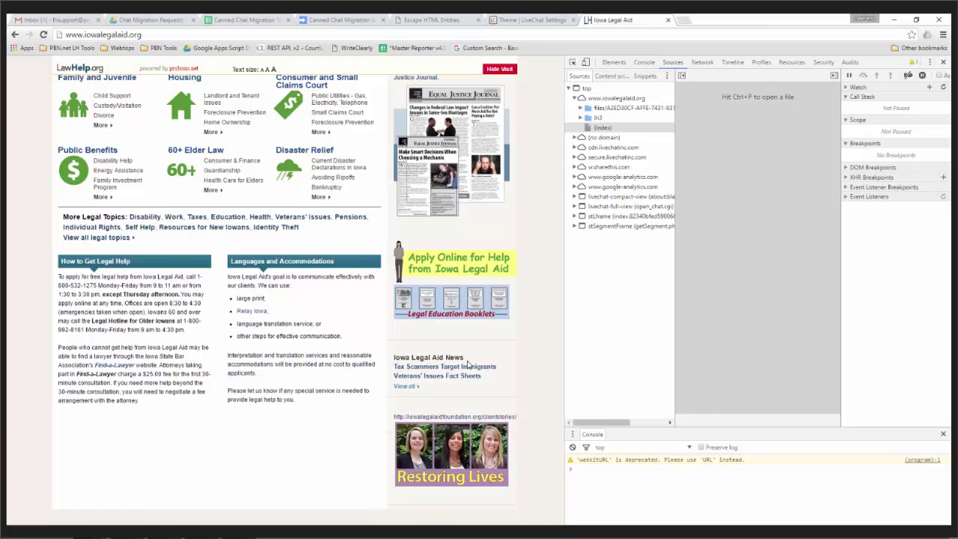
scroll(468, 365, "up", 3)
scroll(479, 307, "up", 1)
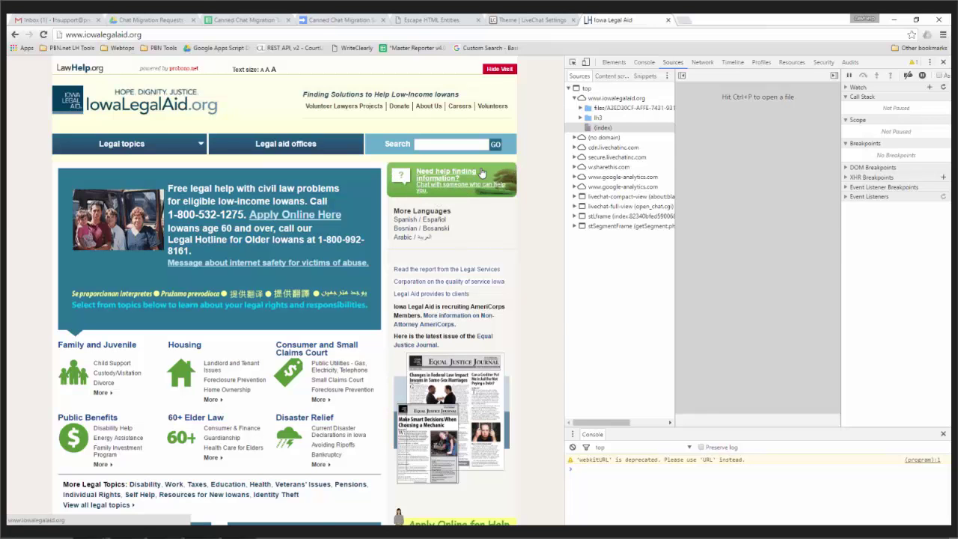
Show the full-width Iowa Legal Aid page, preview it again as iPhone 5, and return to the LiveChat theme settings.
key("F12")
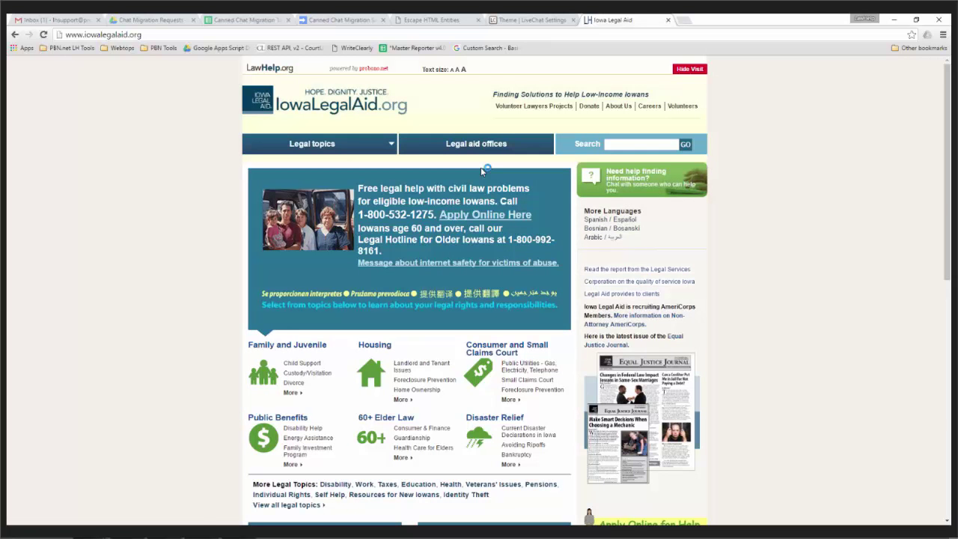
key("F12")
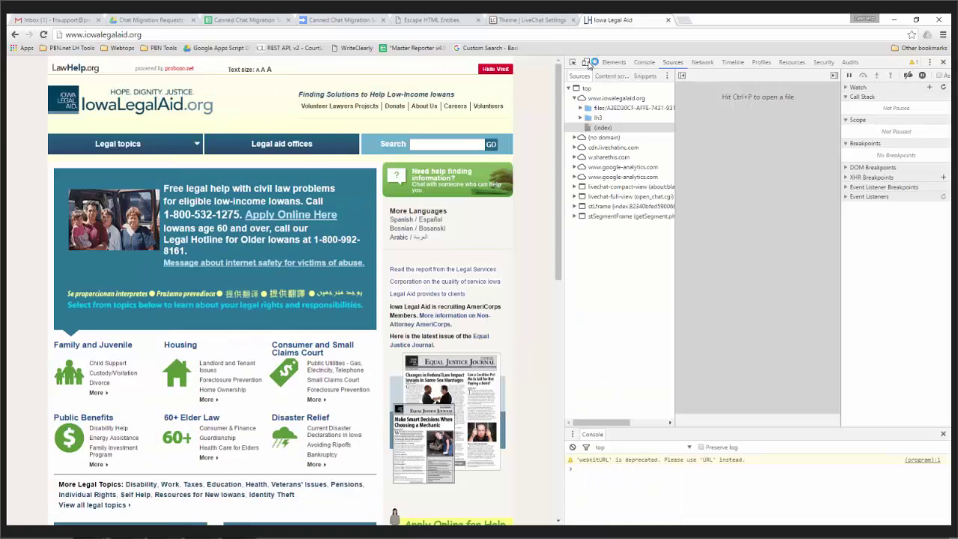
left_click(587, 62)
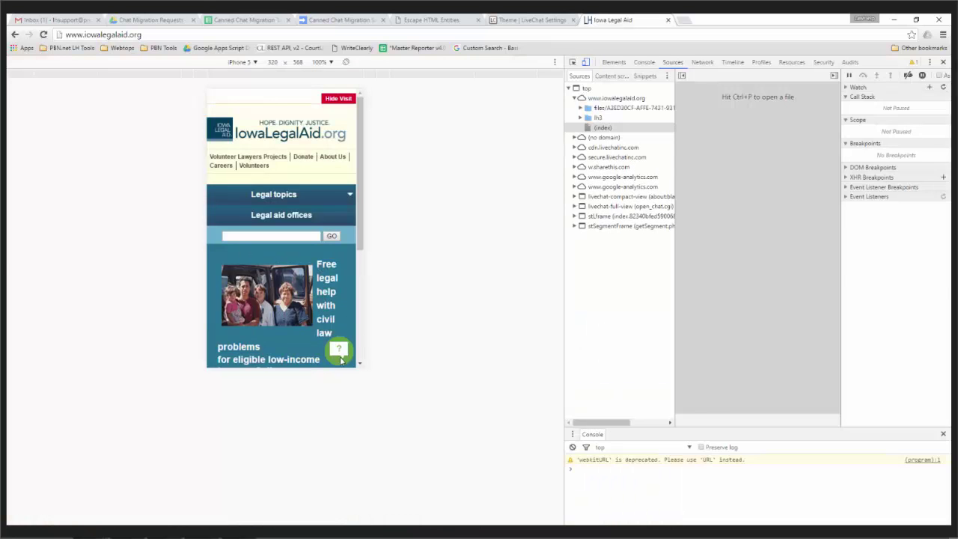
left_click(526, 19)
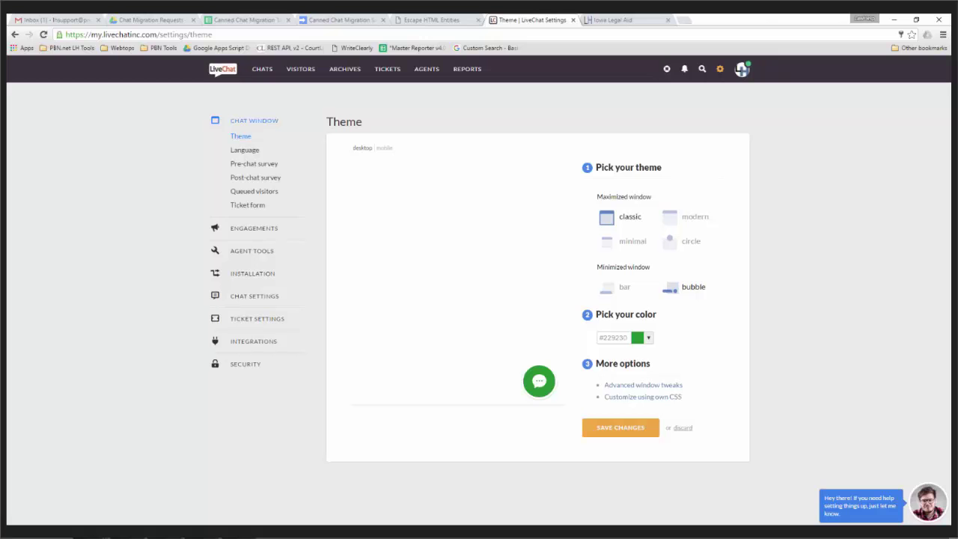
Return to the Iowa Legal Aid site and examine its iPhone 5 layout from header to footer, checking the floating chat bubble.
left_click(647, 18)
scroll(314, 224, "down", 3)
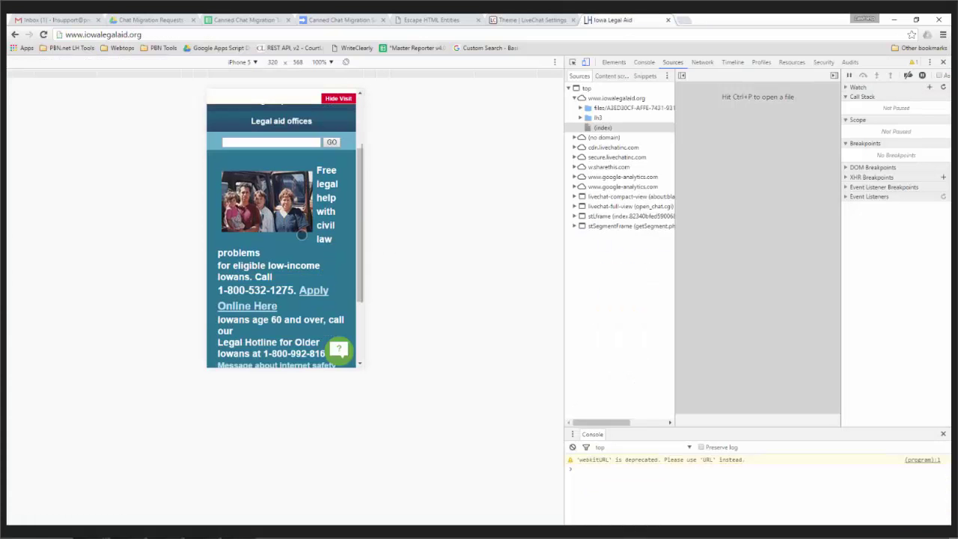
scroll(315, 223, "up", 3)
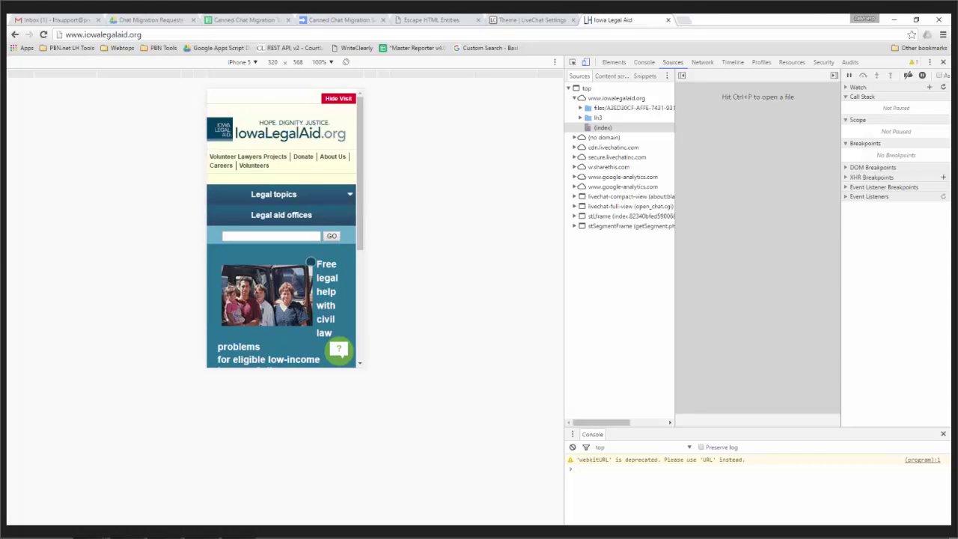
scroll(296, 262, "down", 5)
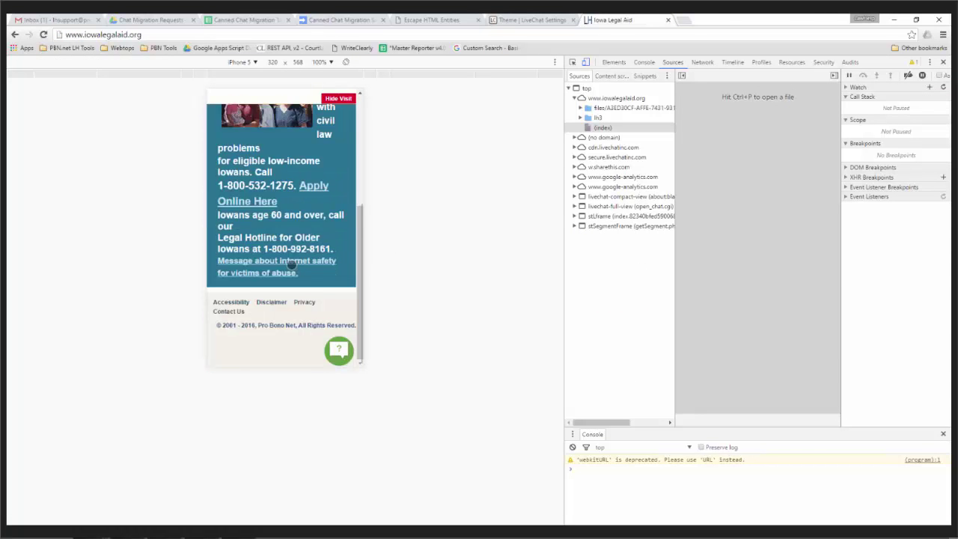
scroll(295, 272, "up", 5)
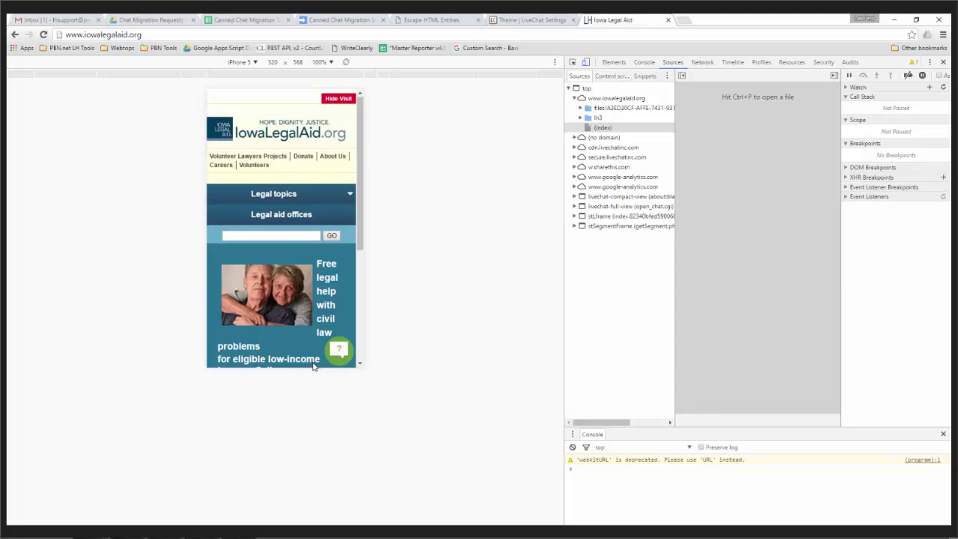
scroll(344, 333, "down", 5)
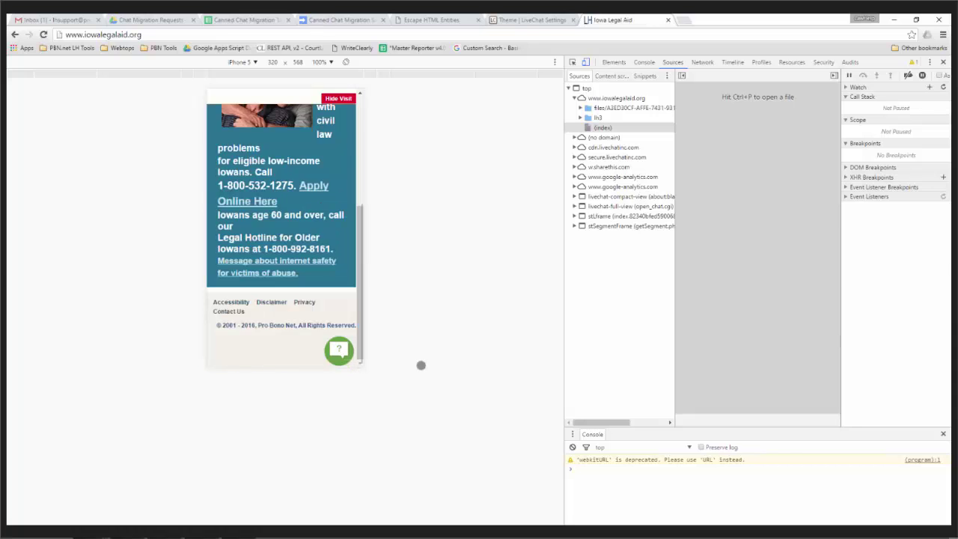
scroll(338, 349, "up", 5)
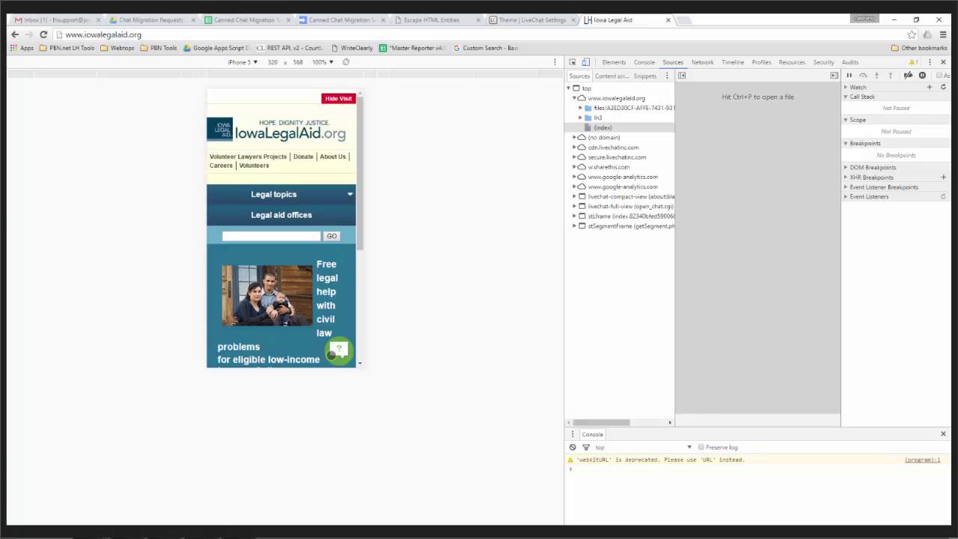
Open the chat window in the iPhone 5 preview, reload the page, and open the chat again to show its mobile pre-chat form.
left_click(334, 352)
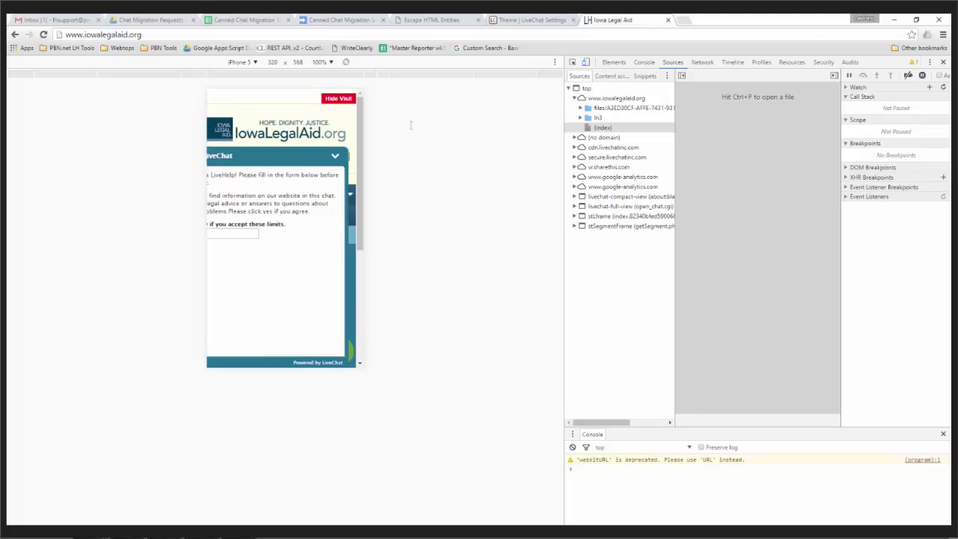
left_click(43, 35)
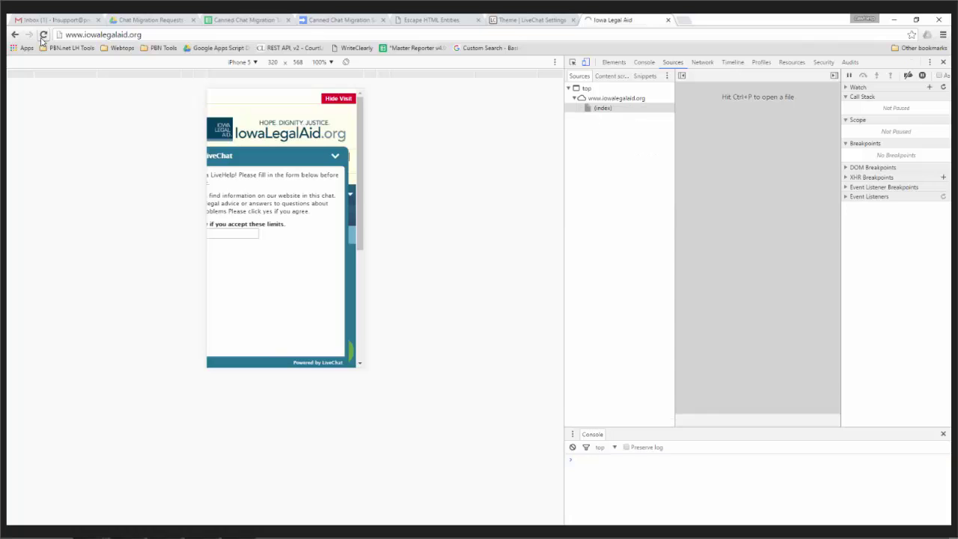
left_click(355, 354)
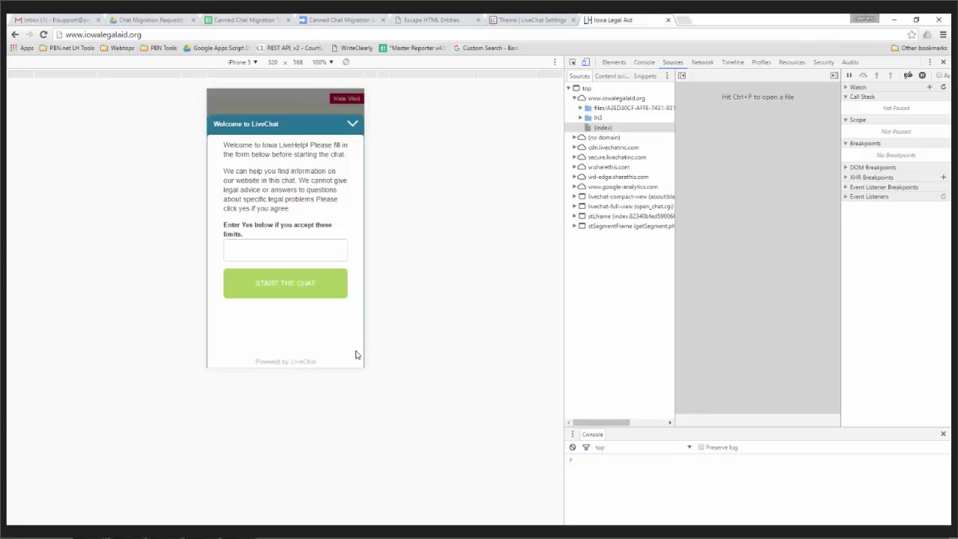